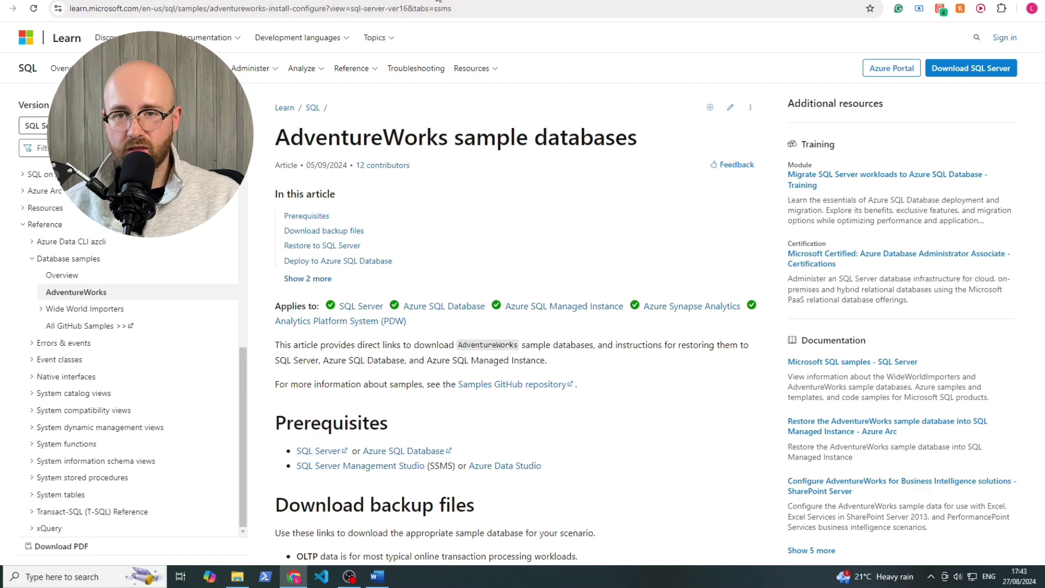
Step: Examine the OLTP, Data Warehouse and Lightweight backup file options on the AdventureWorks sample databases page
double_click(318, 135)
left_click(549, 146)
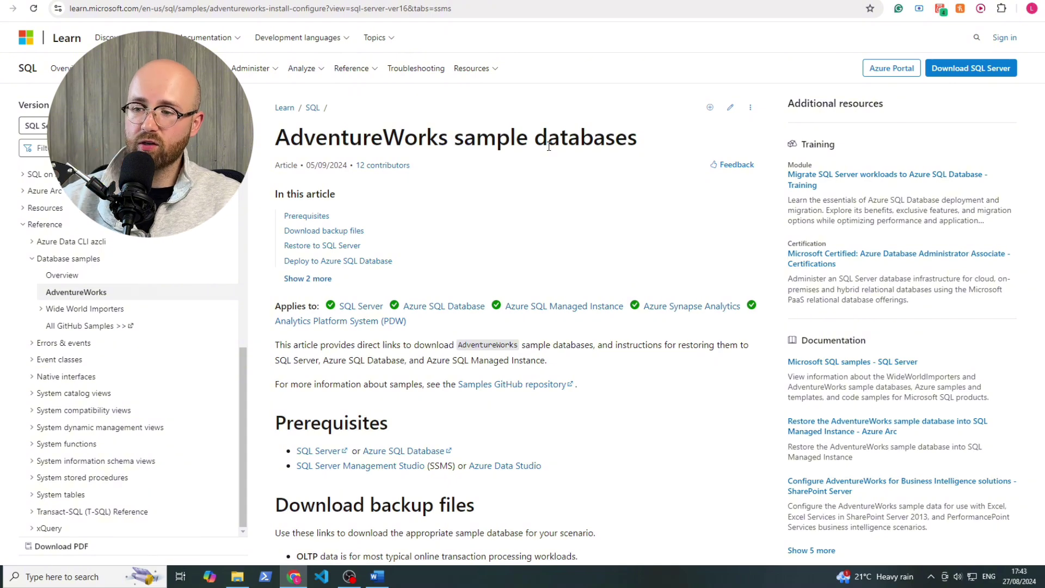
scroll(487, 340, "down", 3)
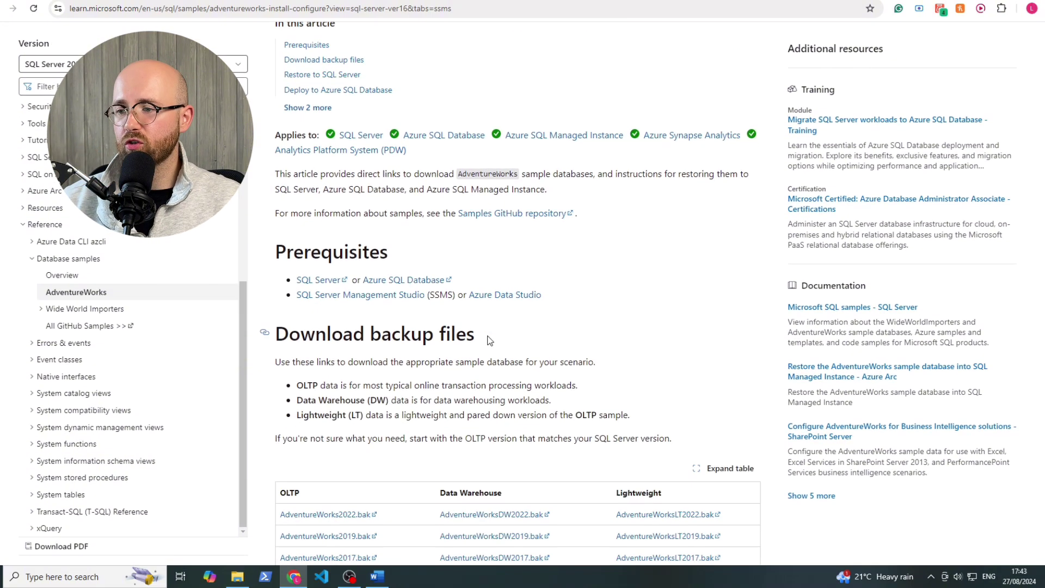
scroll(488, 340, "down", 3)
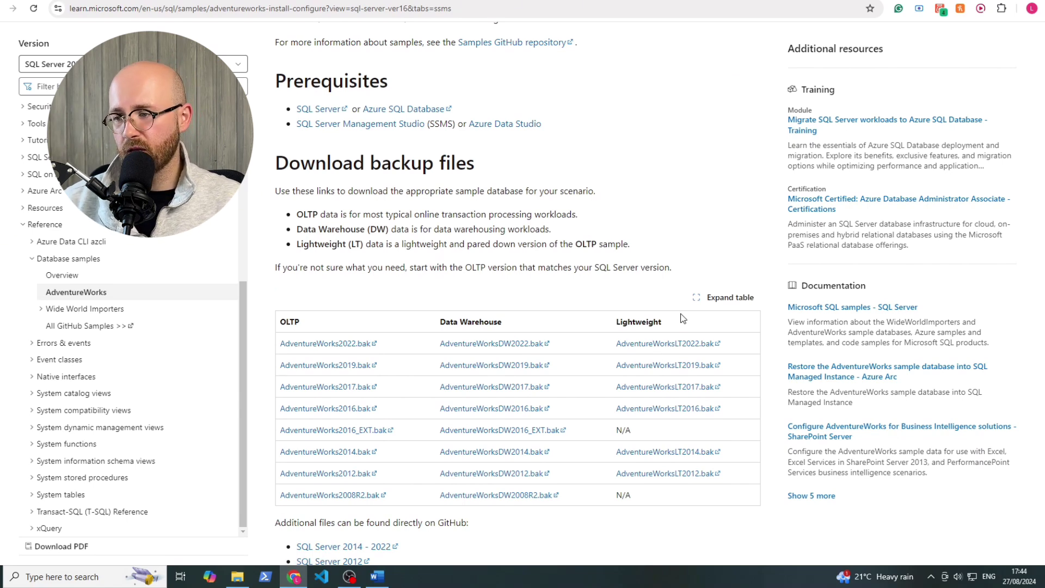
left_click_drag(665, 318, 293, 315)
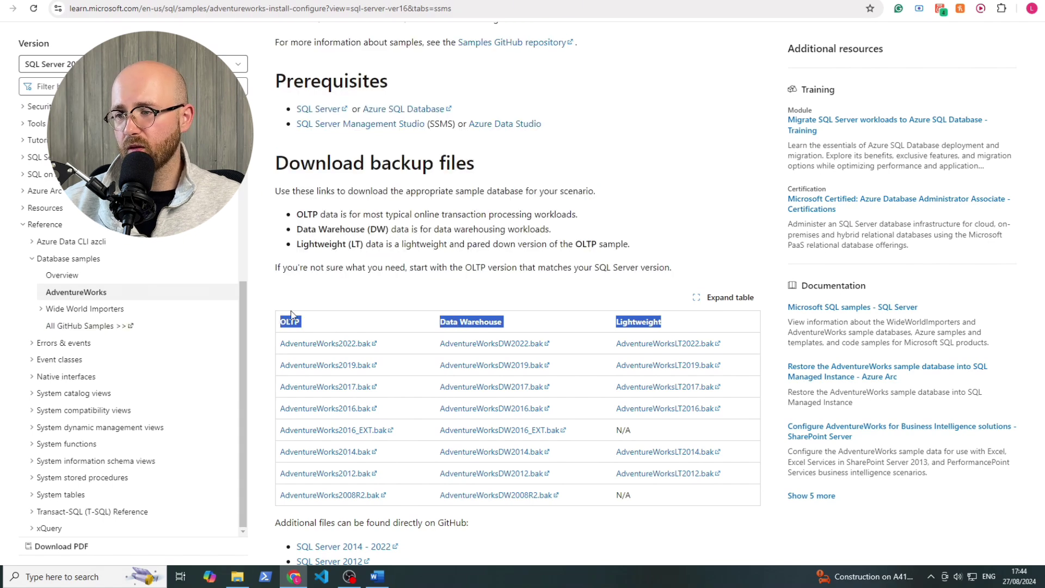
left_click(293, 316)
double_click(634, 321)
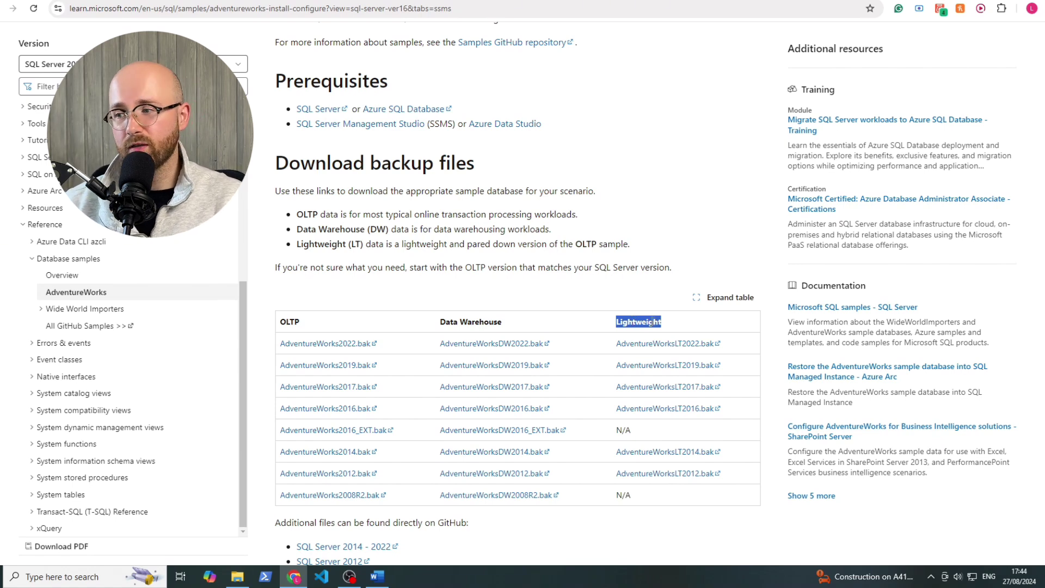
Step: Download the lightweight AdventureWorksLT2022.bak backup file
left_click(617, 346)
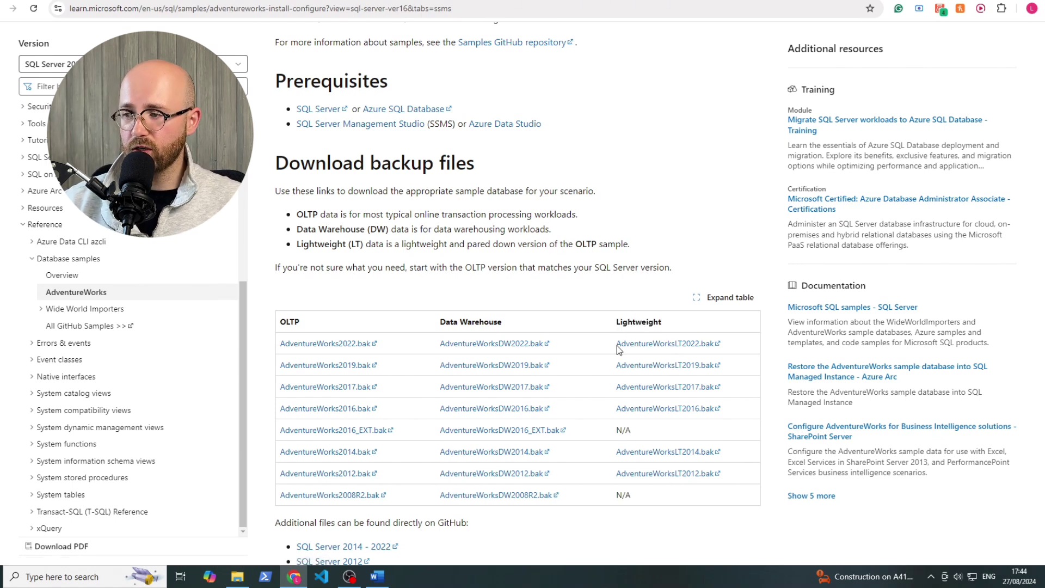
left_click_drag(616, 345, 713, 345)
left_click(686, 352)
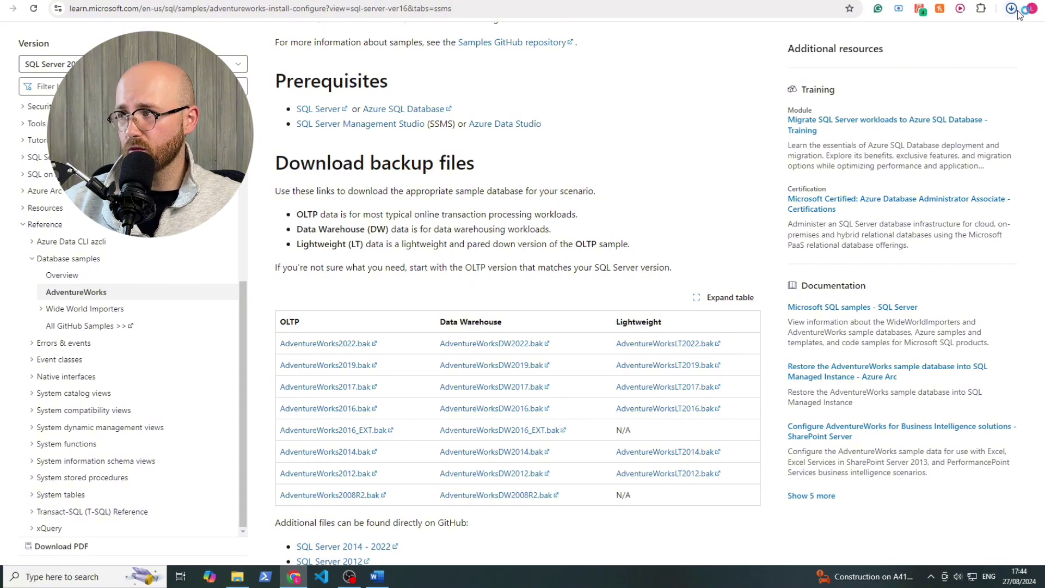
left_click(1018, 10)
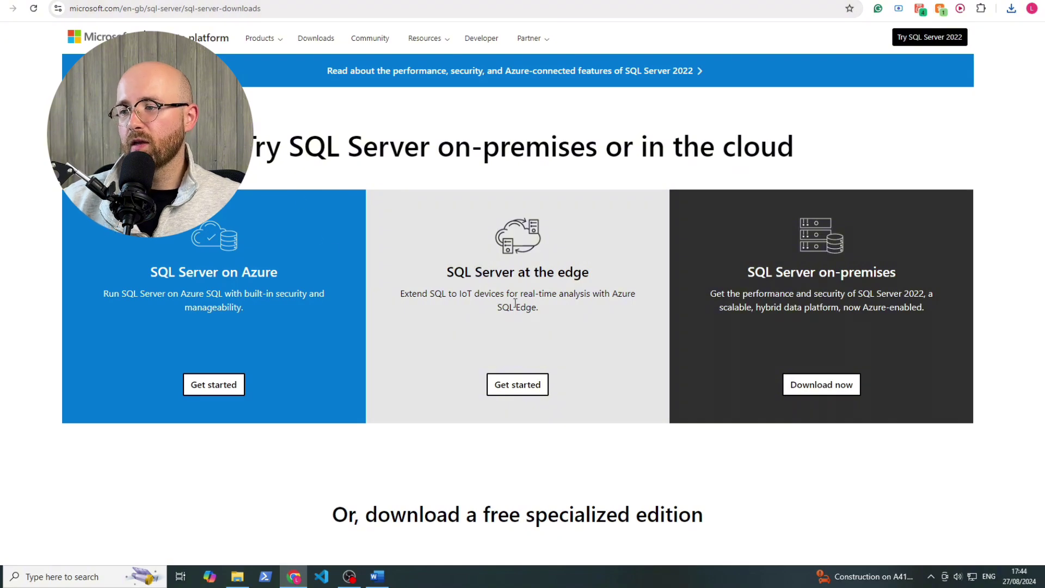
Step: Download the installer for the free SQL Server 2022 Express edition from the SQL Server downloads page
scroll(496, 309, "down", 1)
left_click_drag(243, 89, 414, 92)
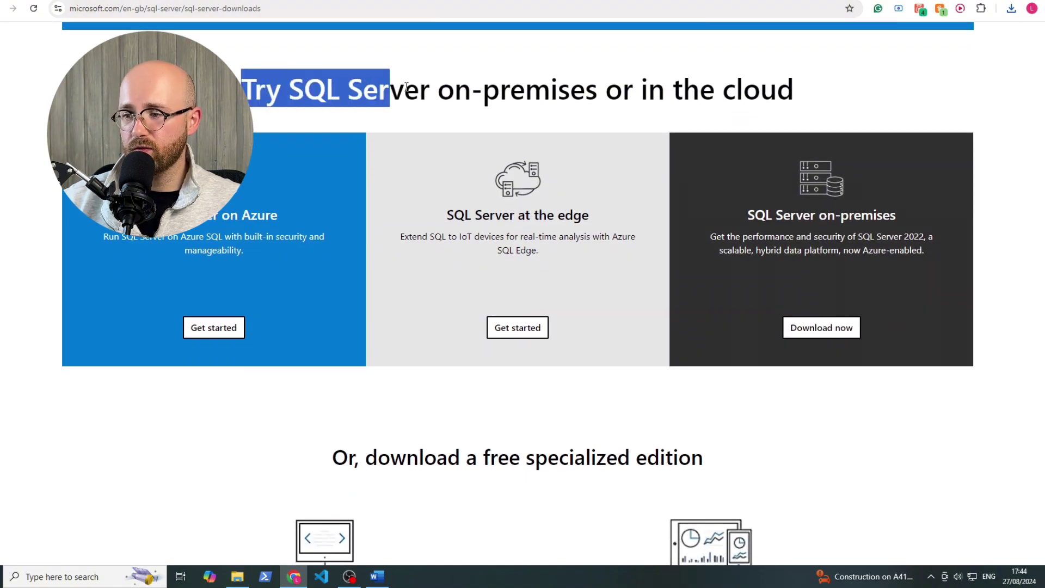
left_click(414, 91)
scroll(483, 385, "down", 2)
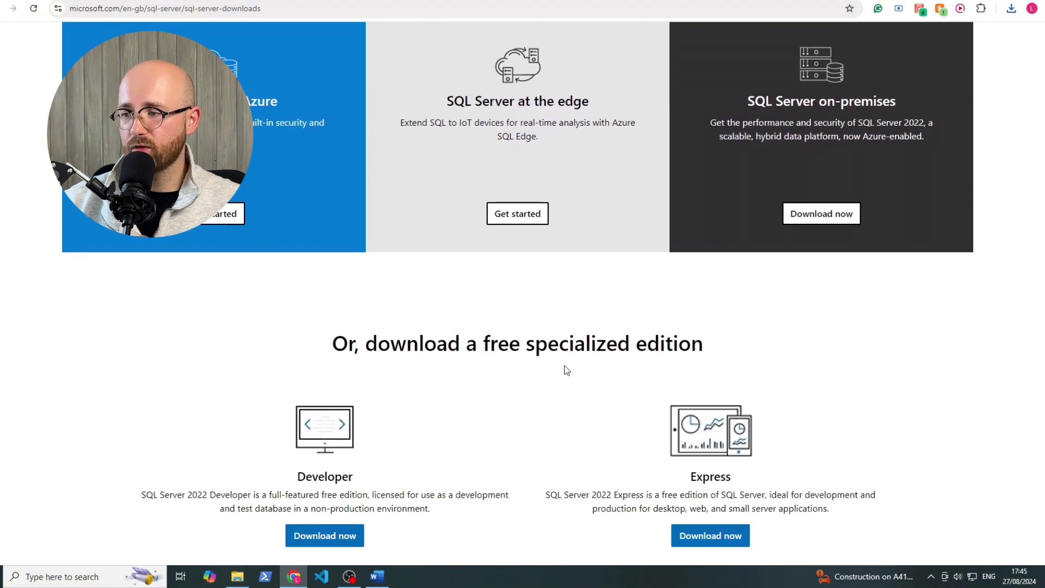
scroll(658, 353, "down", 2)
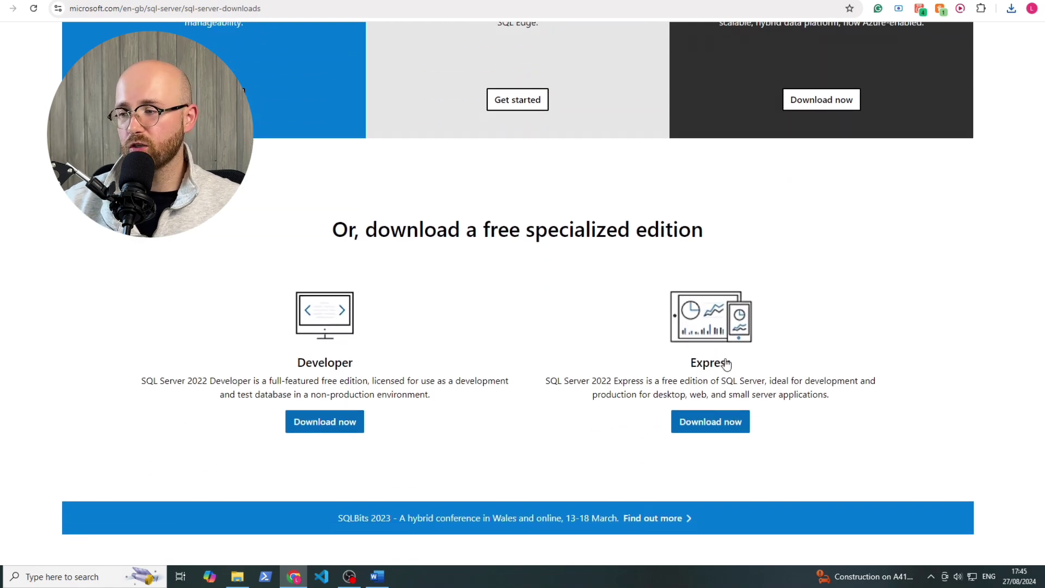
left_click_drag(844, 403, 545, 380)
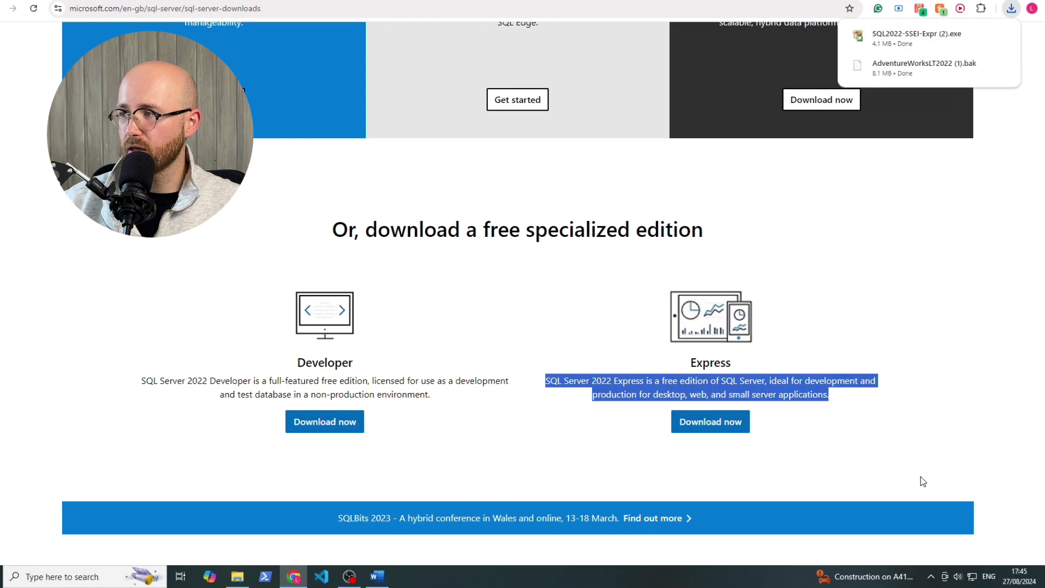
left_click(919, 476)
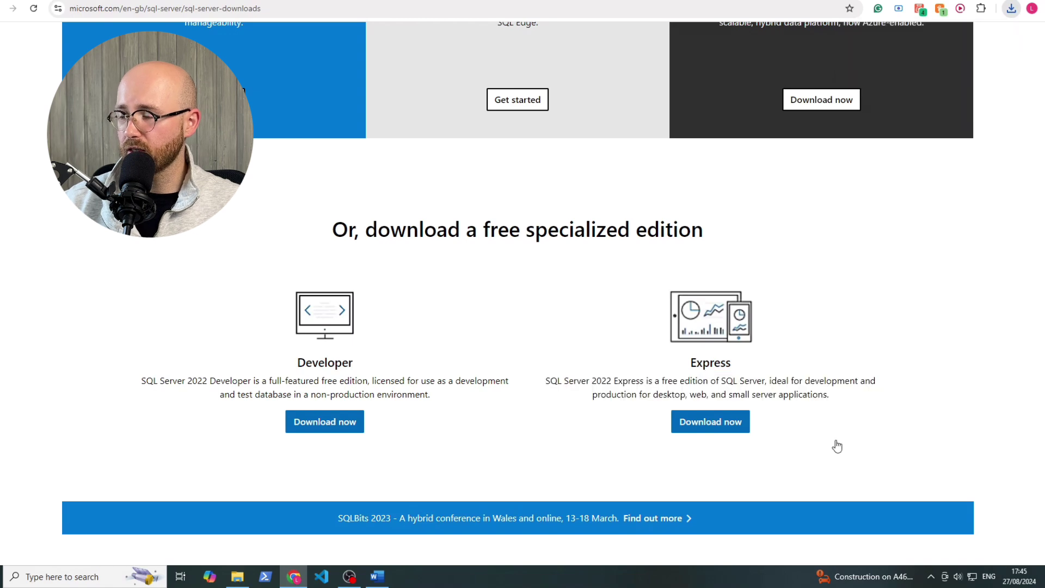
left_click(1011, 9)
left_click(940, 61)
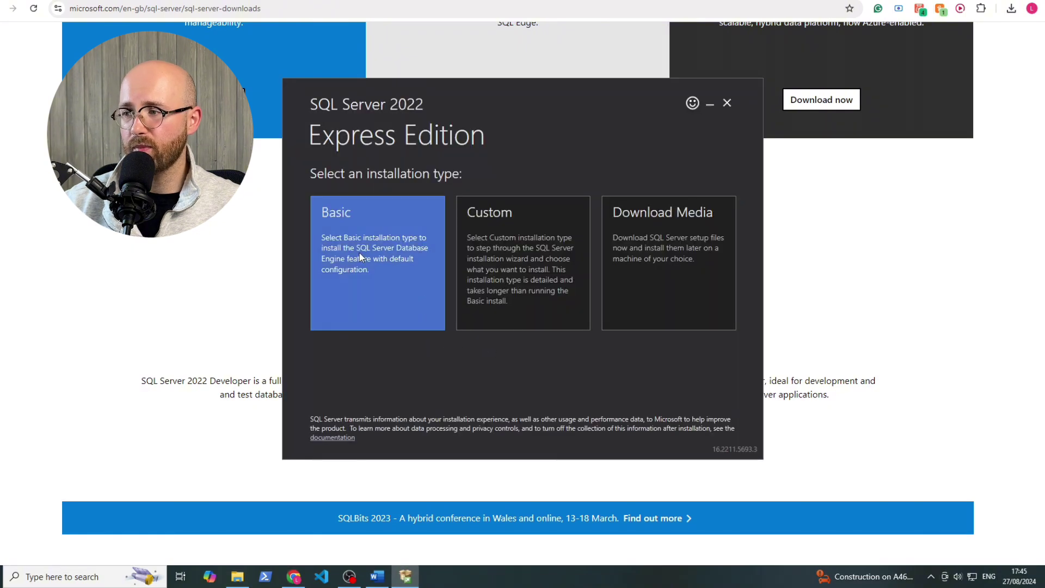
left_click(360, 257)
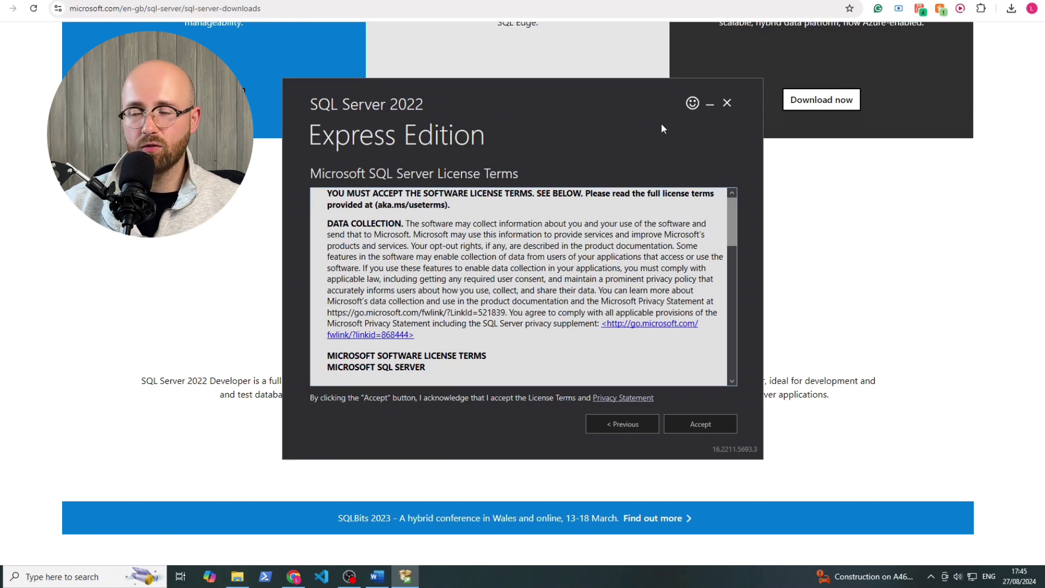
left_click(726, 101)
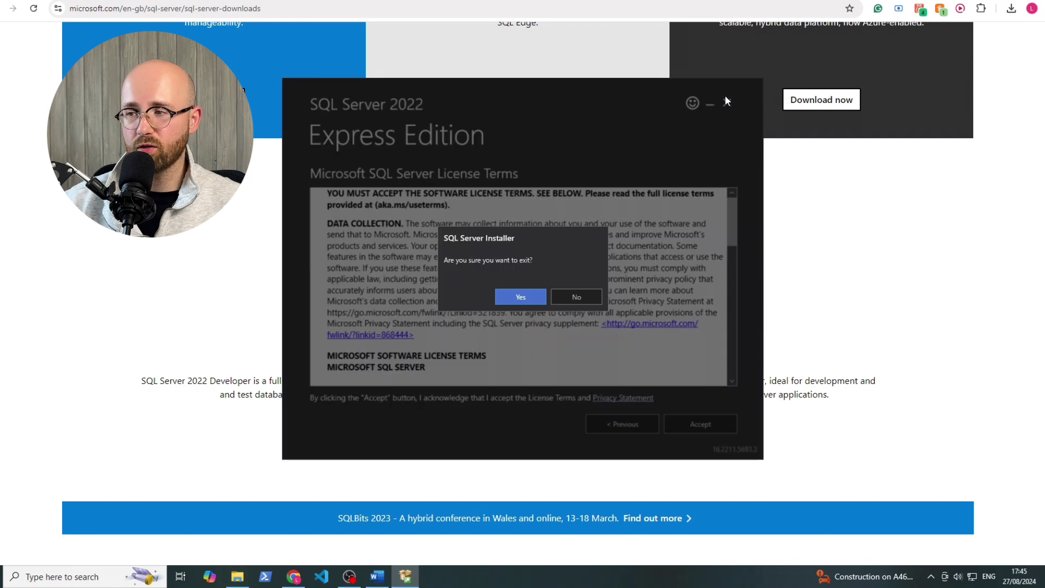
left_click(512, 303)
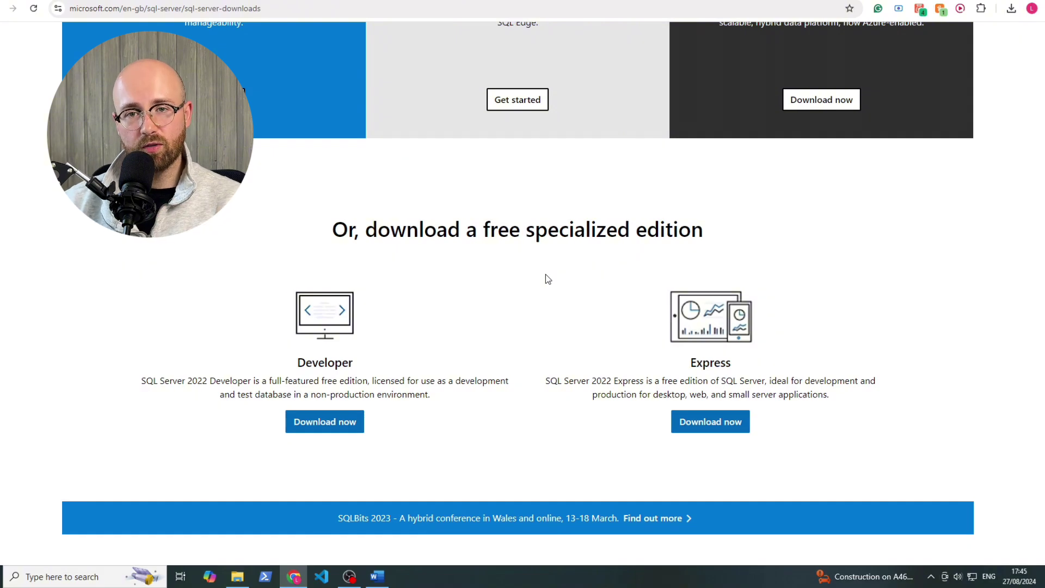
Step: Go to the SQL Server Management Studio download page and read its description of what SSMS is used for
left_click(729, 1)
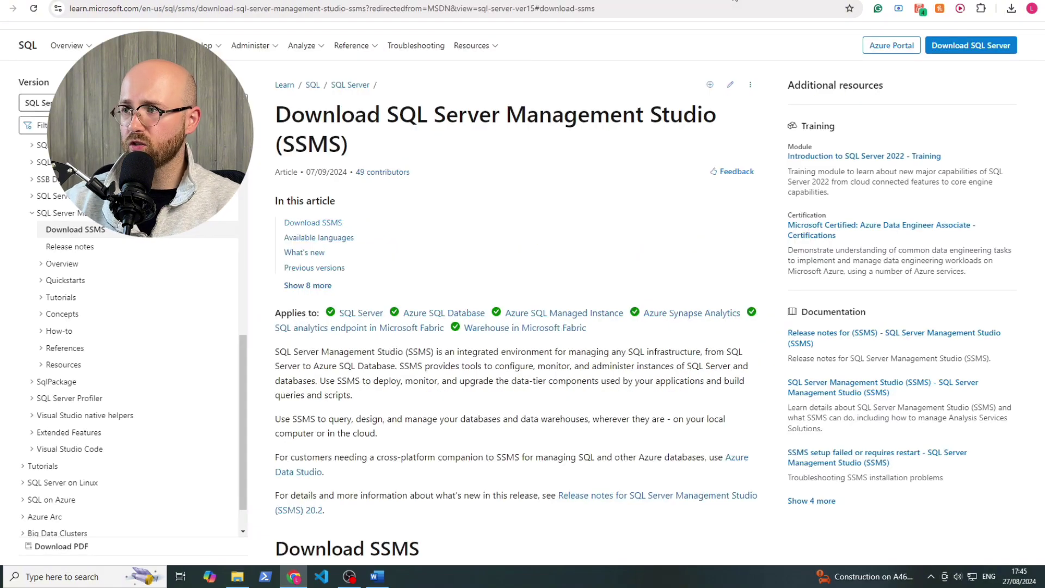
double_click(302, 146)
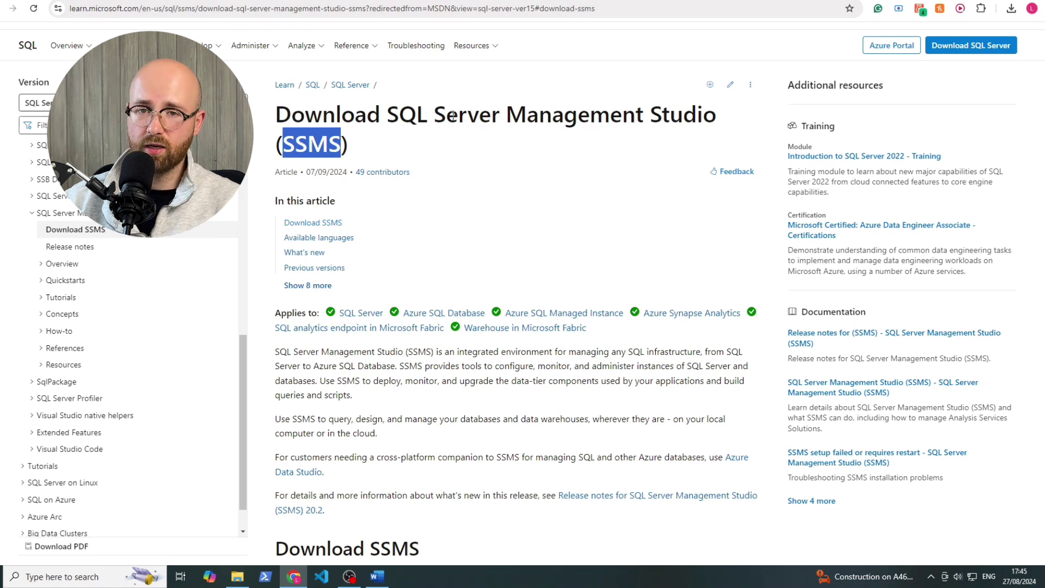
left_click(532, 194)
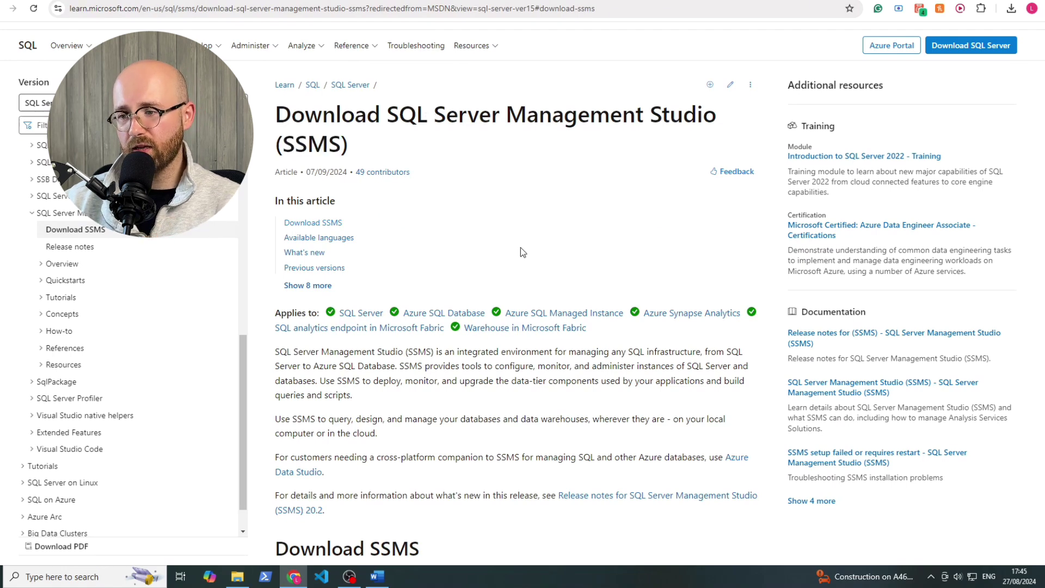
scroll(520, 248, "up", 1)
scroll(521, 247, "down", 2)
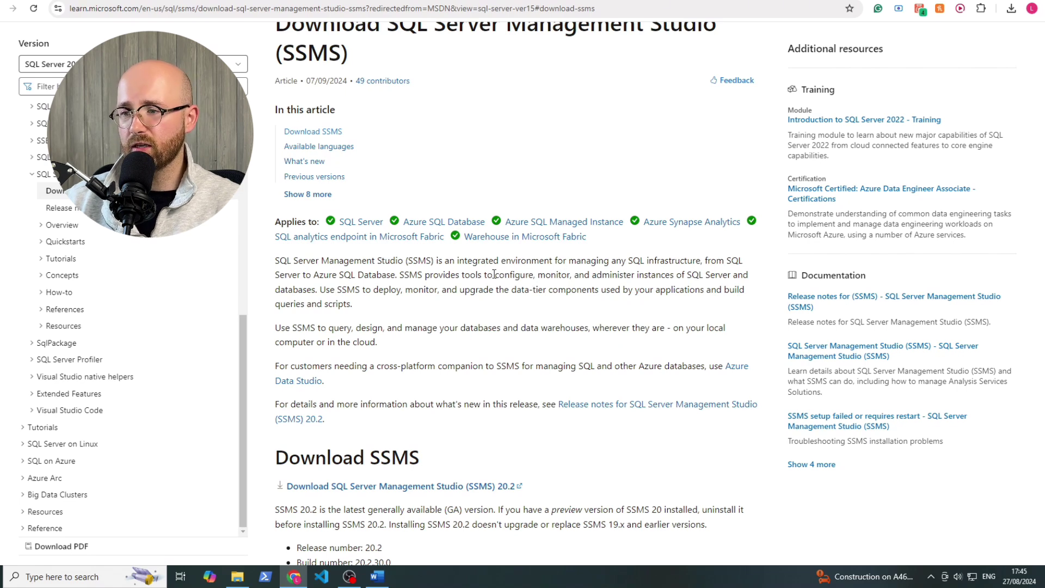
left_click_drag(493, 274, 317, 294)
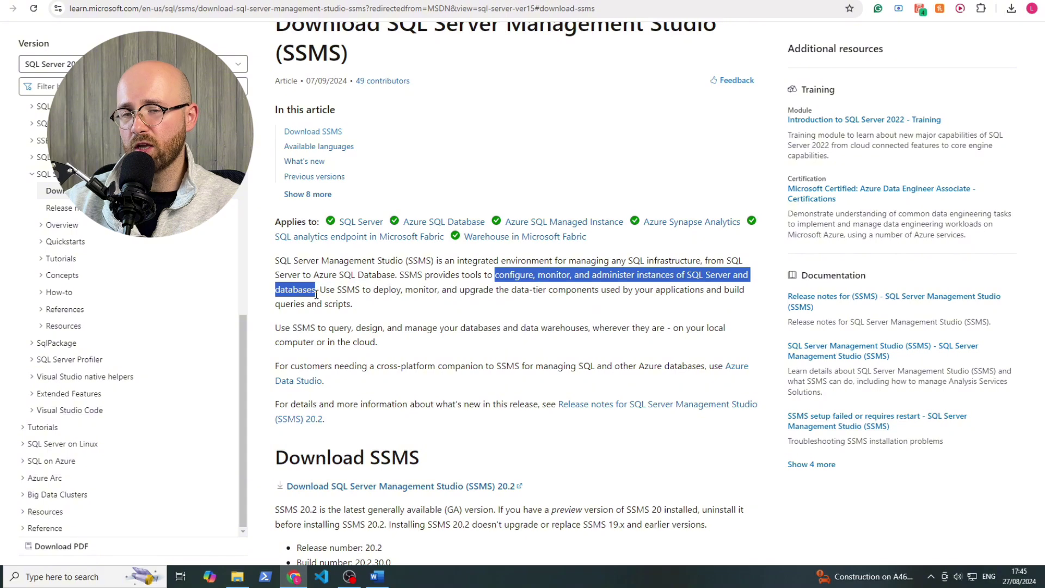
left_click(369, 285)
scroll(471, 417, "up", 1)
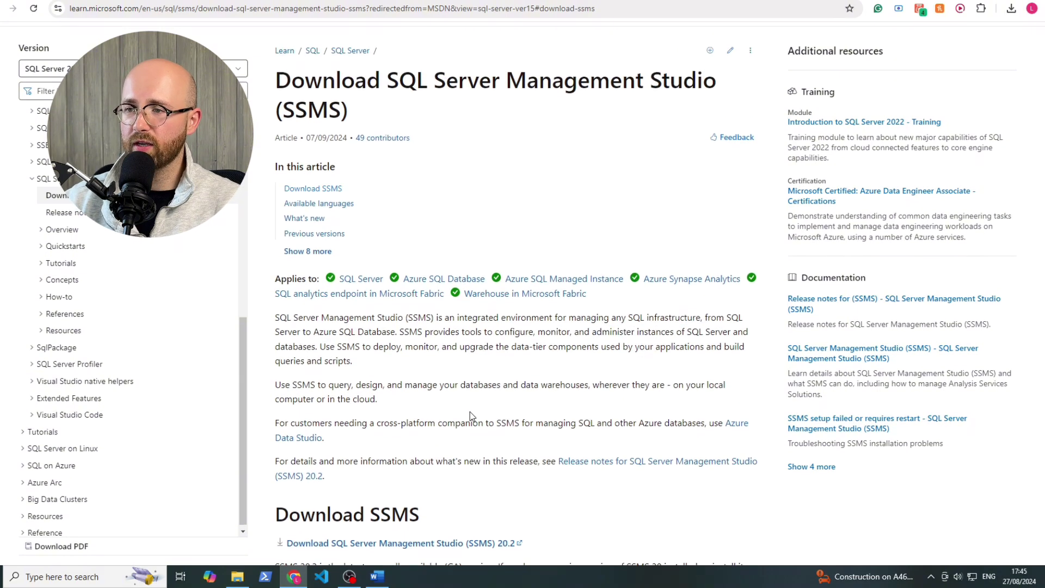
scroll(469, 413, "down", 2)
left_click(347, 430)
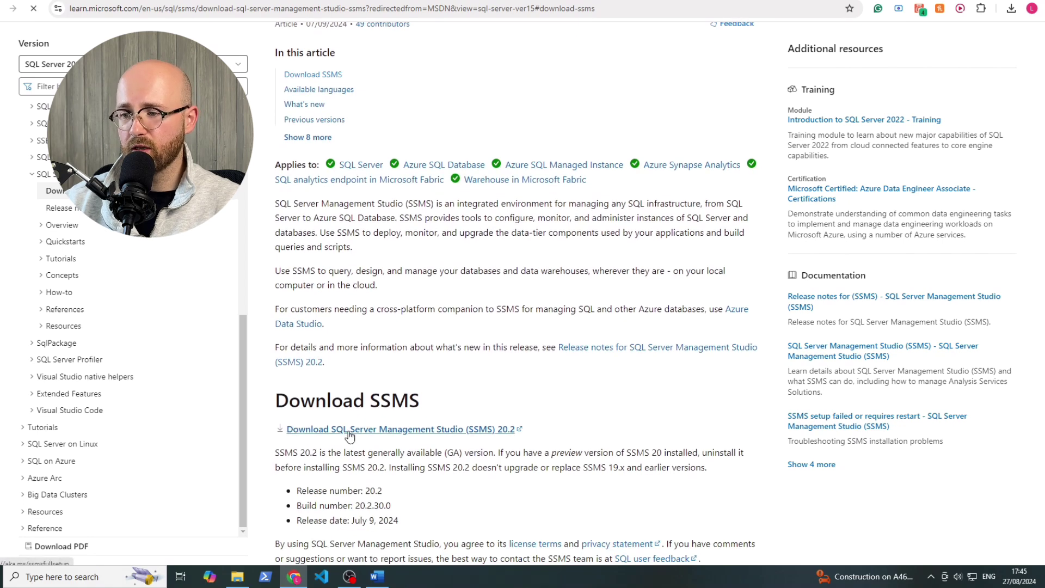
left_click(1012, 10)
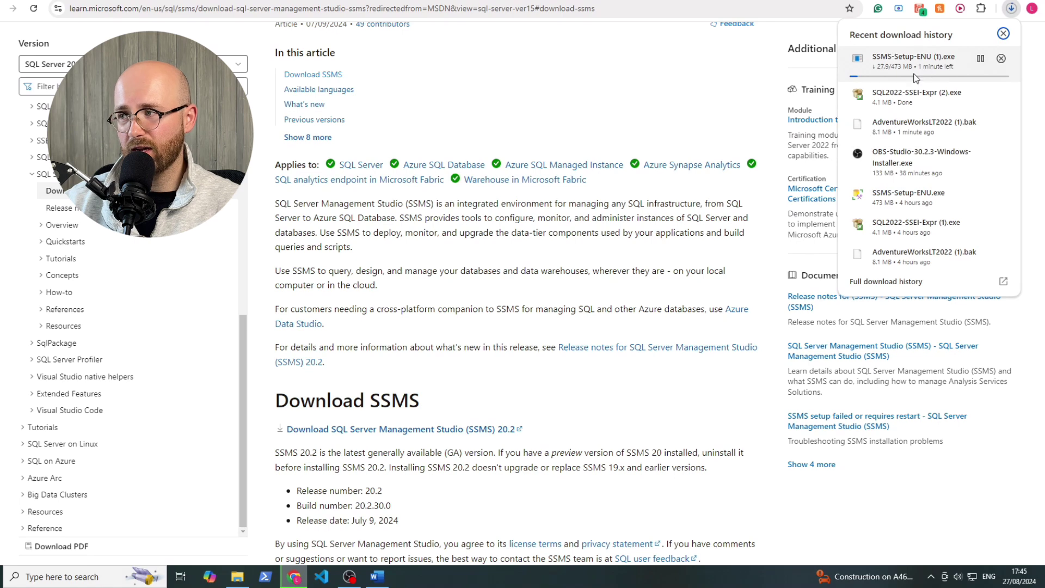
left_click(1001, 58)
left_click(678, 98)
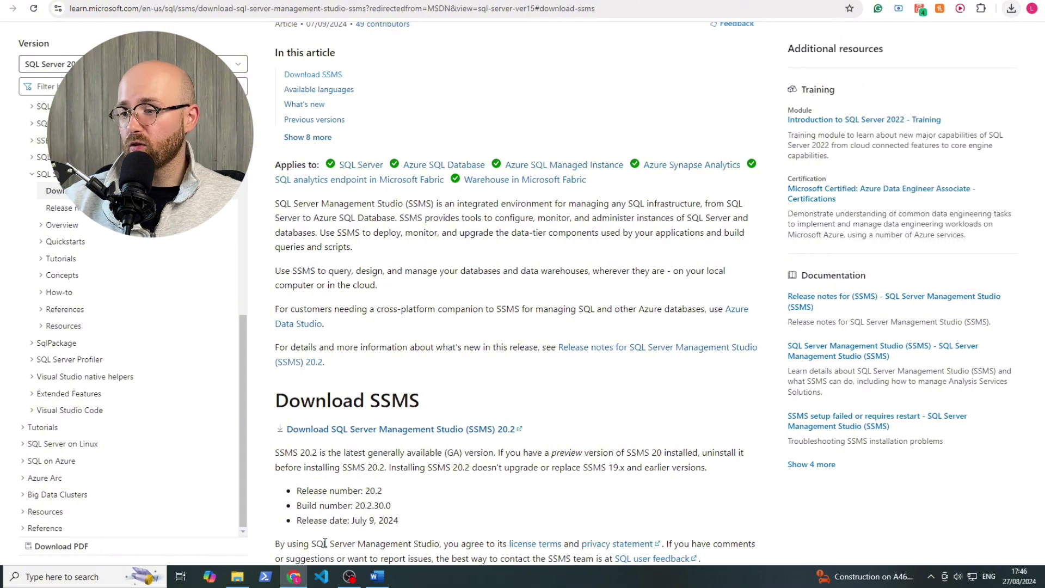
Step: Search Windows for "ssms" and launch SQL Server Management Studio 20
left_click(80, 580)
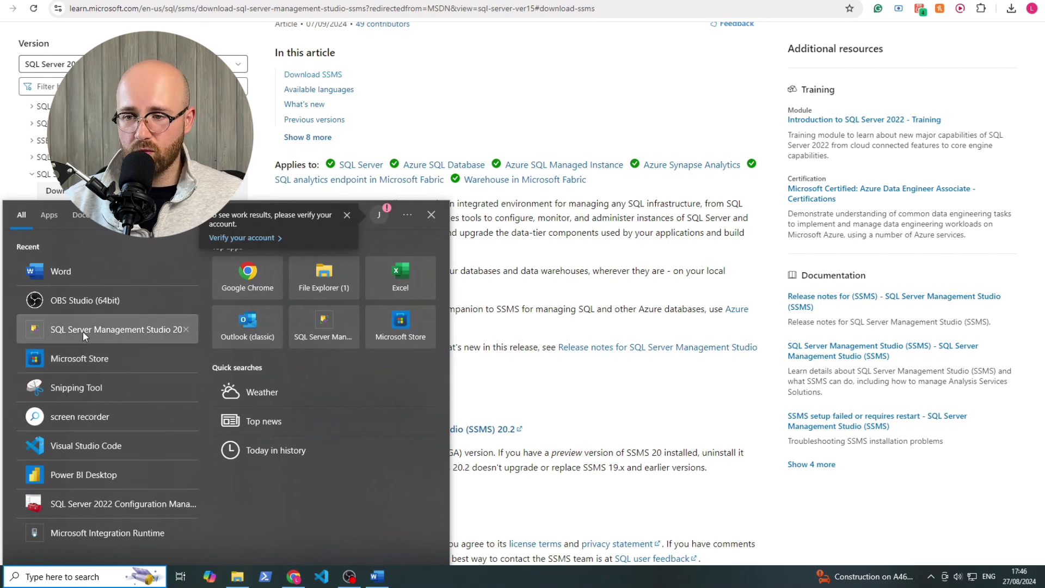
type("ssms")
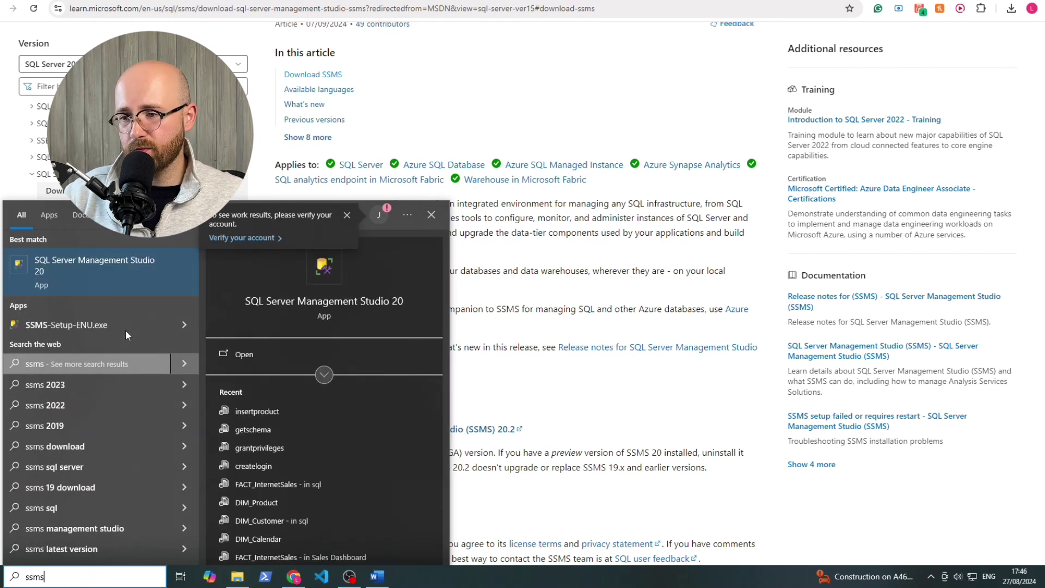
key("Return")
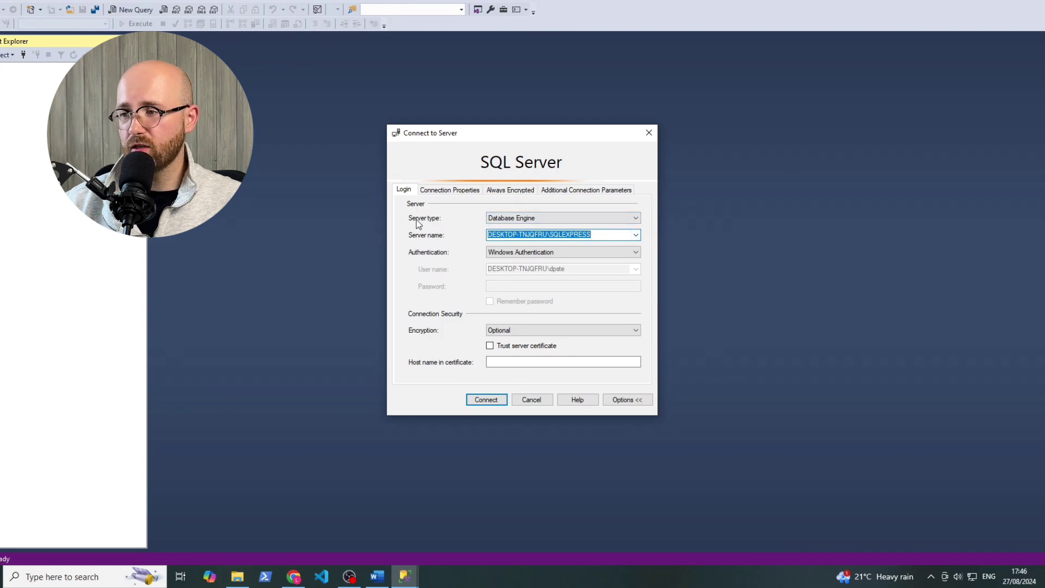
Step: Choose the local SQLEXPRESS instance as the server name and connect to its database engine
left_click(638, 239)
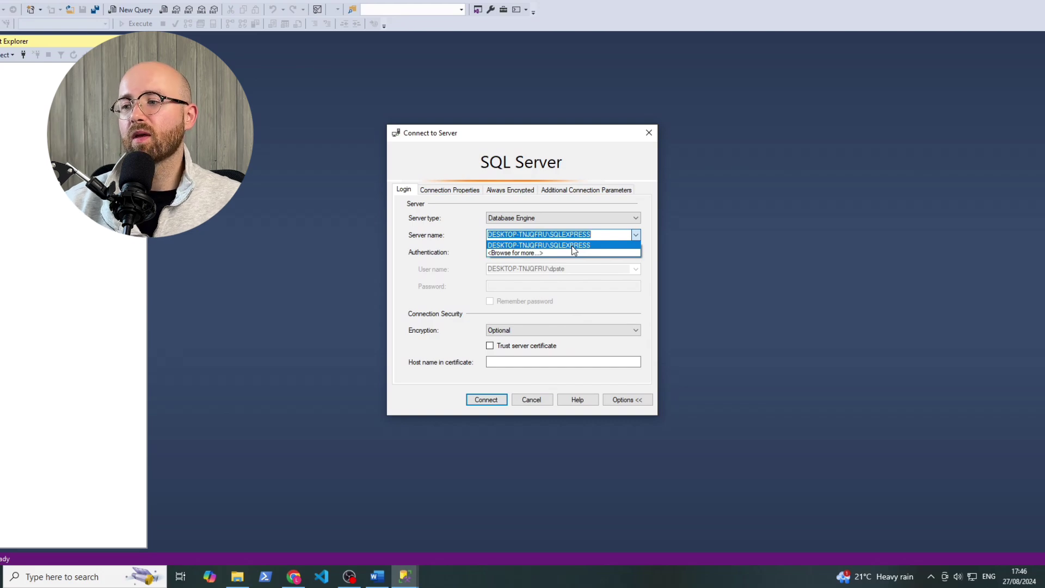
left_click(531, 245)
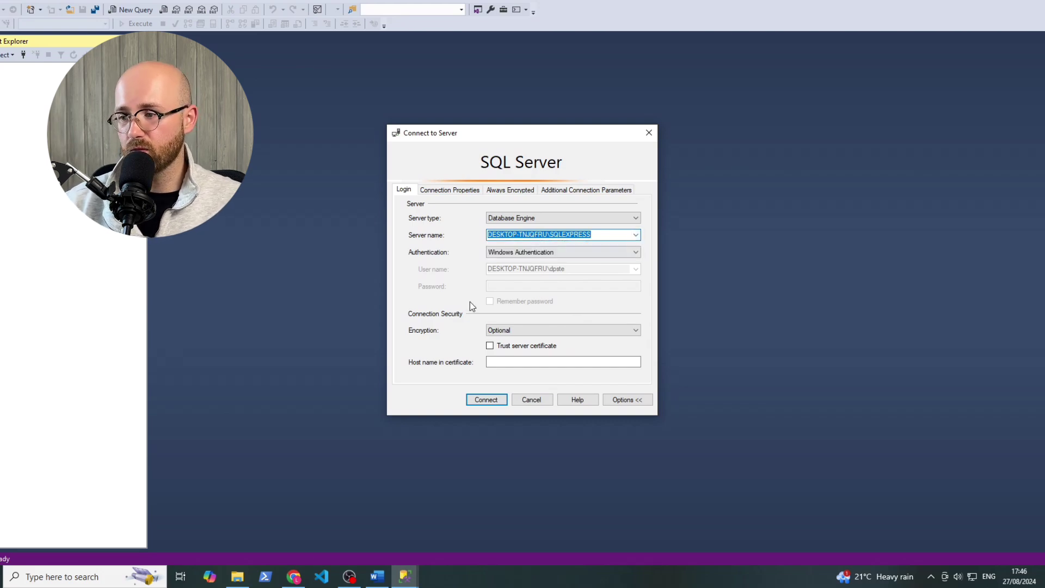
left_click(494, 403)
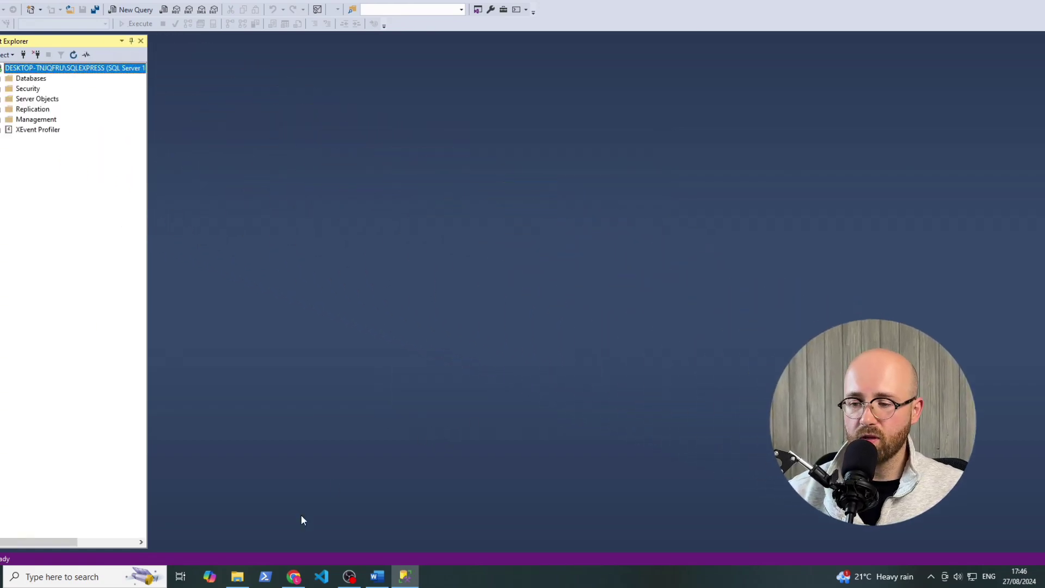
Step: Show the Downloads folder in File Explorer and open This PC in a second window beside it
mouse_move(242, 578)
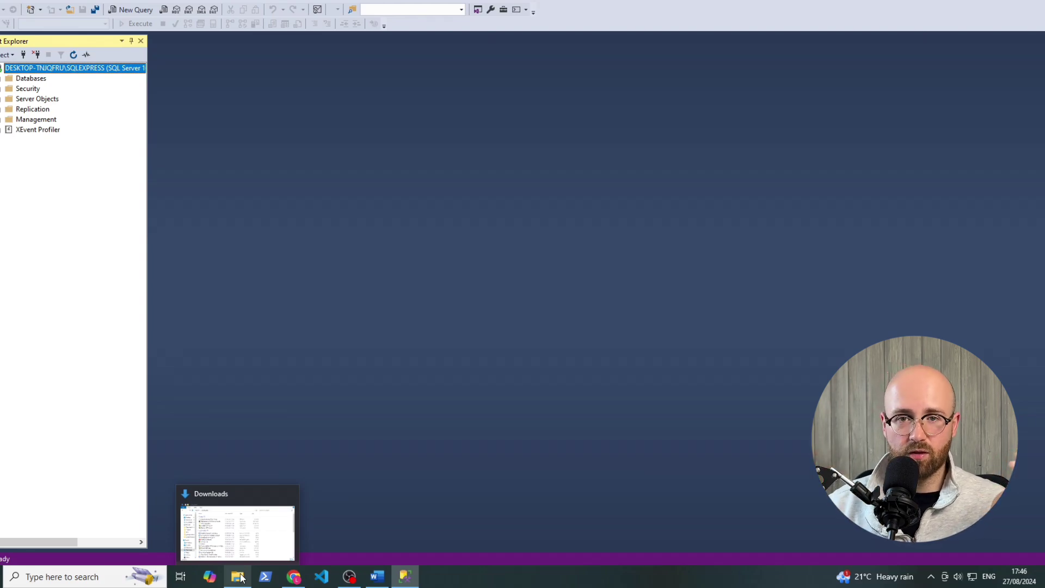
left_click(225, 541)
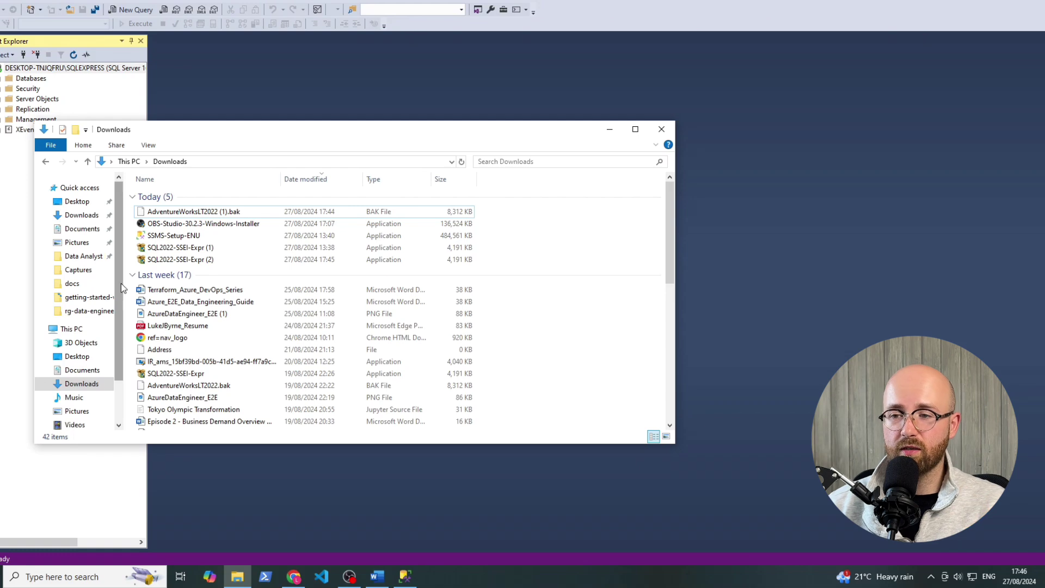
right_click(84, 330)
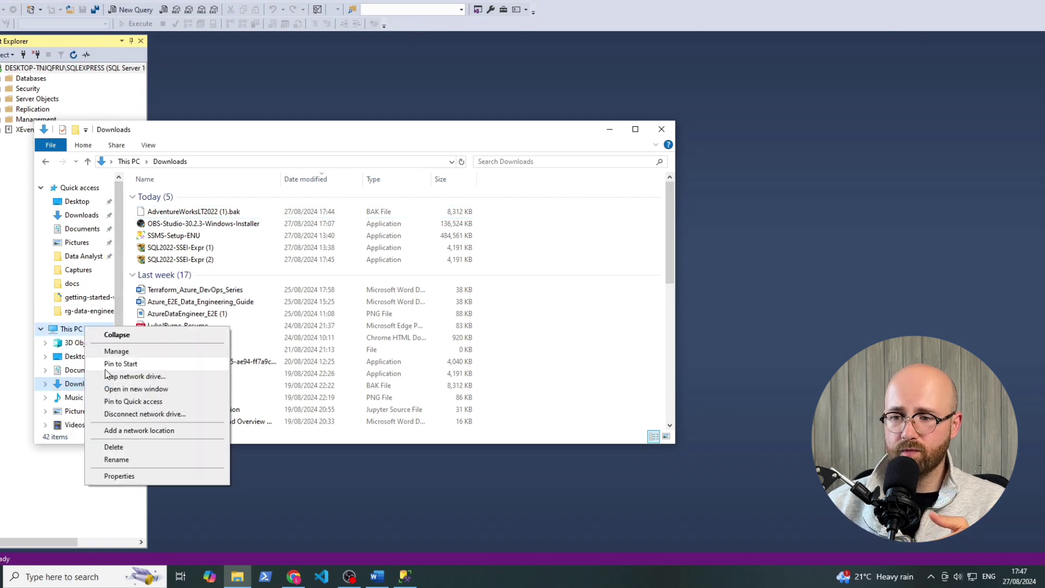
left_click(112, 390)
left_click_drag(346, 143, 605, 113)
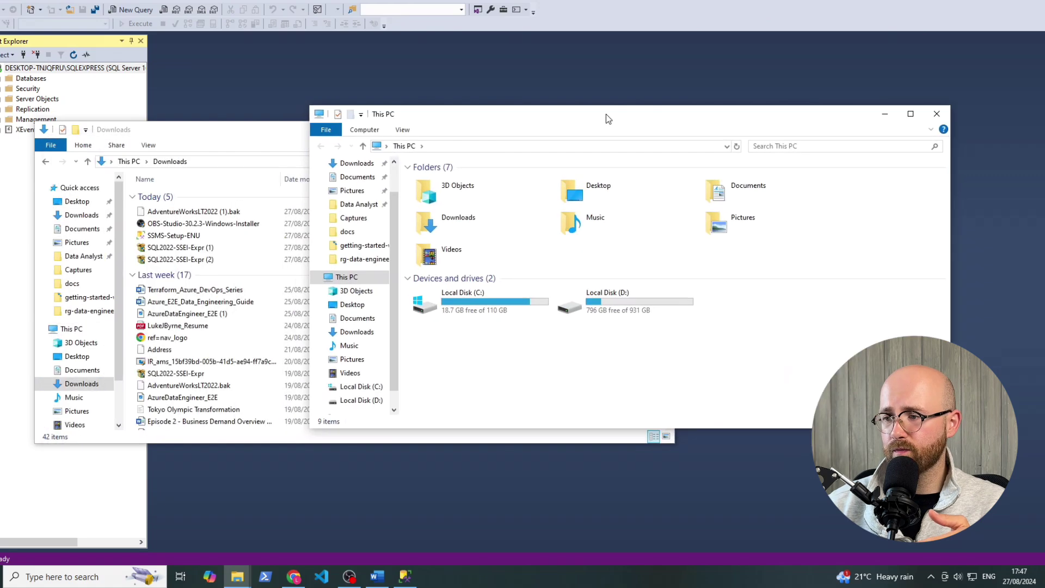
Step: Browse to C:\Program Files\Microsoft SQL Server\MSSQL16.SQLEXPRESS\MSSQL\Backup in the second File Explorer window
left_click(482, 308)
double_click(481, 308)
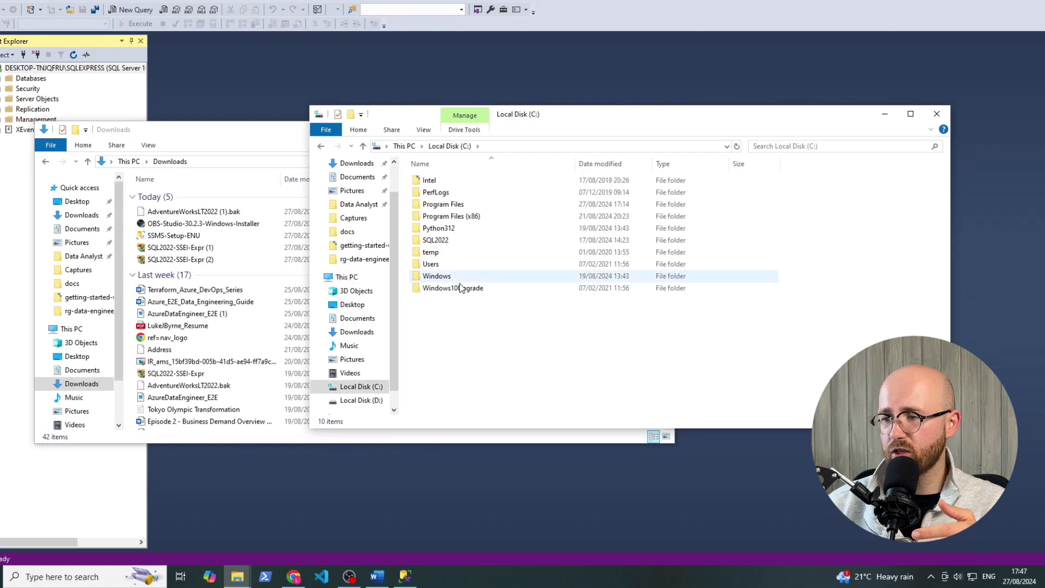
double_click(461, 206)
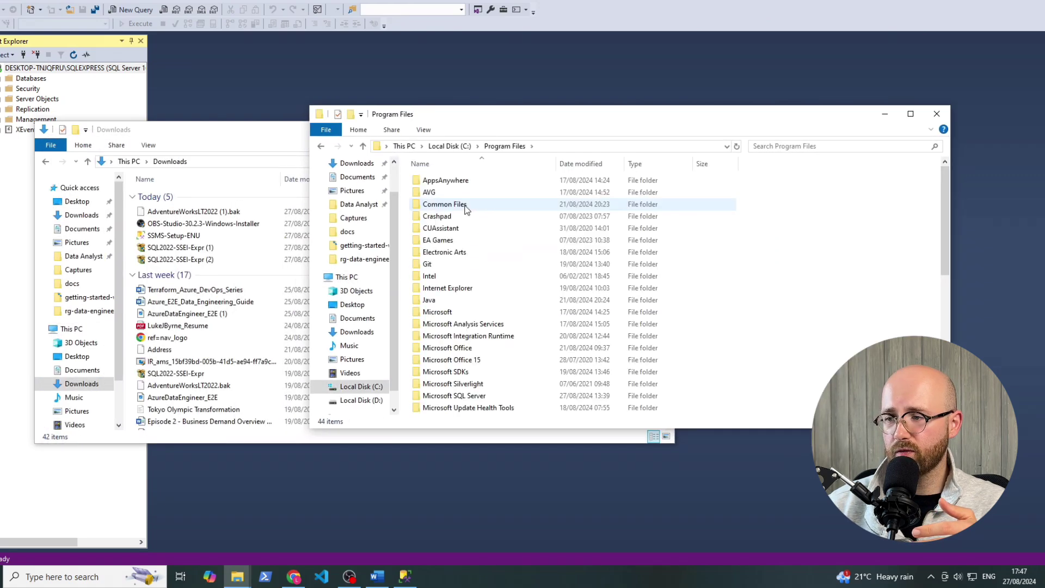
double_click(481, 397)
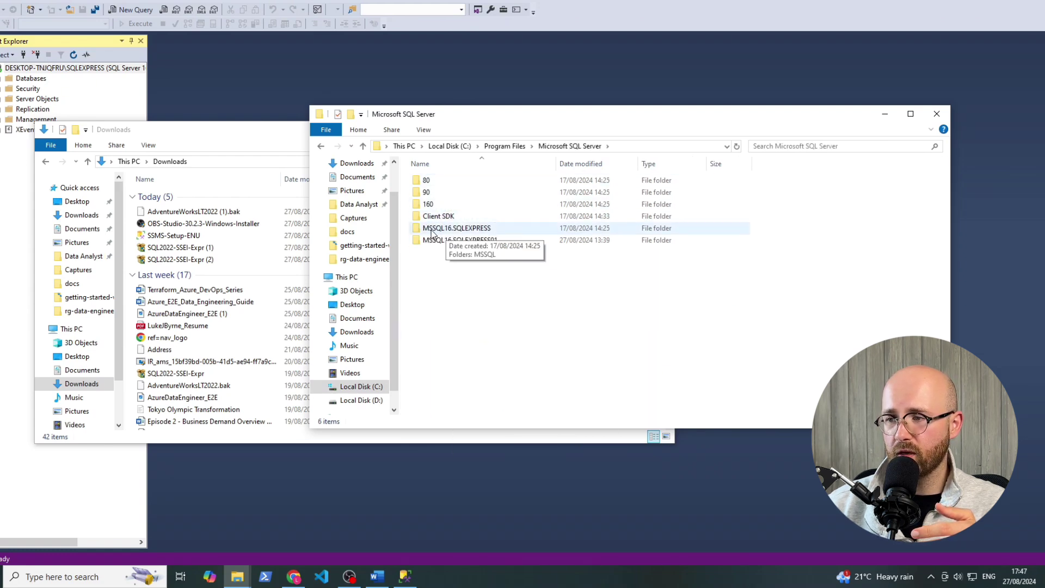
left_click(472, 233)
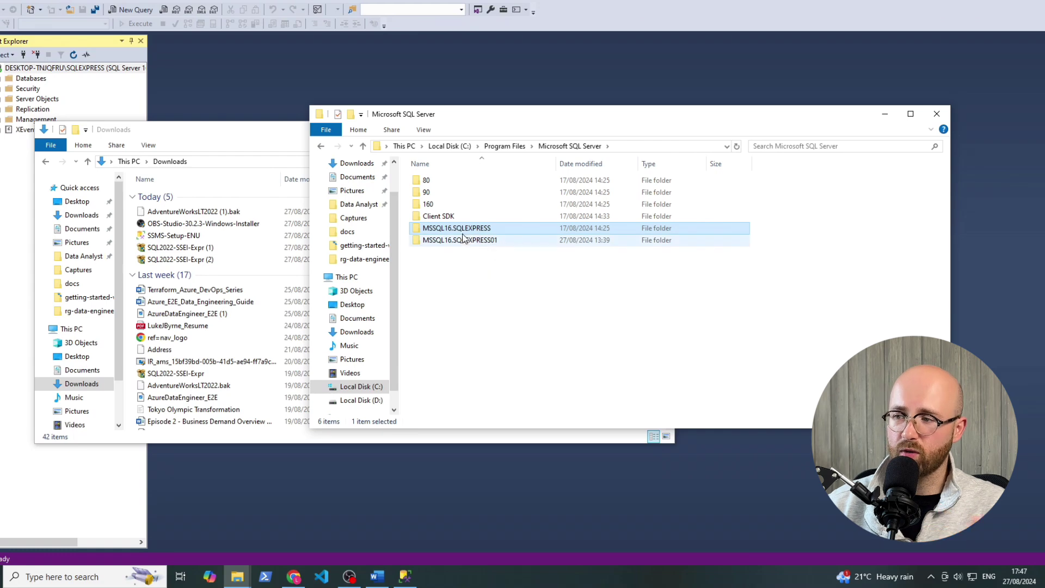
double_click(481, 228)
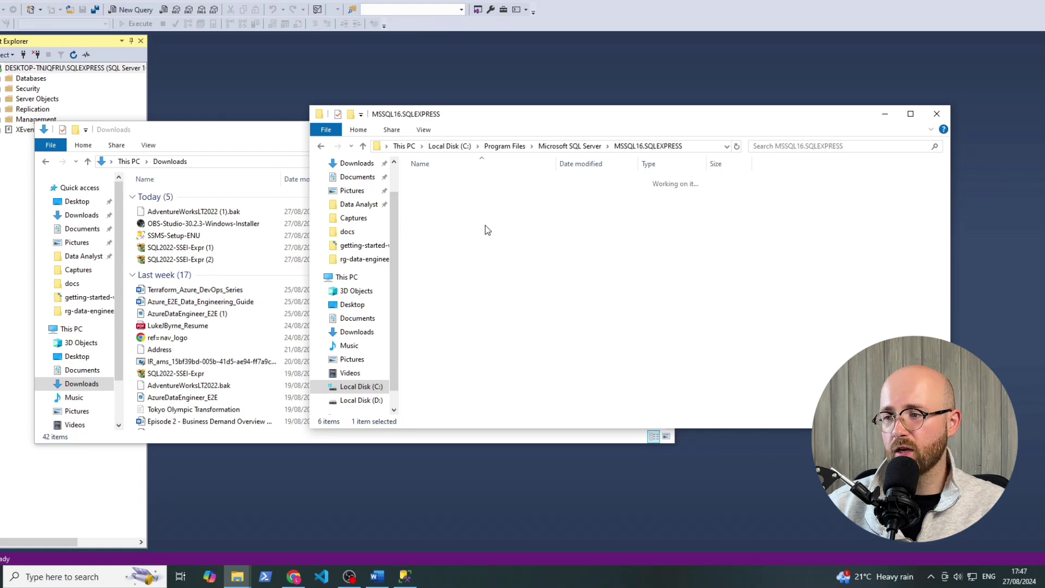
double_click(442, 181)
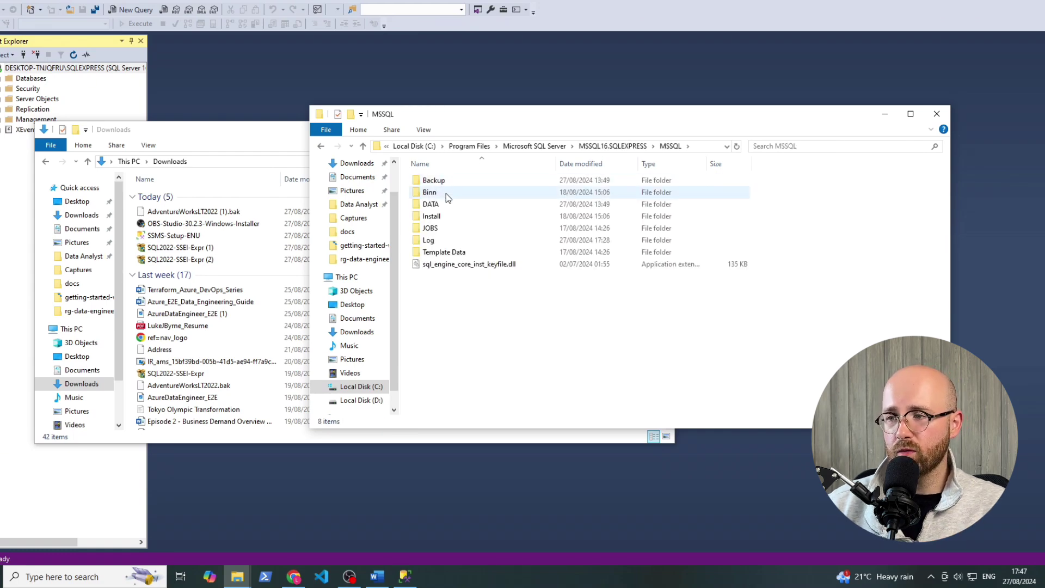
double_click(443, 184)
Step: Compare the backup files in the Backup folder with the downloaded AdventureWorksLT2022 (1).bak in Downloads
left_click_drag(530, 294, 501, 175)
left_click(531, 278)
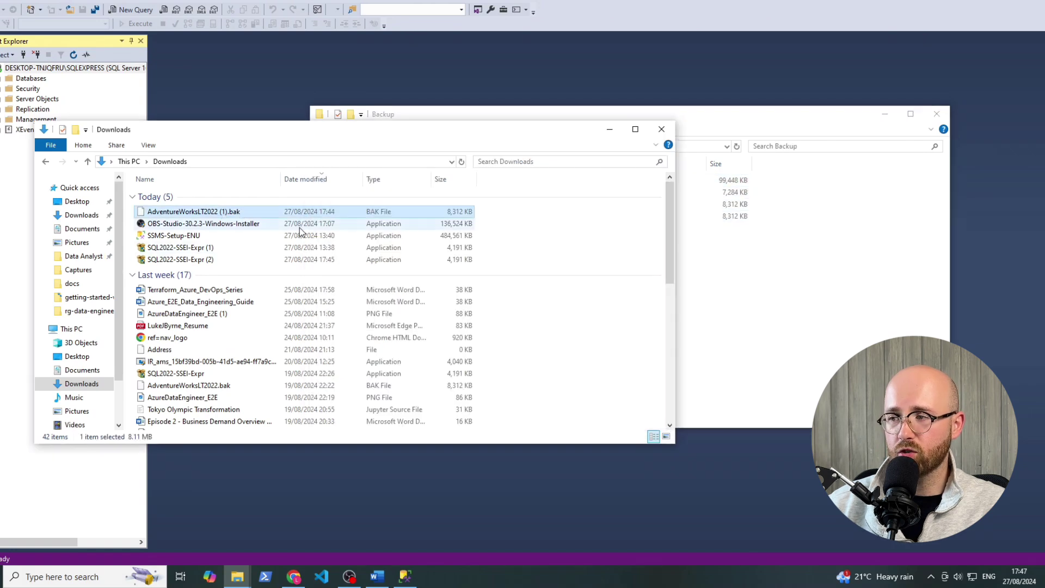
left_click(737, 296)
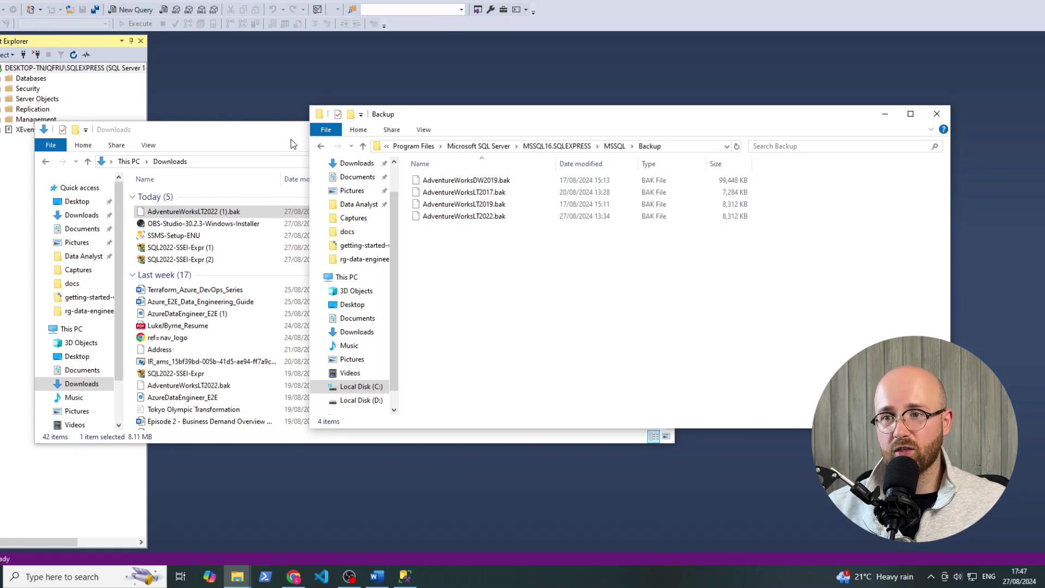
Step: In SSMS, start a database restore from the Databases folder with Device as the source and browse for a backup file
left_click(41, 81)
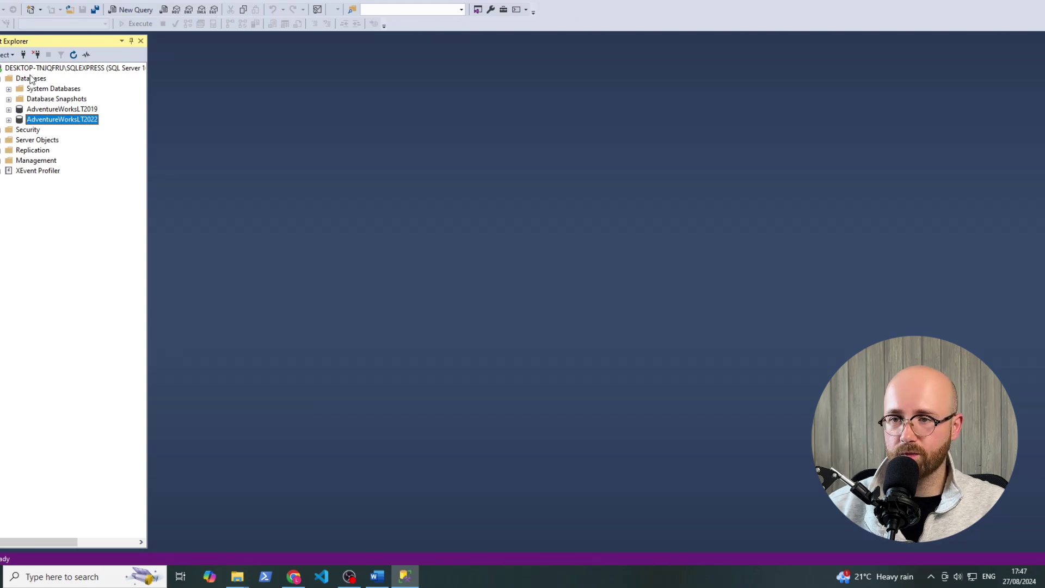
left_click(36, 80)
right_click(38, 81)
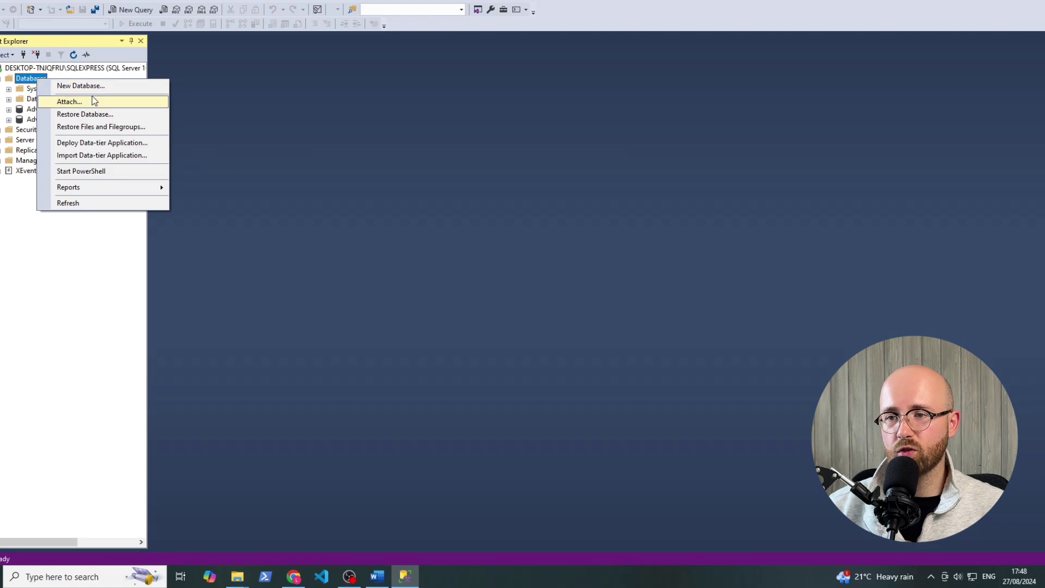
left_click(104, 116)
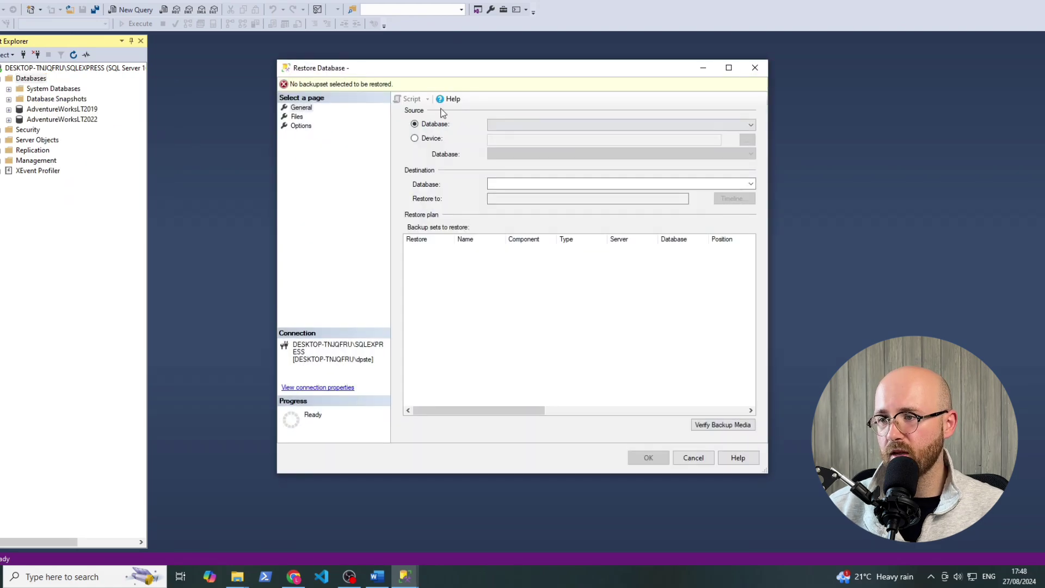
left_click(416, 138)
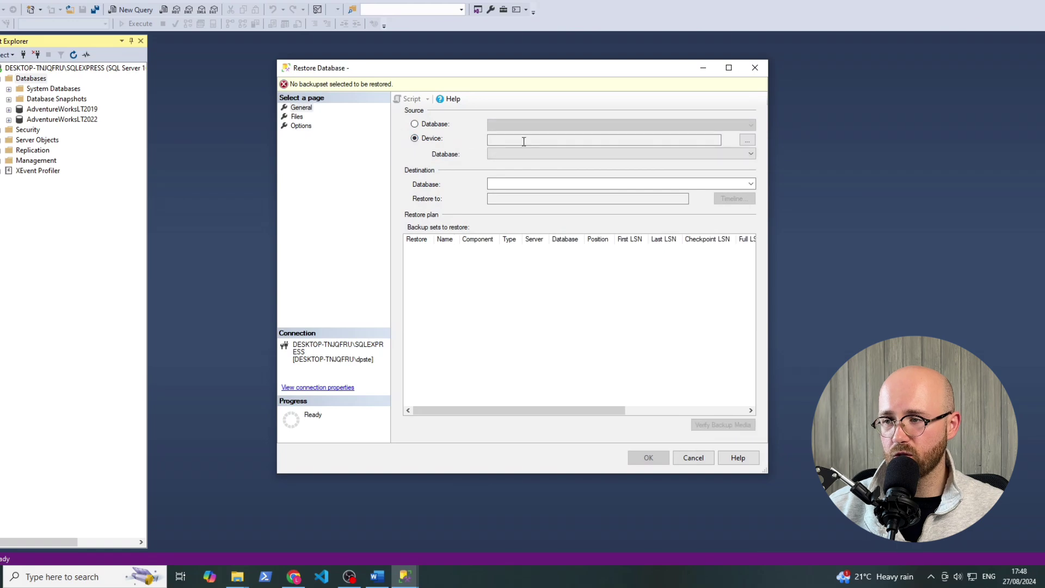
left_click(747, 140)
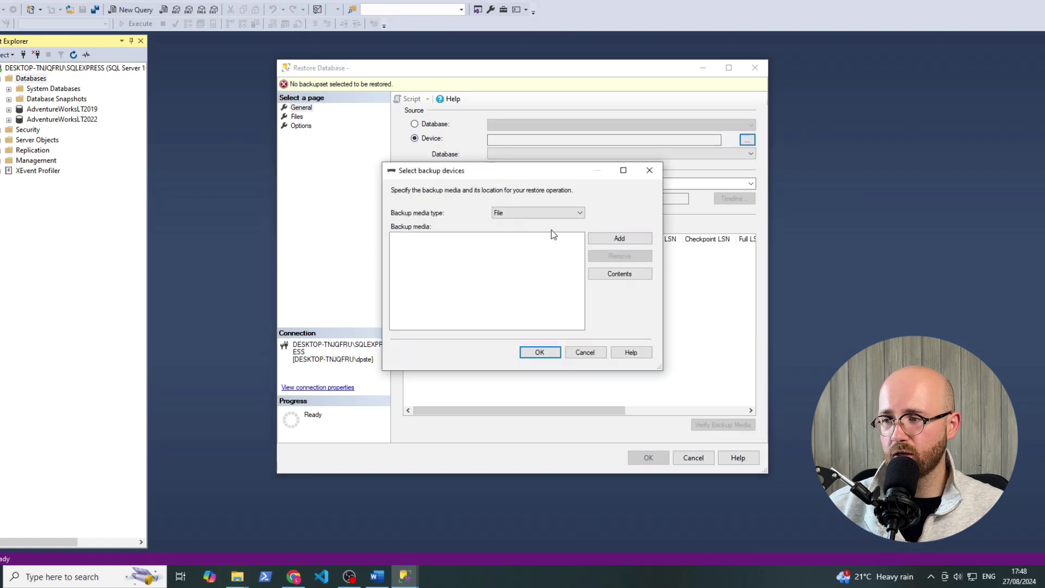
left_click(624, 242)
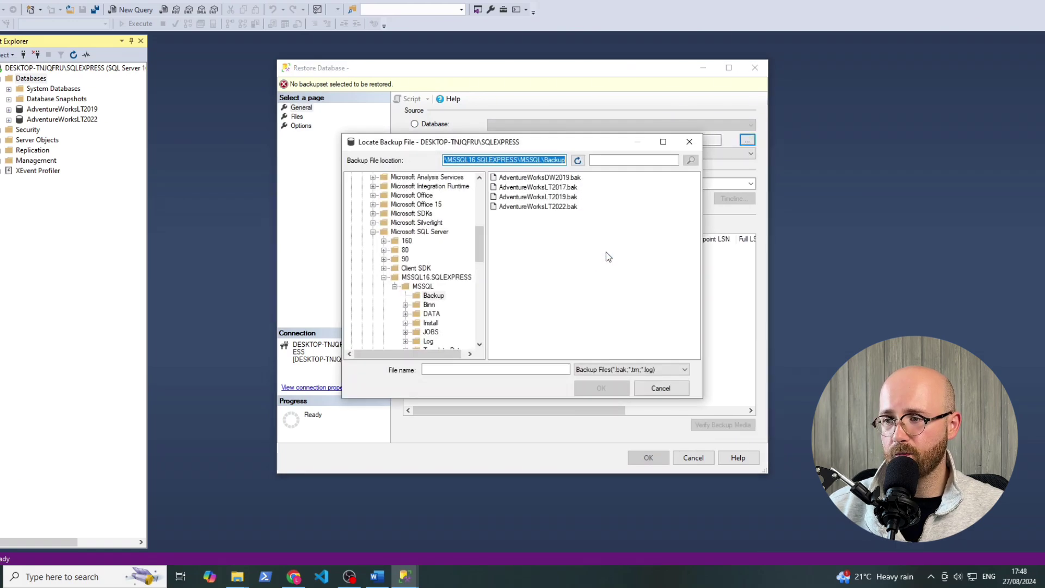
Step: Check the backup file location in the restore dialog against the full path of the Backup folder in File Explorer
left_click_drag(481, 240, 443, 203)
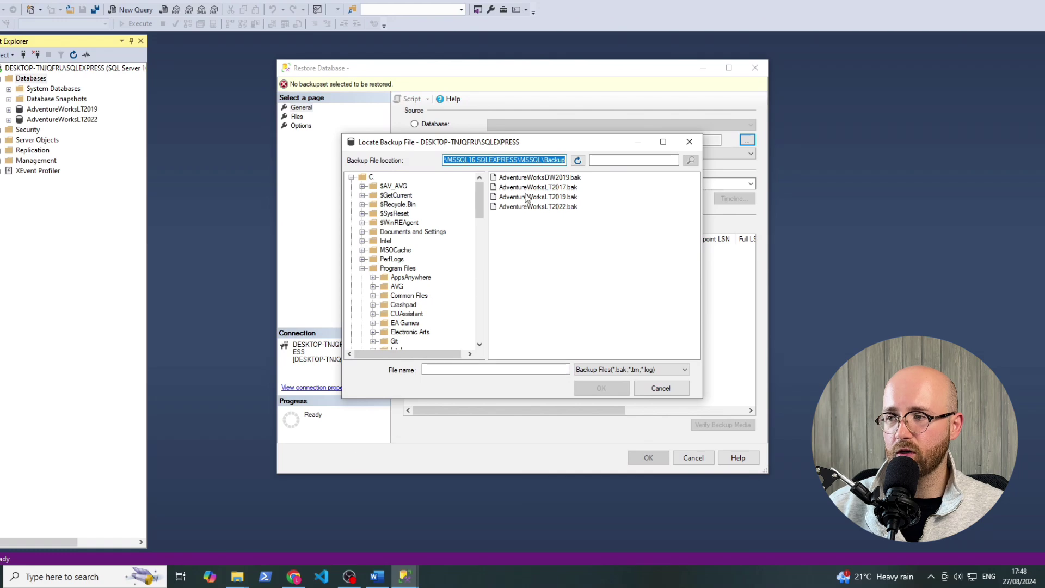
left_click(503, 160)
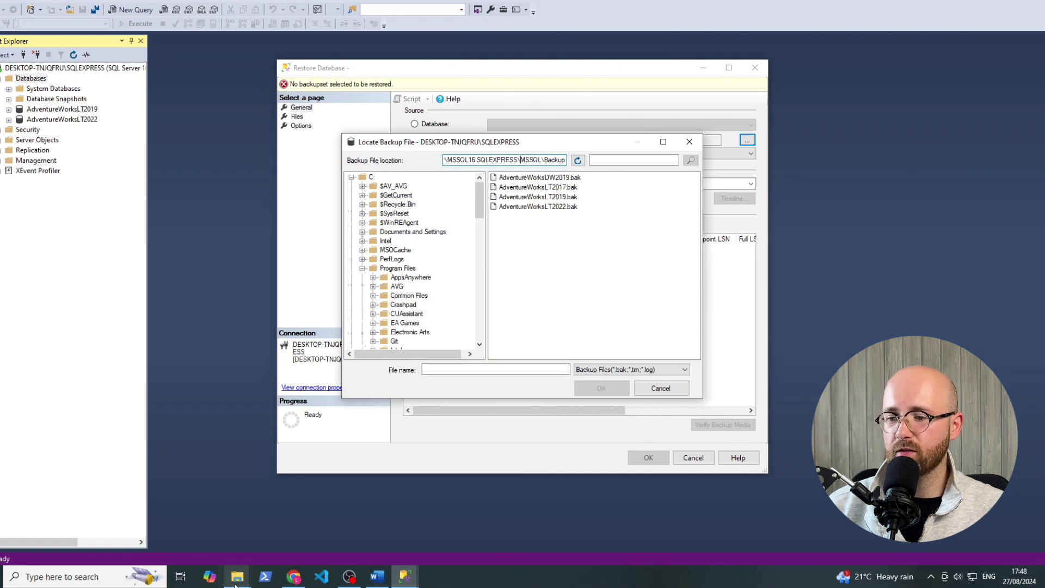
mouse_move(237, 576)
left_click(303, 516)
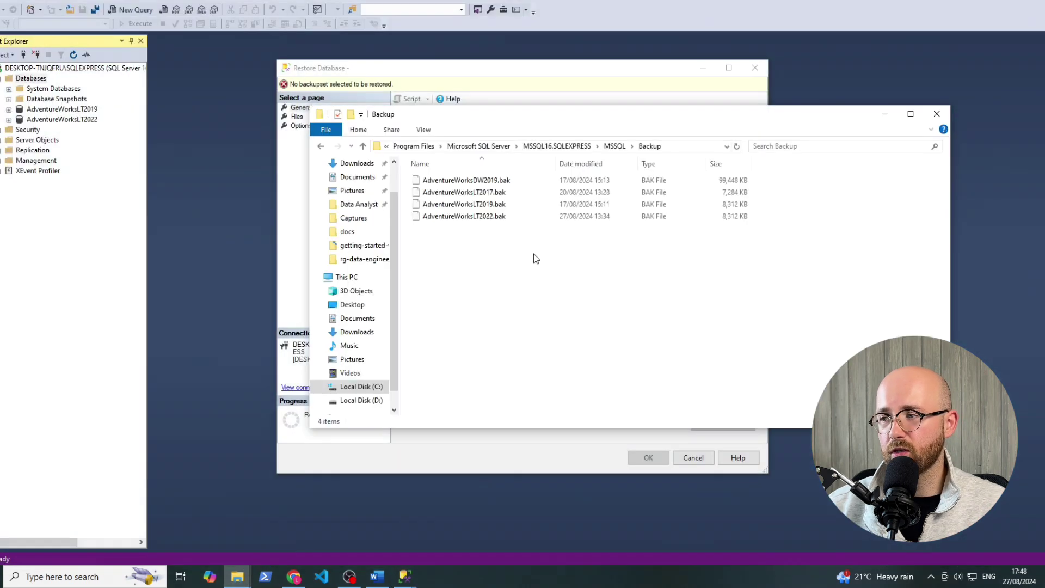
left_click(692, 148)
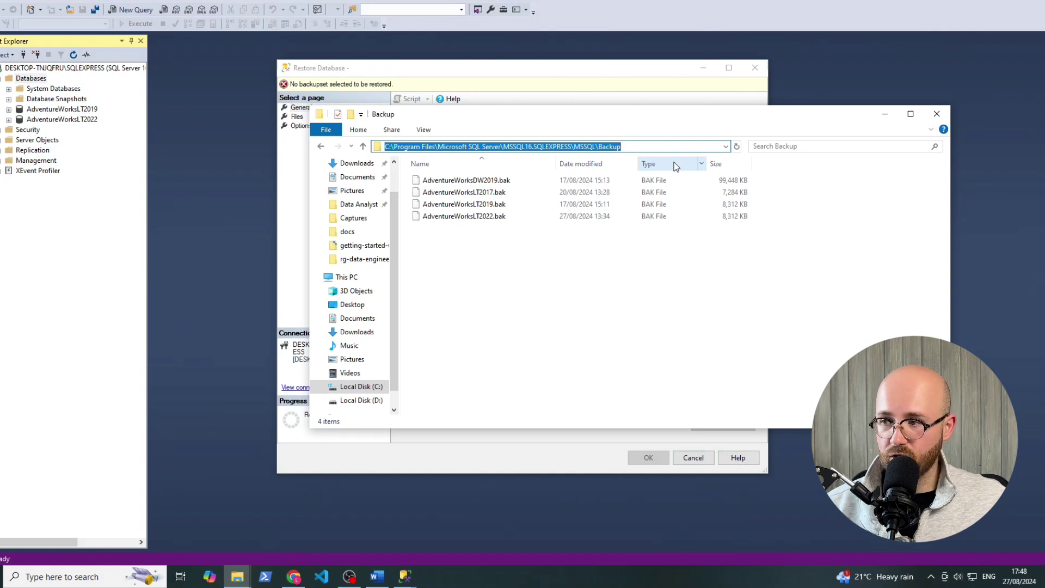
left_click(568, 72)
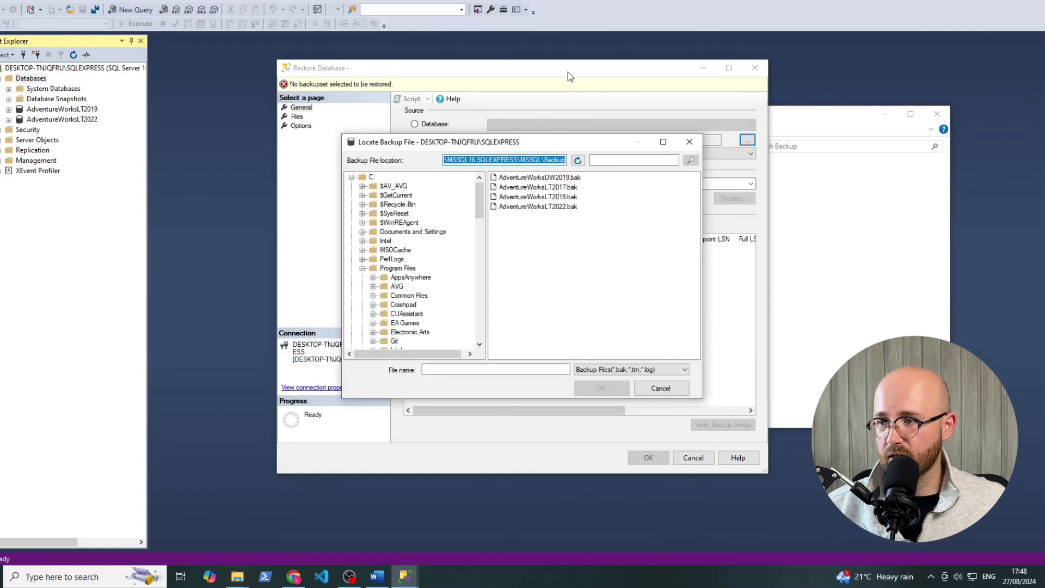
left_click(582, 308)
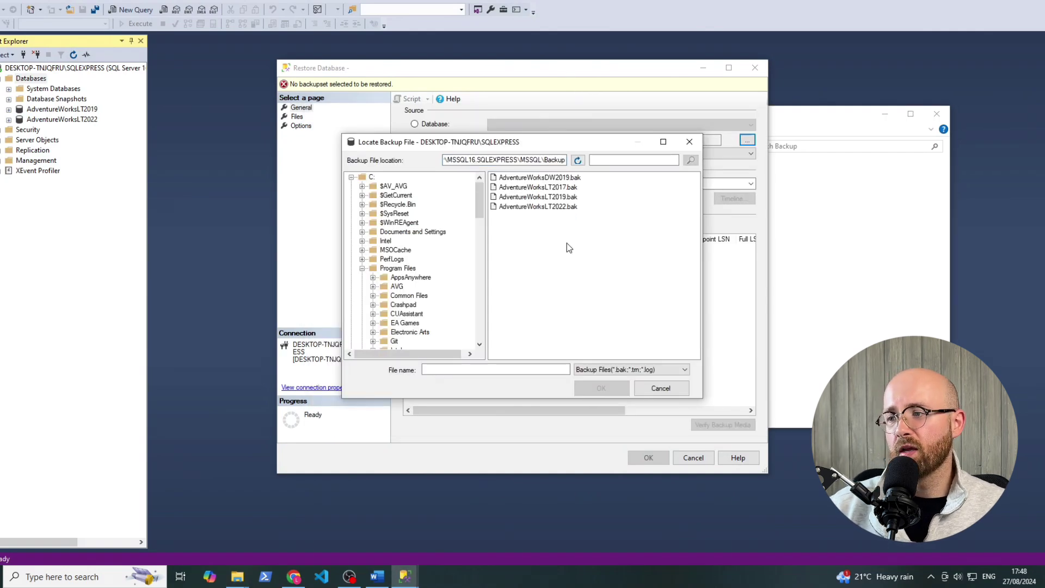
Step: Add AdventureWorksLT2022.bak as the backup media, restore the AdventureWorksLT2022 database and close the Backup folder window
left_click(554, 207)
left_click(604, 389)
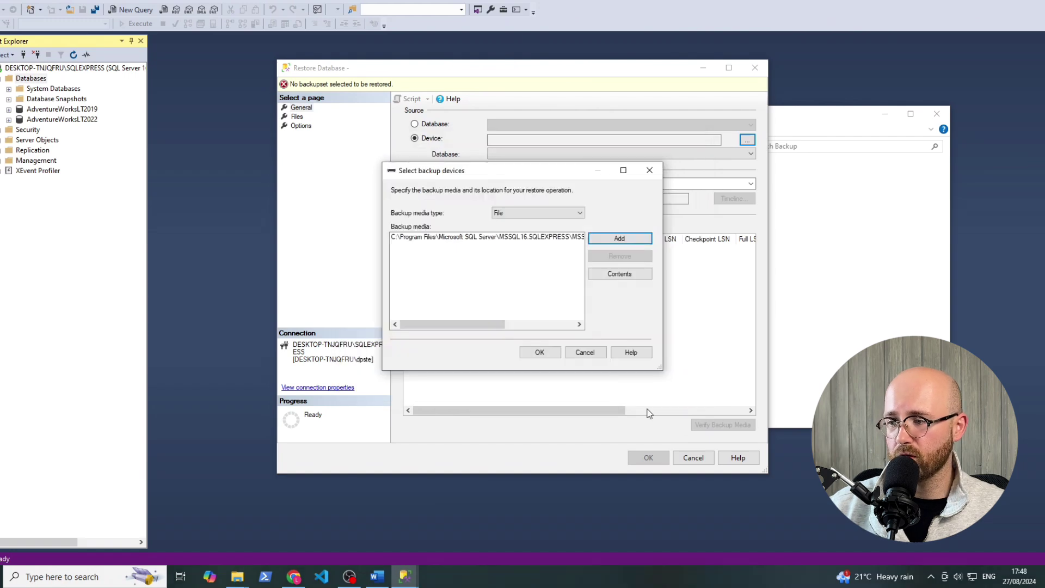
left_click(540, 352)
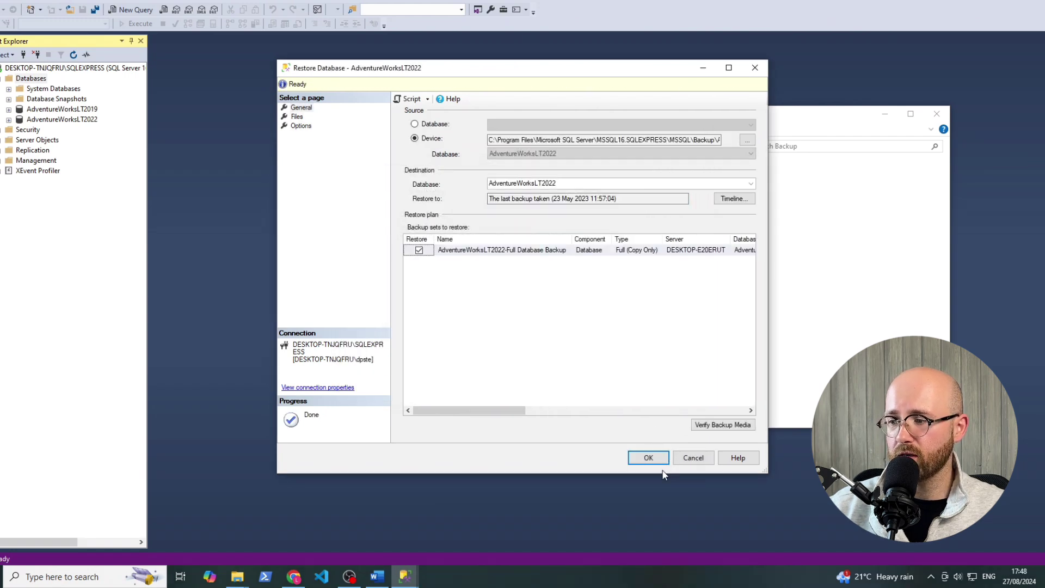
left_click(648, 458)
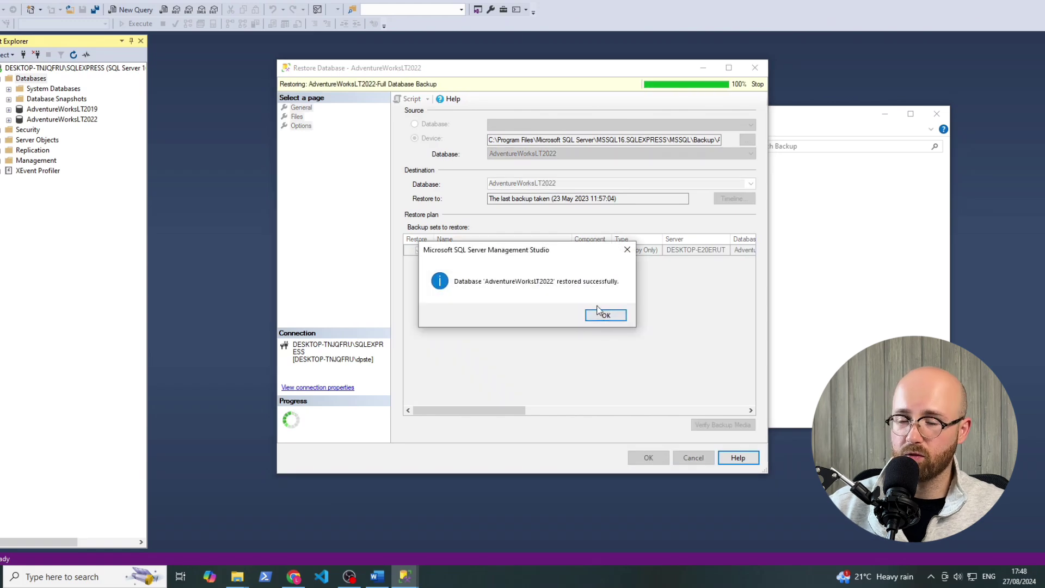
left_click(602, 315)
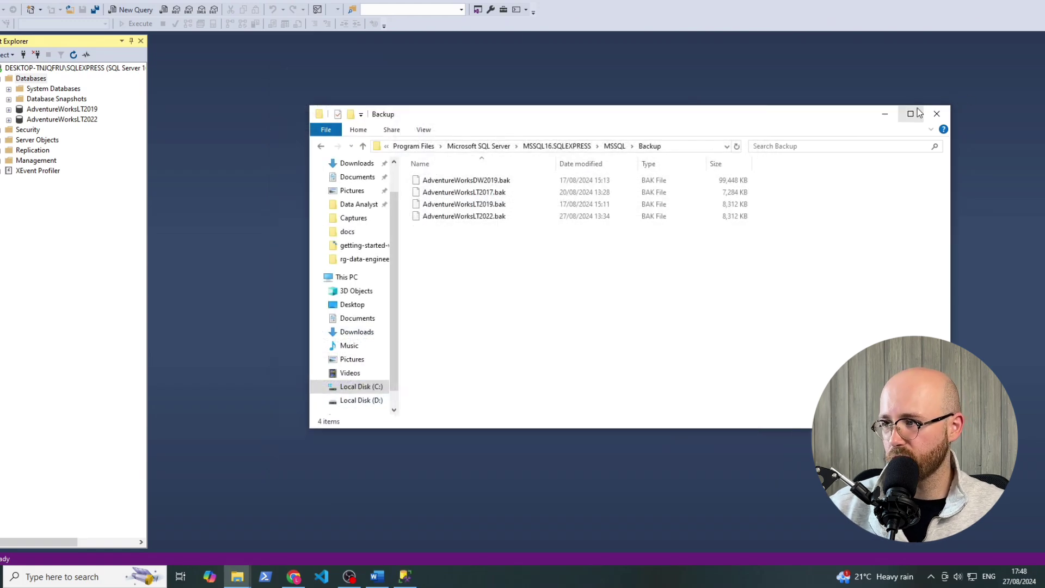
left_click(936, 114)
Step: Expand the AdventureWorksLT2022 database and its Tables folder to list the tables
left_click(76, 120)
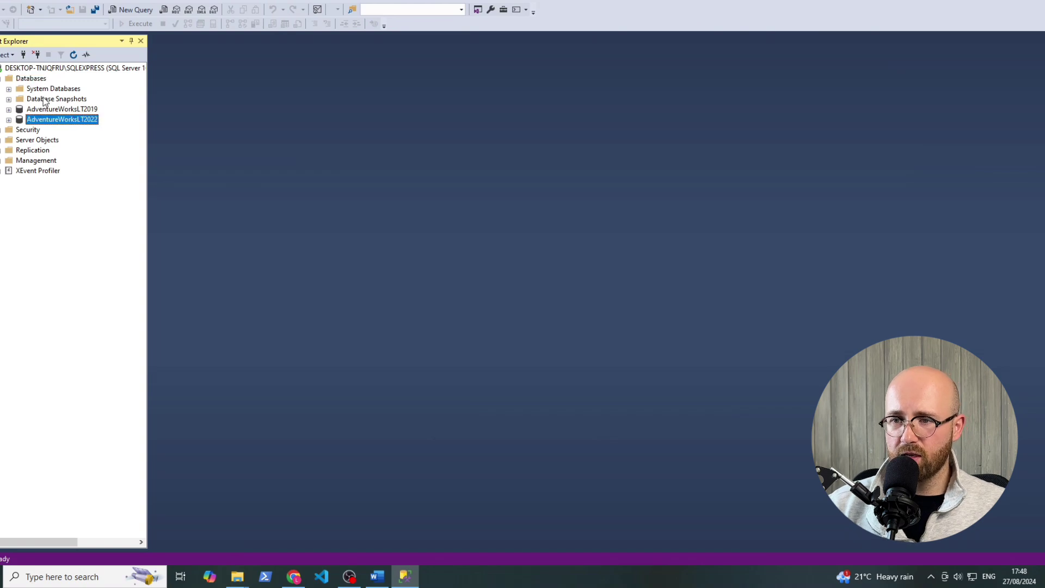
left_click(8, 120)
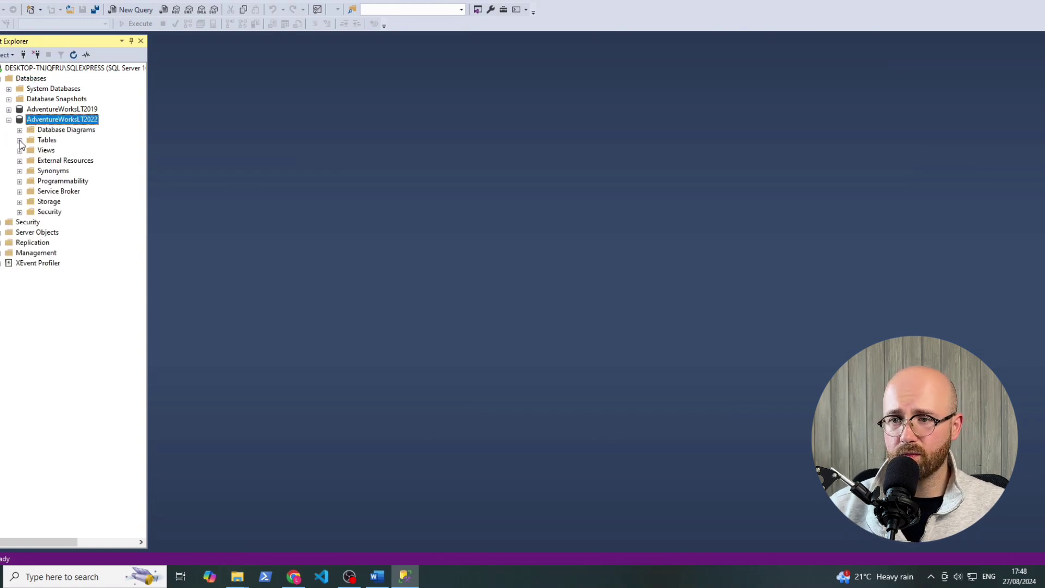
left_click(20, 140)
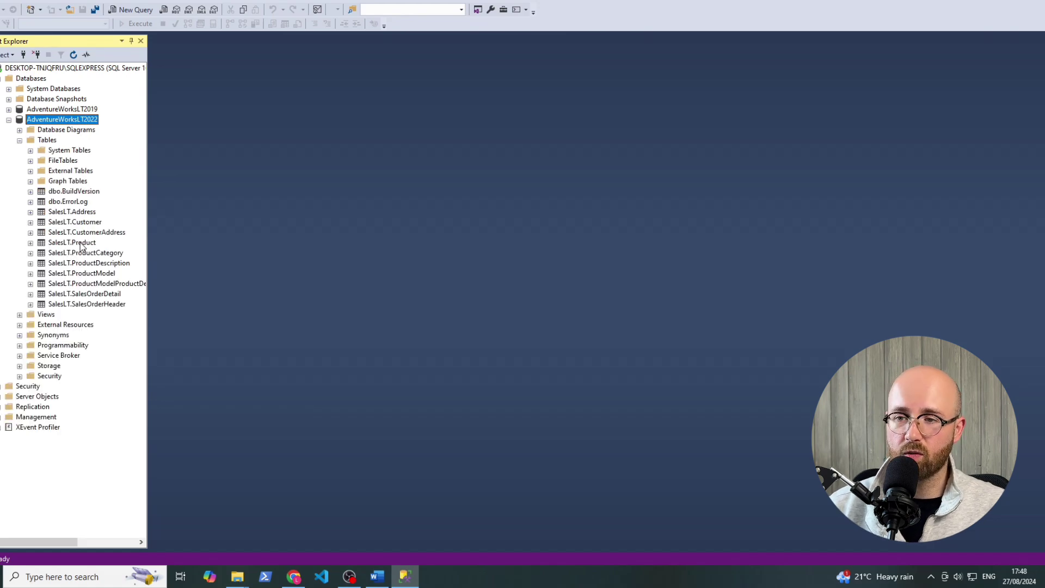
Step: Query the top 1000 rows of the SalesLT.Customer table
left_click(79, 223)
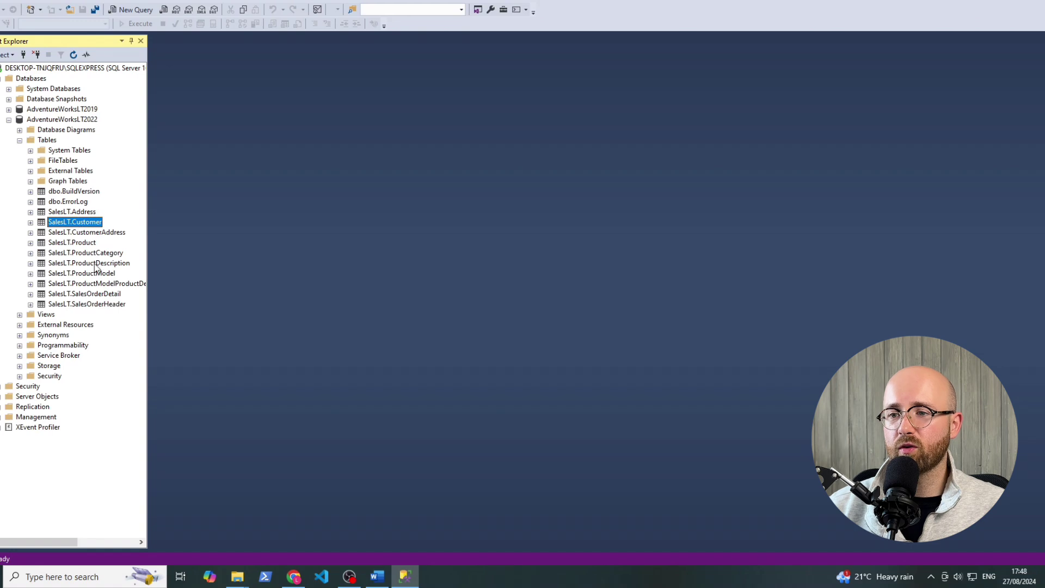
right_click(73, 224)
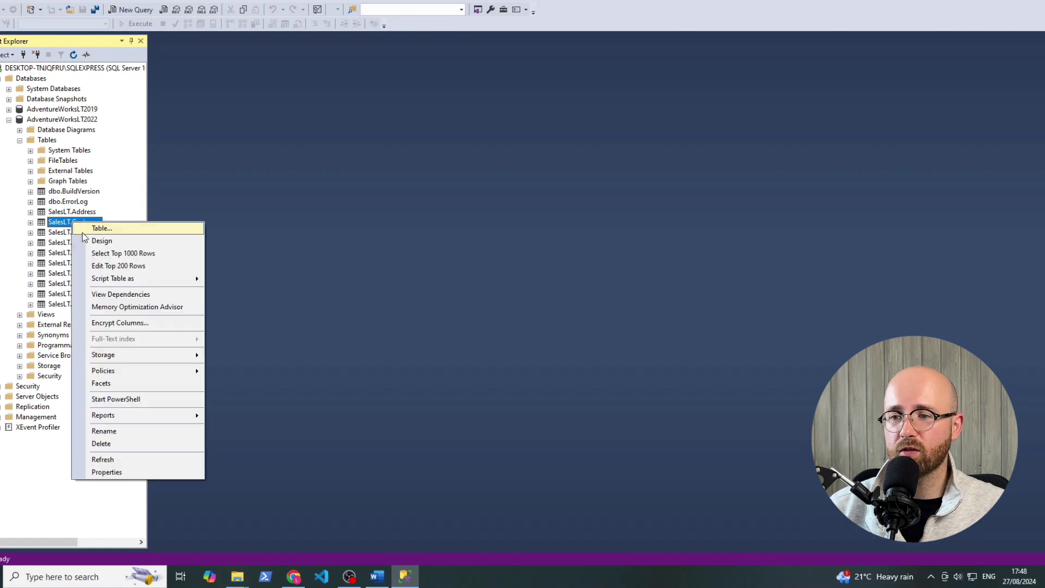
left_click(96, 254)
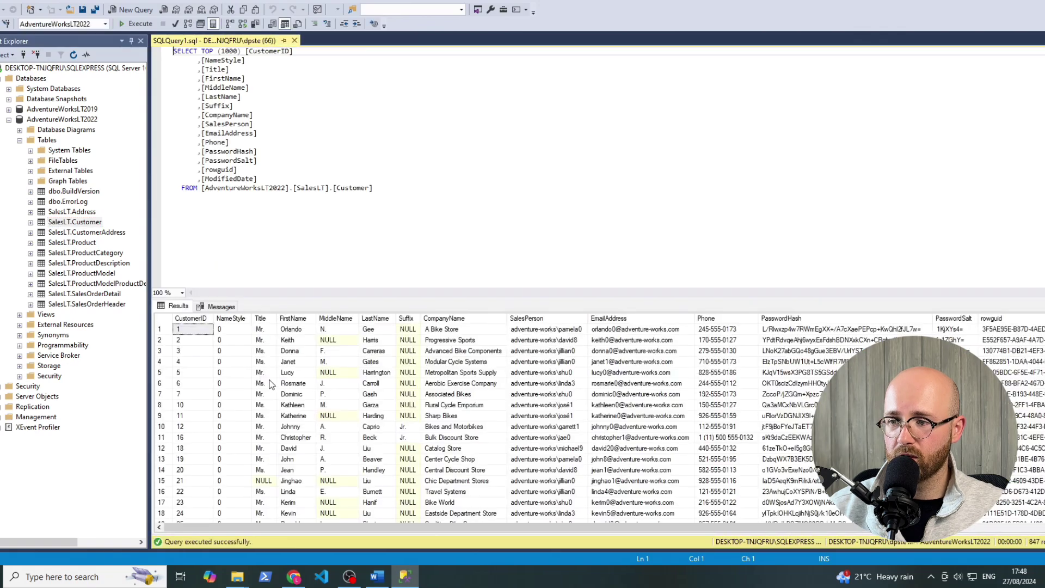
left_click(100, 222)
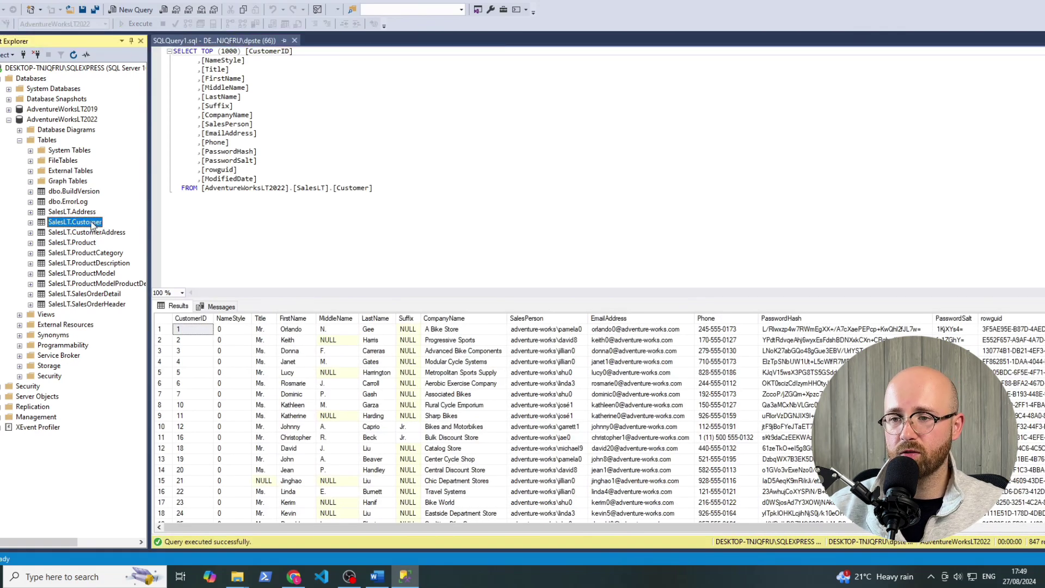
Step: Remove the Title through Phone columns from the SalesLT.Customer query and rerun it
right_click(91, 223)
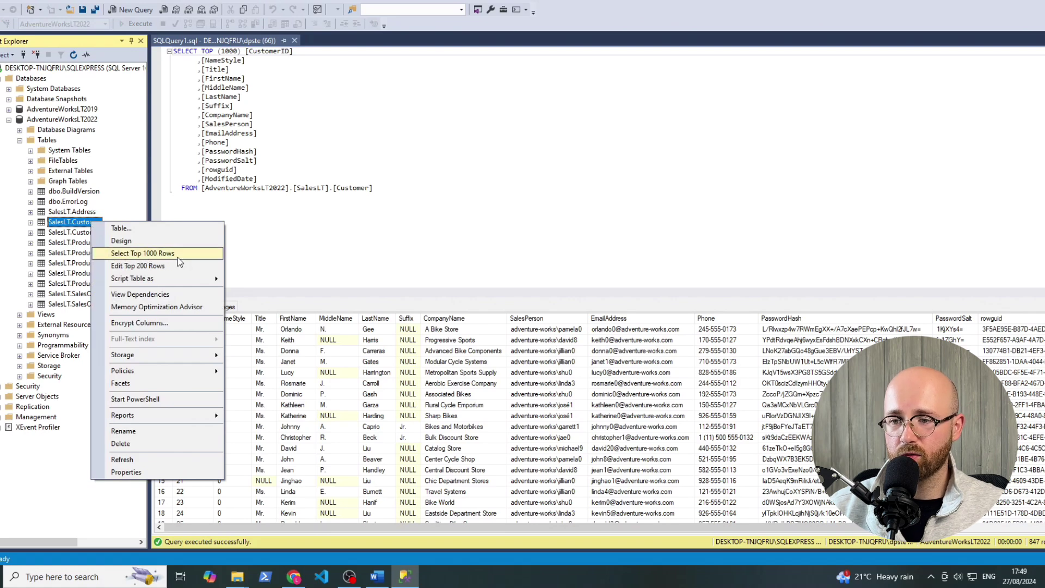
left_click_drag(335, 200, 283, 145)
left_click(234, 86)
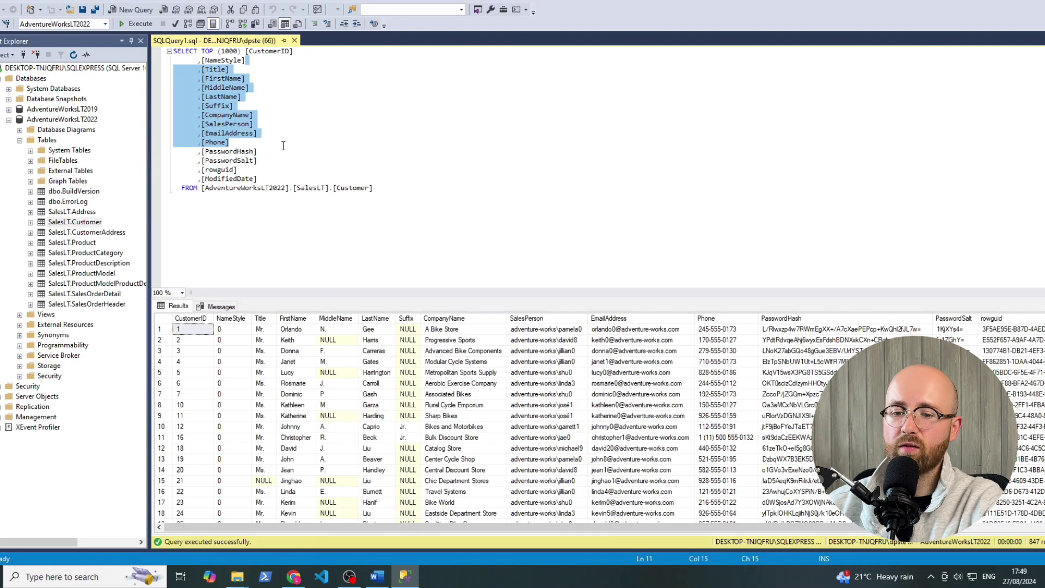
key("Delete")
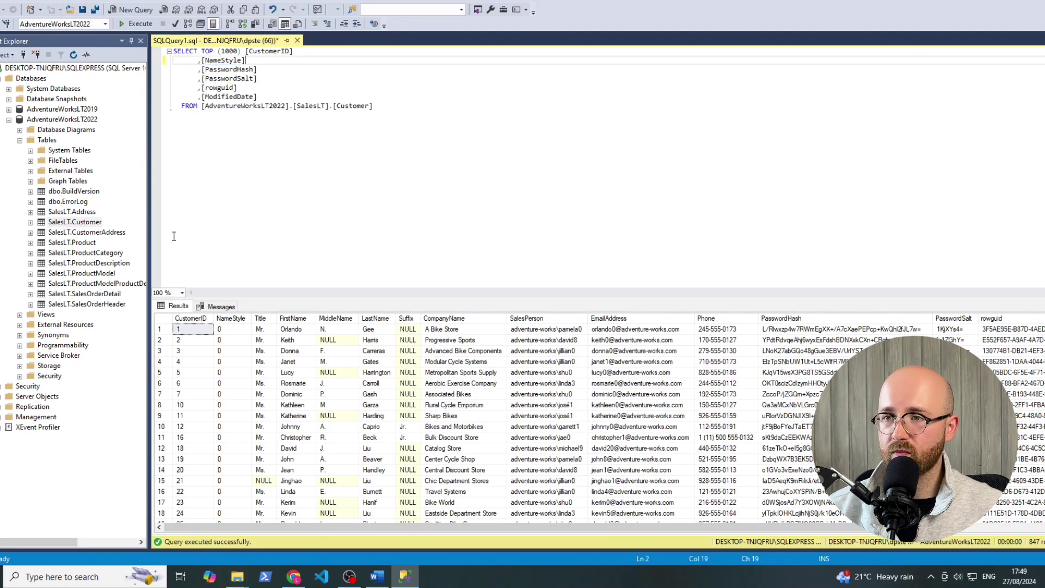
left_click(133, 23)
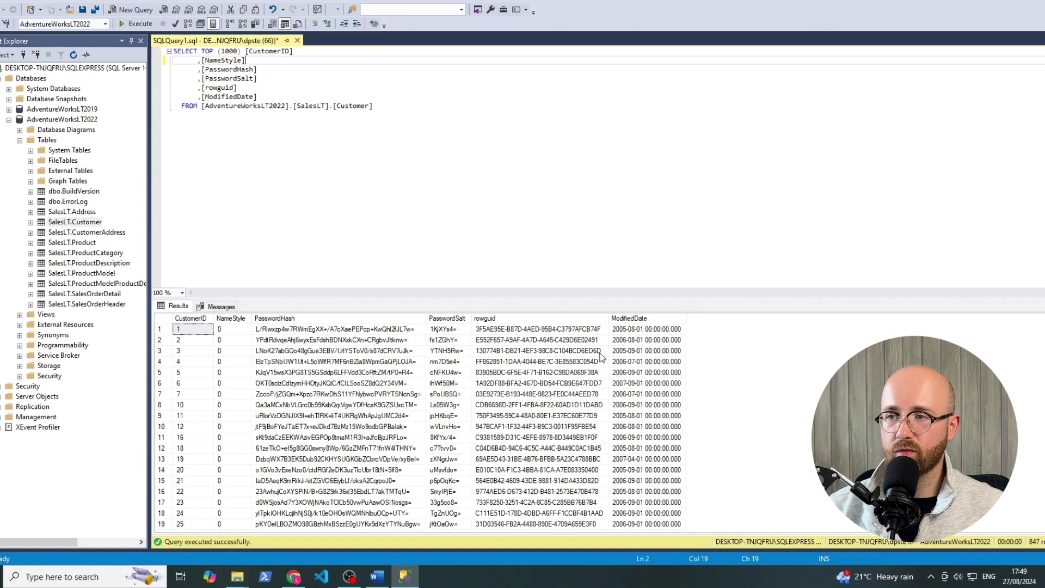
Step: Alias the PasswordHash column as Hash, rerun the query and highlight the renamed column in the results
left_click(270, 72)
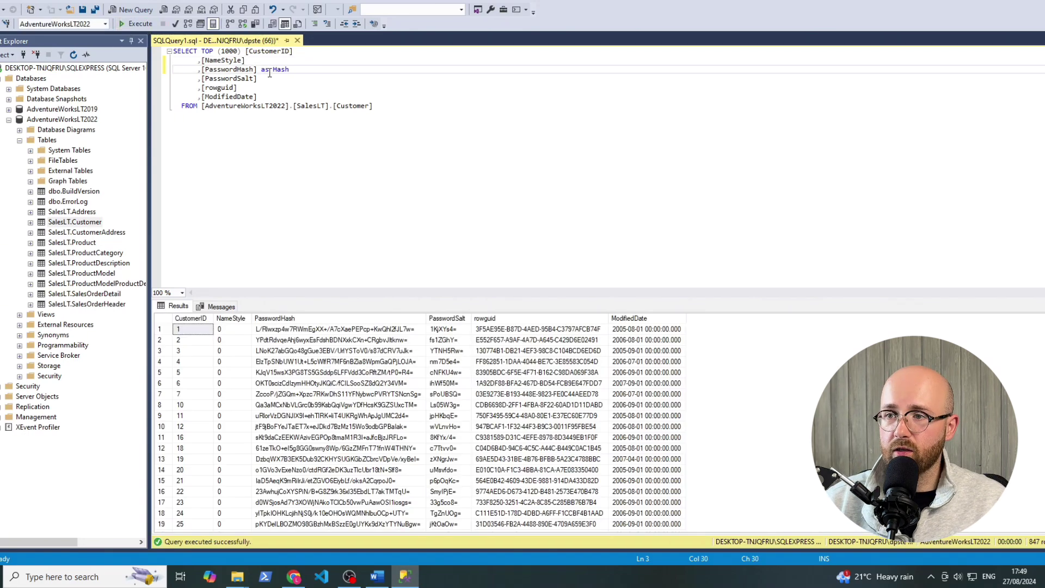
left_click(133, 23)
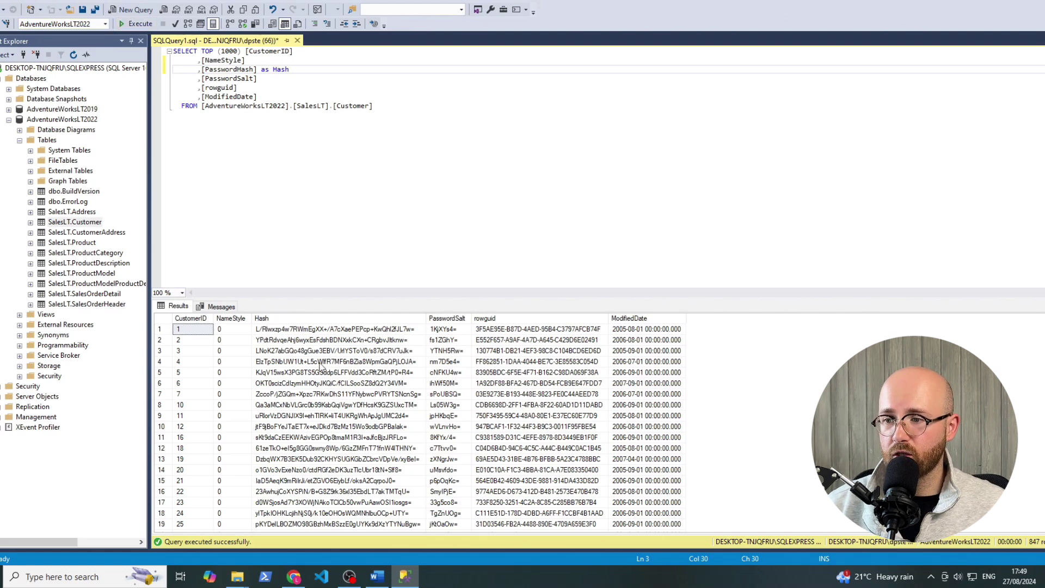
left_click(288, 318)
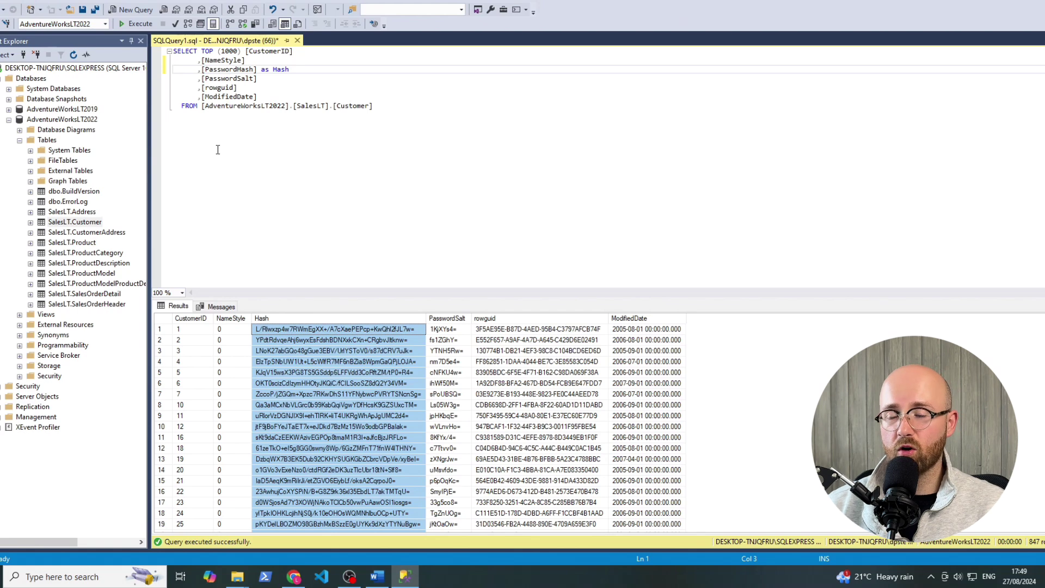
left_click(238, 138)
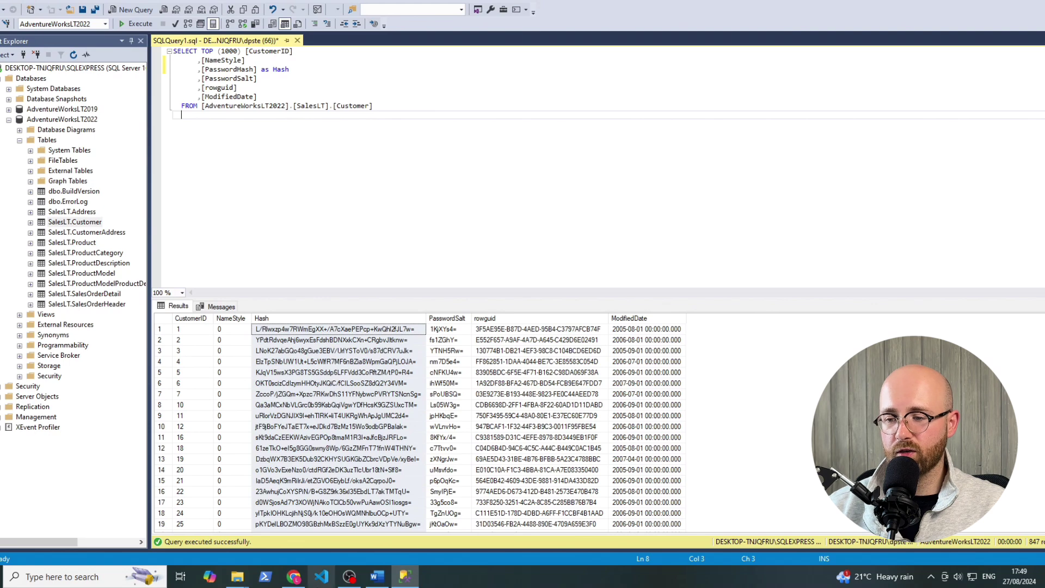
Step: Switch to the AzureDataEngineer_E2E diagram in Lucidchart and examine the link from the on-prem SQL database to Azure Data Factory
left_click(294, 576)
left_click(90, 2)
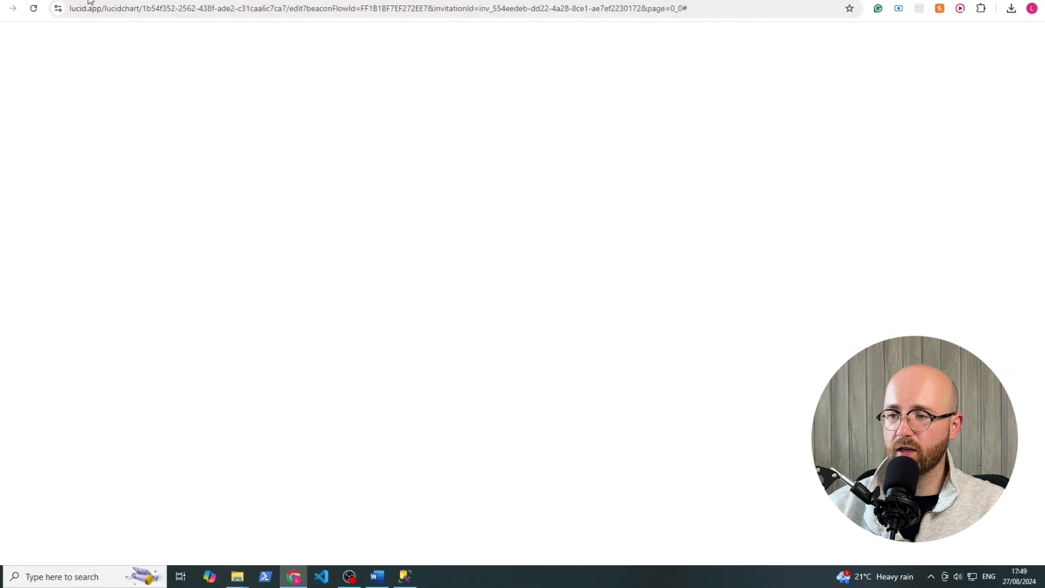
left_click_drag(214, 271, 287, 505)
left_click(256, 485)
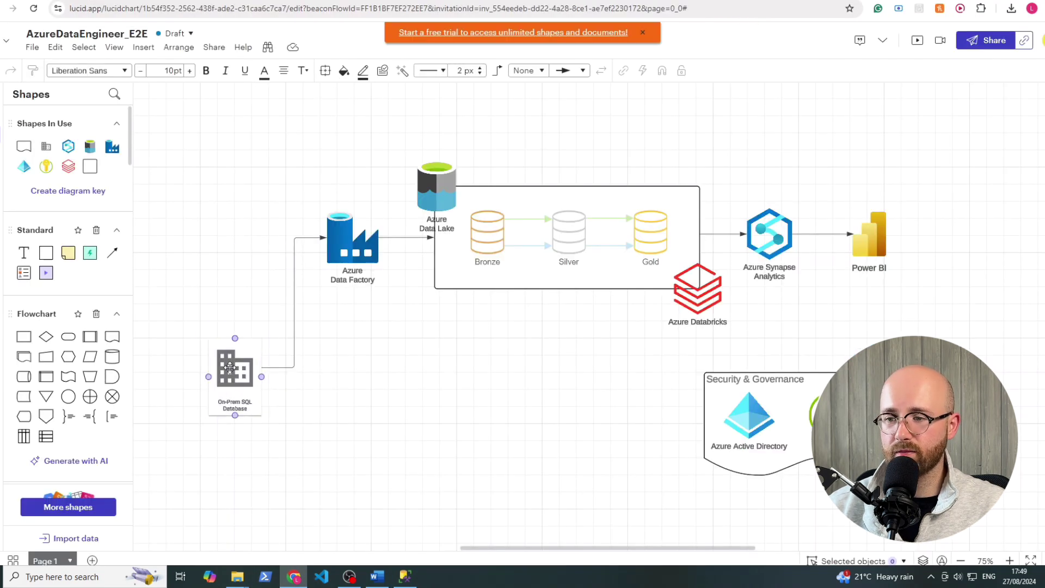
left_click(359, 243)
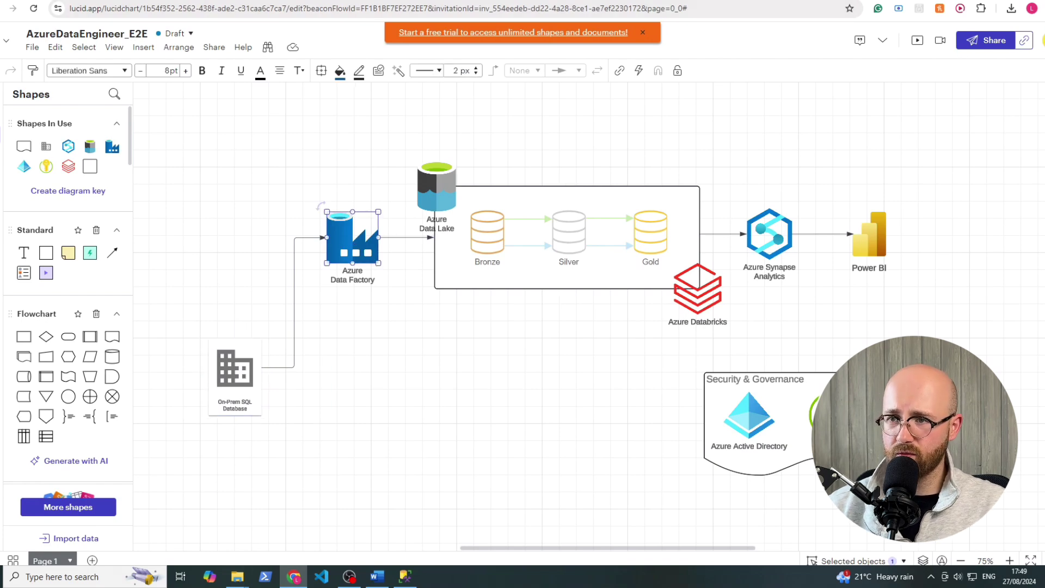
Step: Switch to the Azure portal, go to its home page and highlight the portal.azure.com address
key("ctrl+Tab")
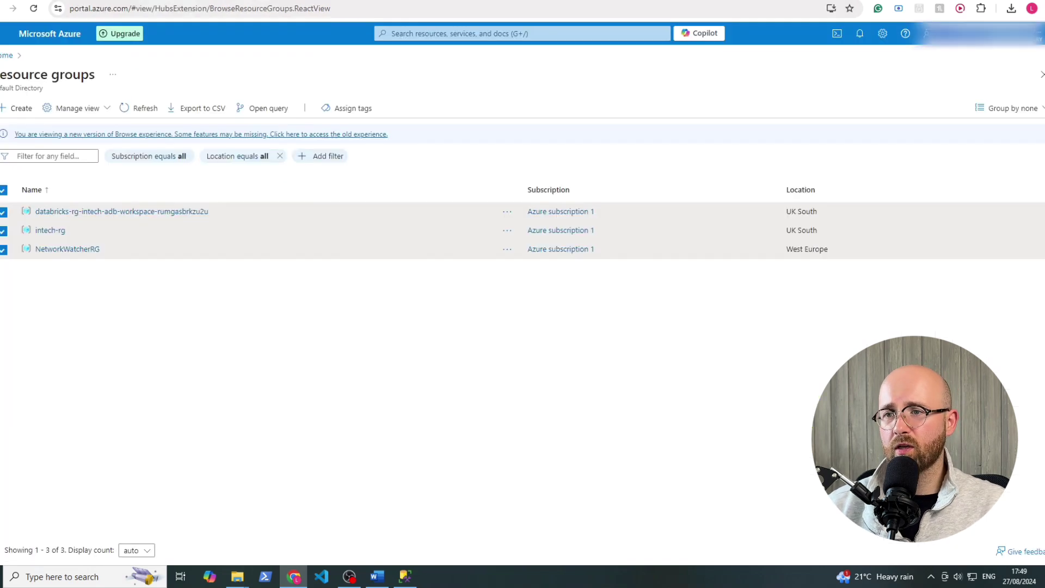
left_click(50, 36)
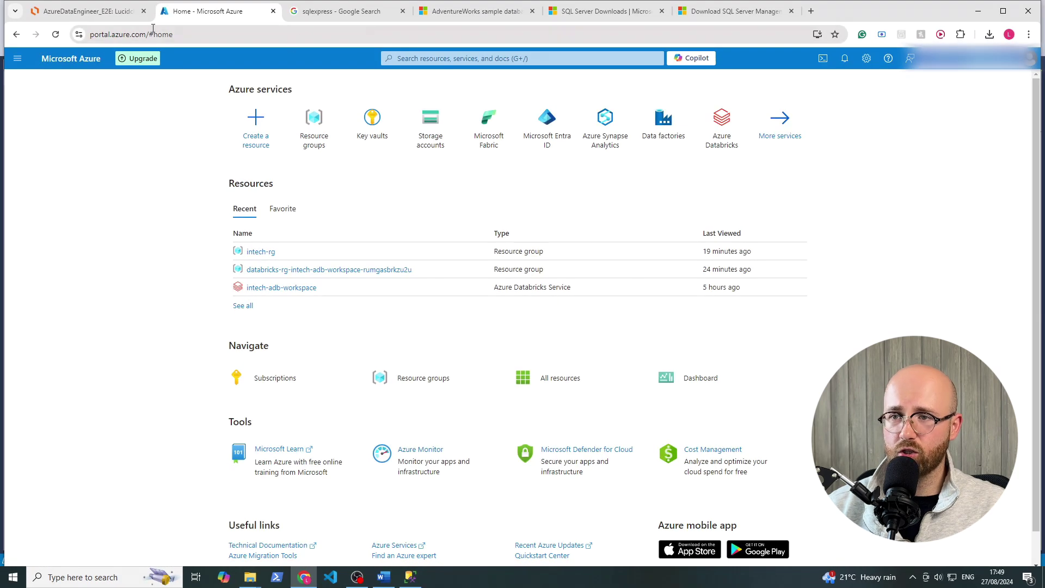
left_click_drag(143, 34, 90, 33)
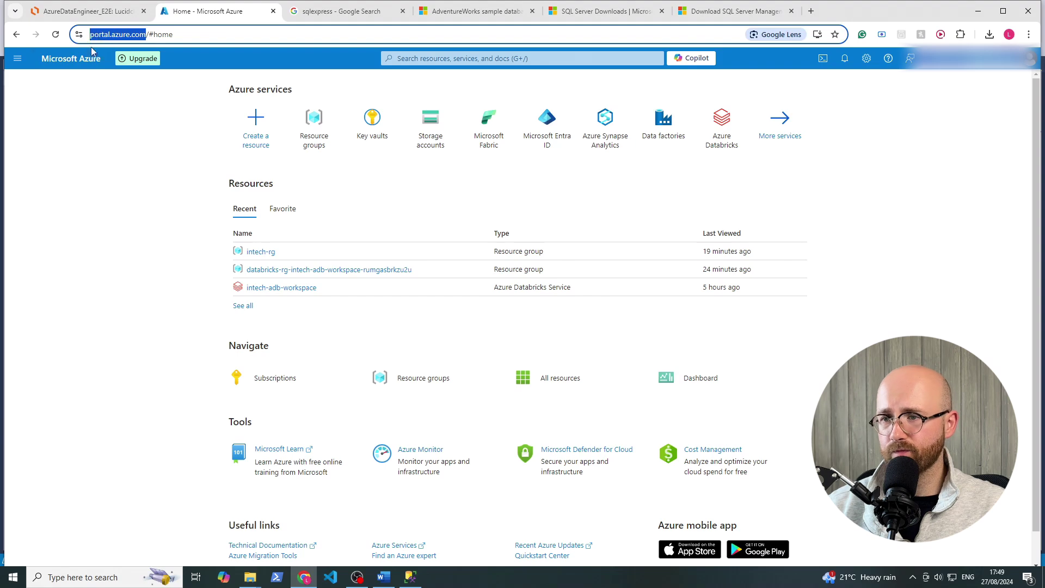
Step: Sign in to the Azure portal with the account password
left_click(547, 224)
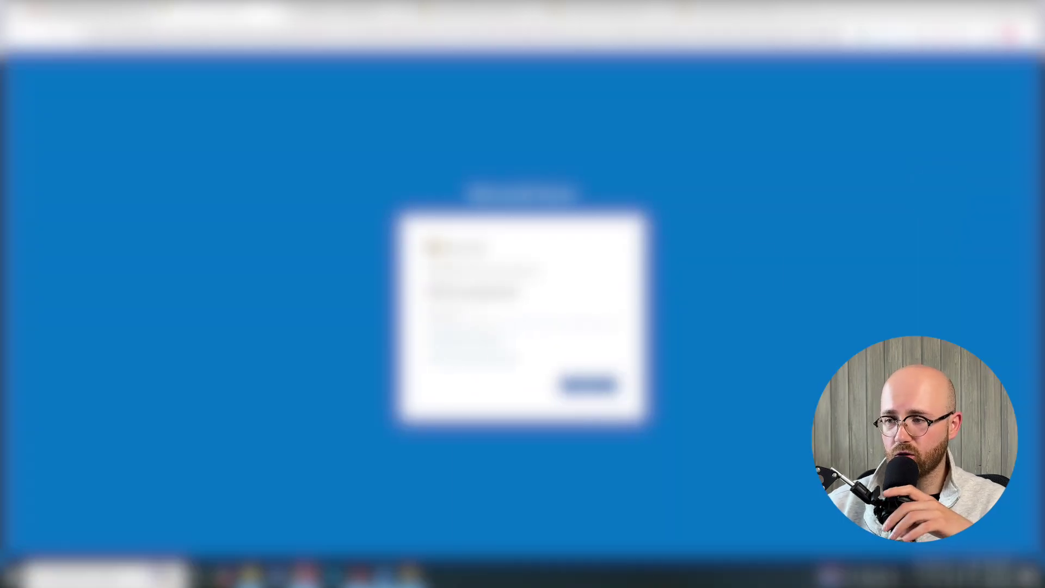
left_click(511, 320)
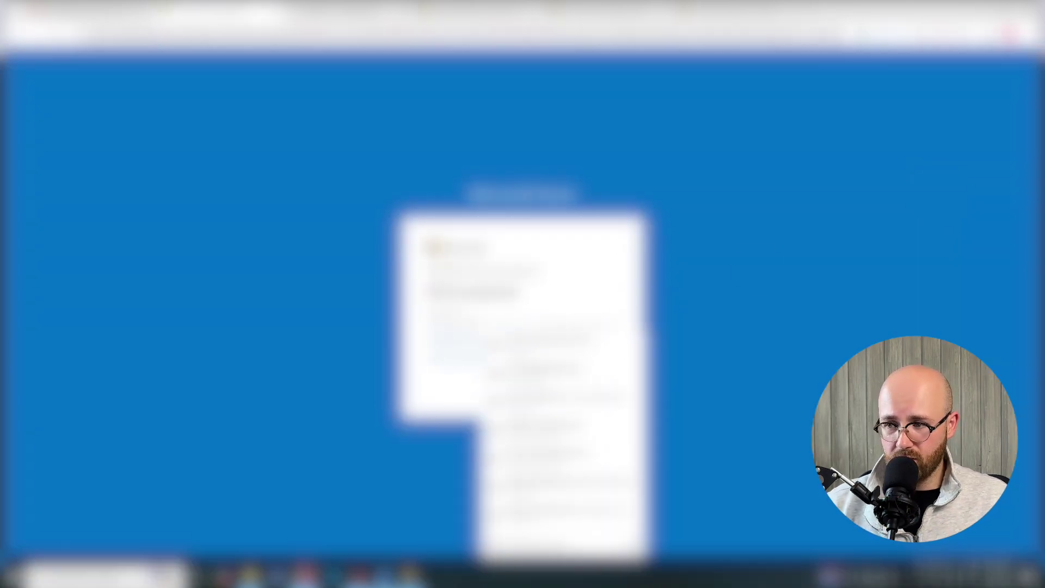
type("•••")
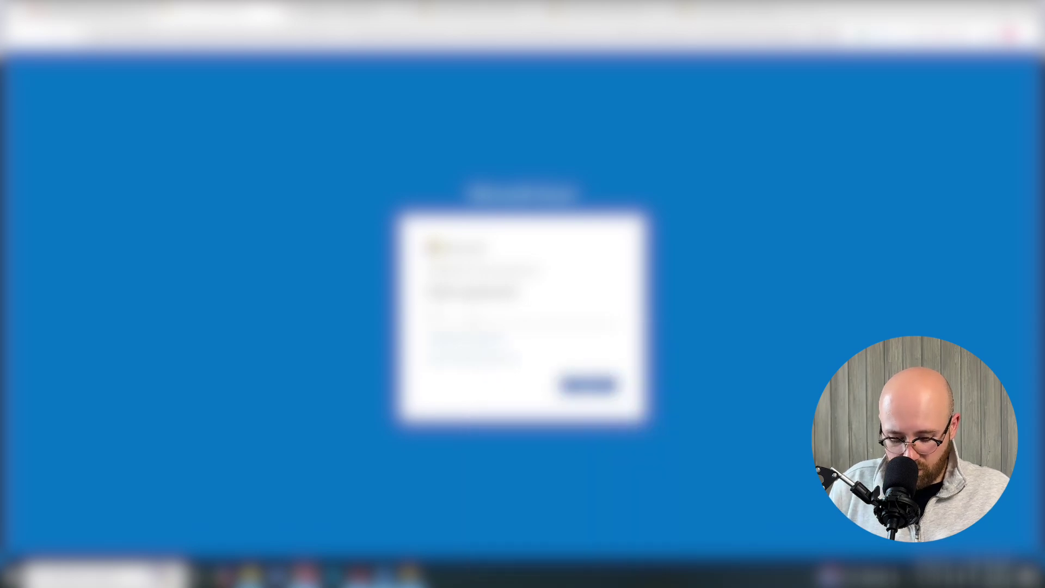
key("Return")
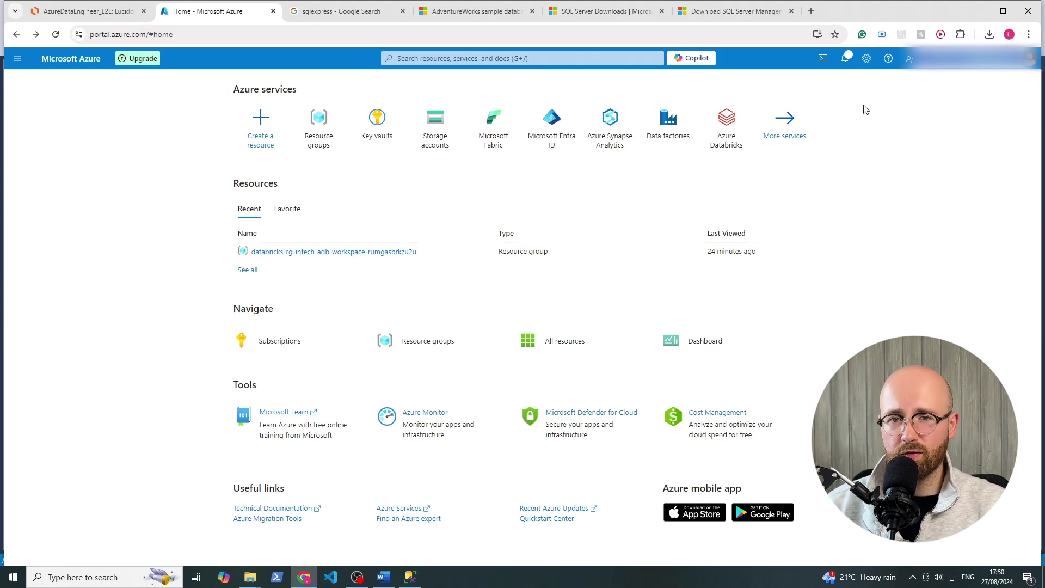
Step: Check the portal notifications for the subscription's remaining credit and close them
left_click(844, 58)
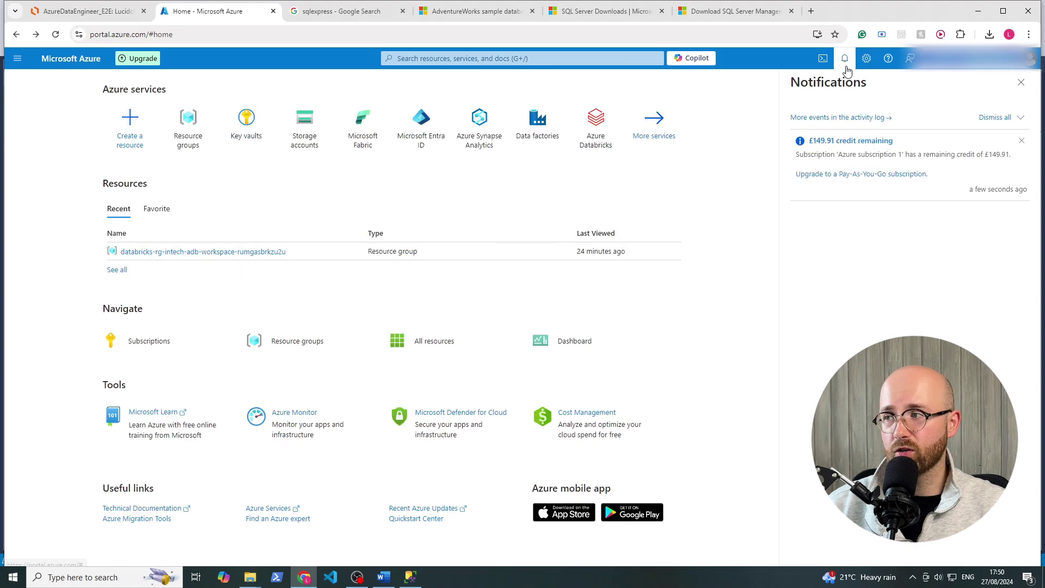
left_click_drag(950, 179, 796, 140)
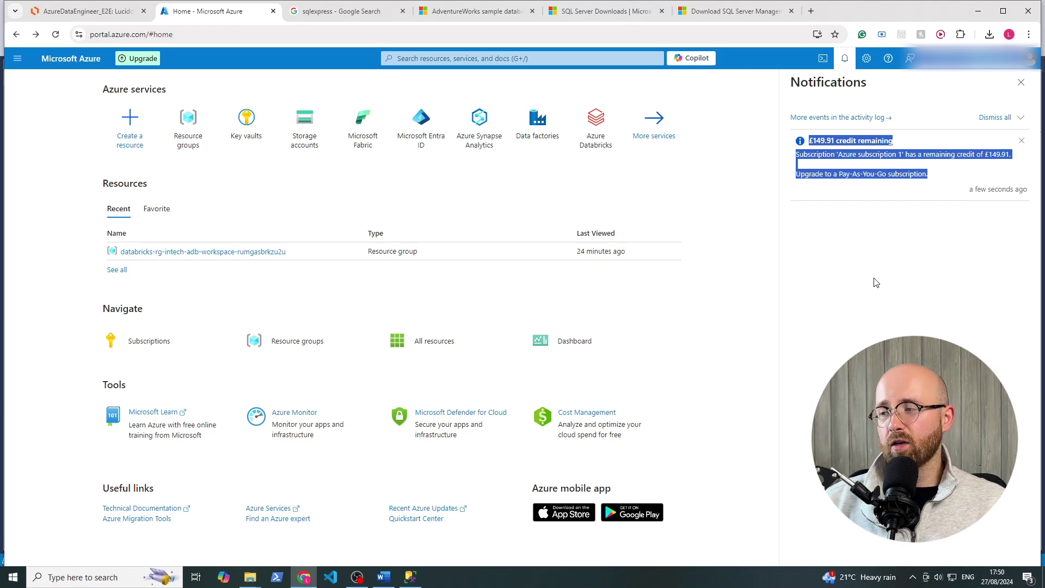
left_click(887, 275)
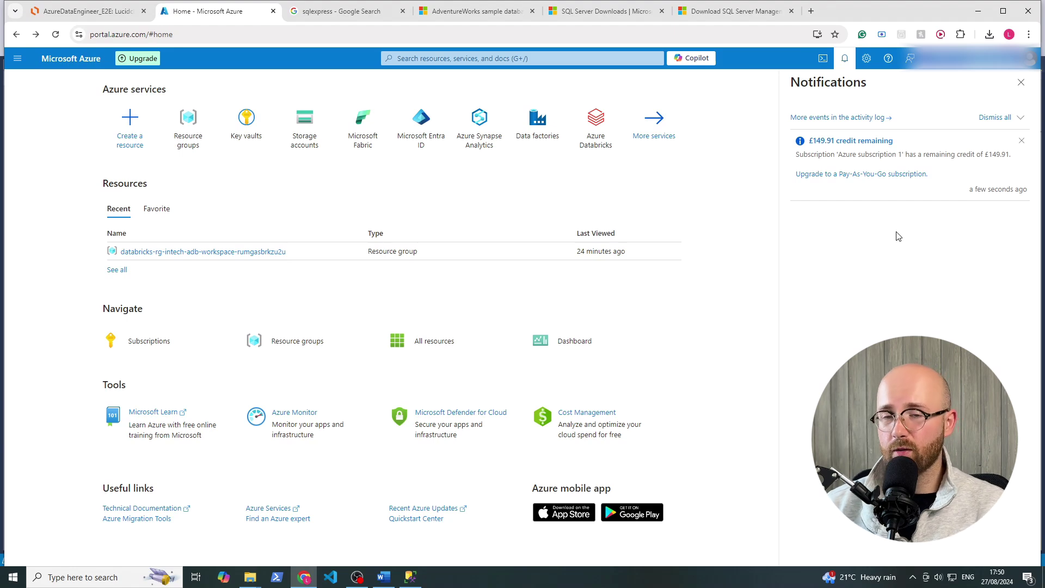
left_click(1021, 82)
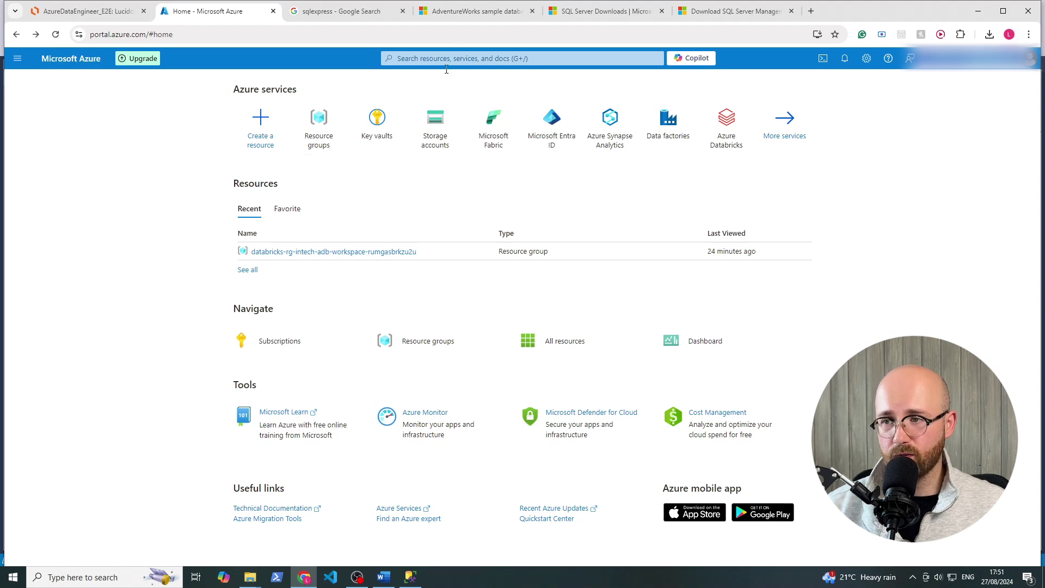
Step: Search the portal for "resource", open the Resource groups page and briefly revisit the Lucidchart architecture diagram
left_click(426, 59)
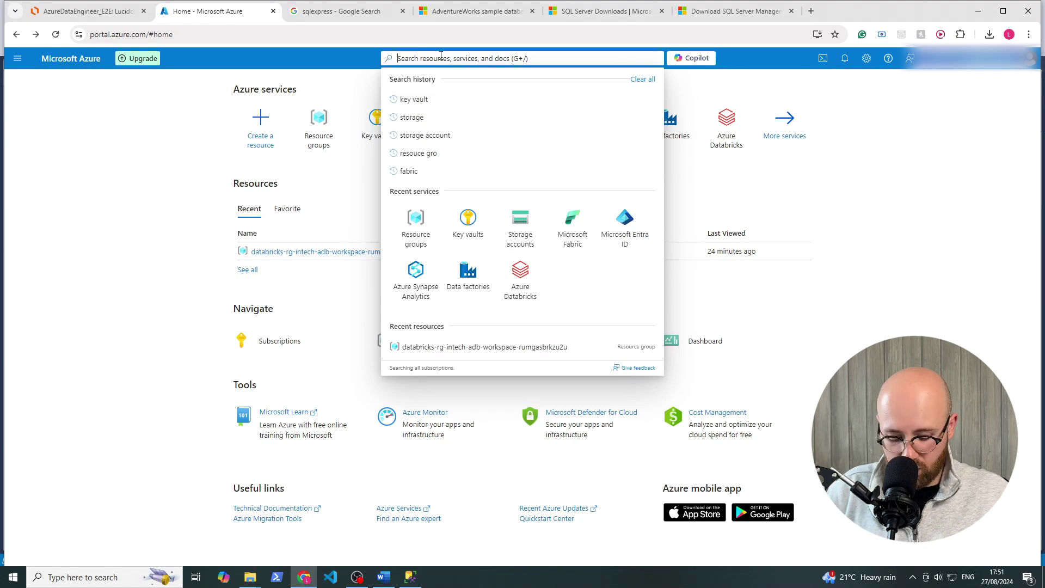
type("resource")
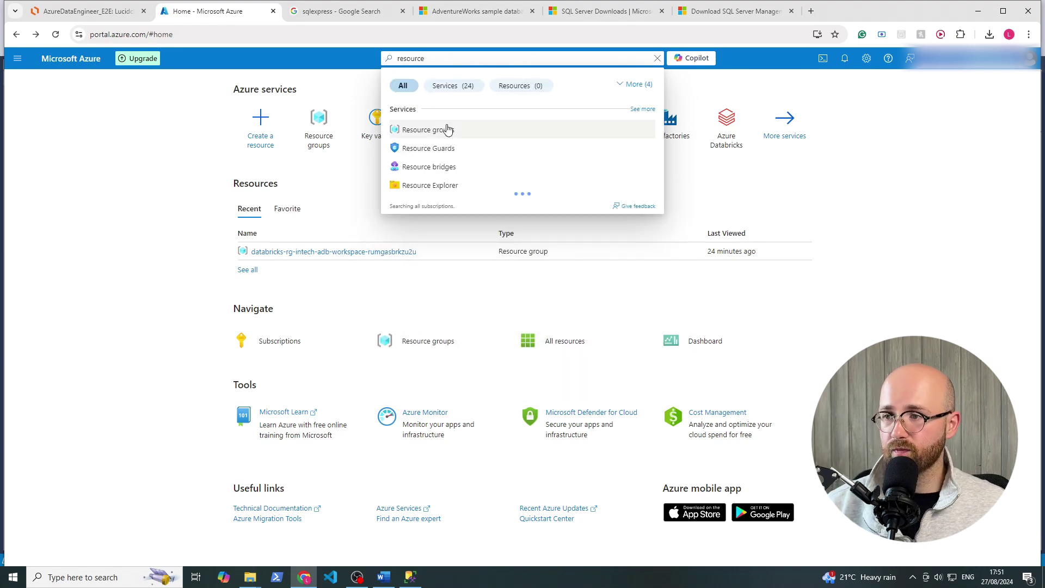
left_click(445, 130)
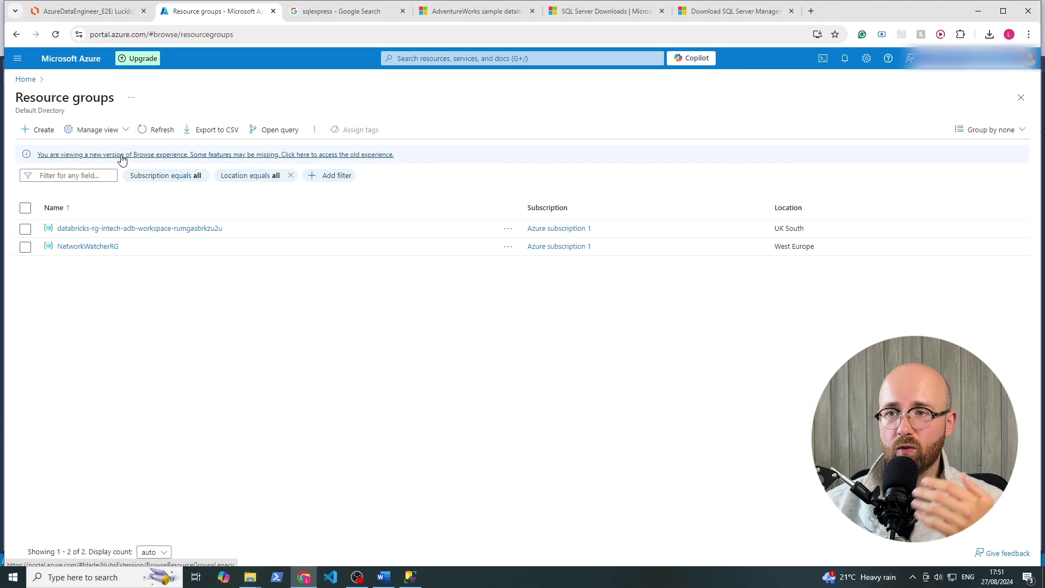
left_click(87, 11)
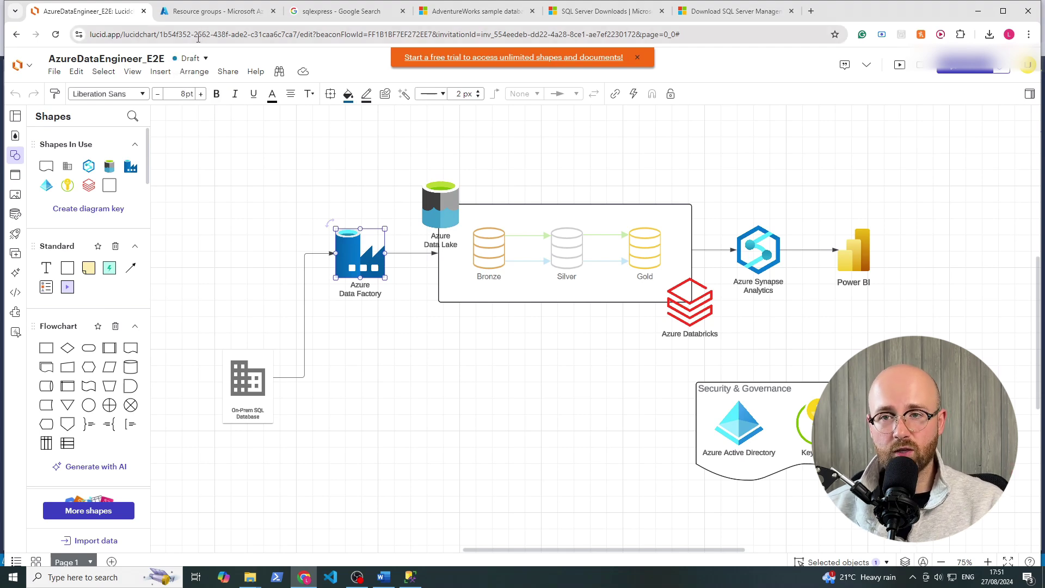
left_click(208, 11)
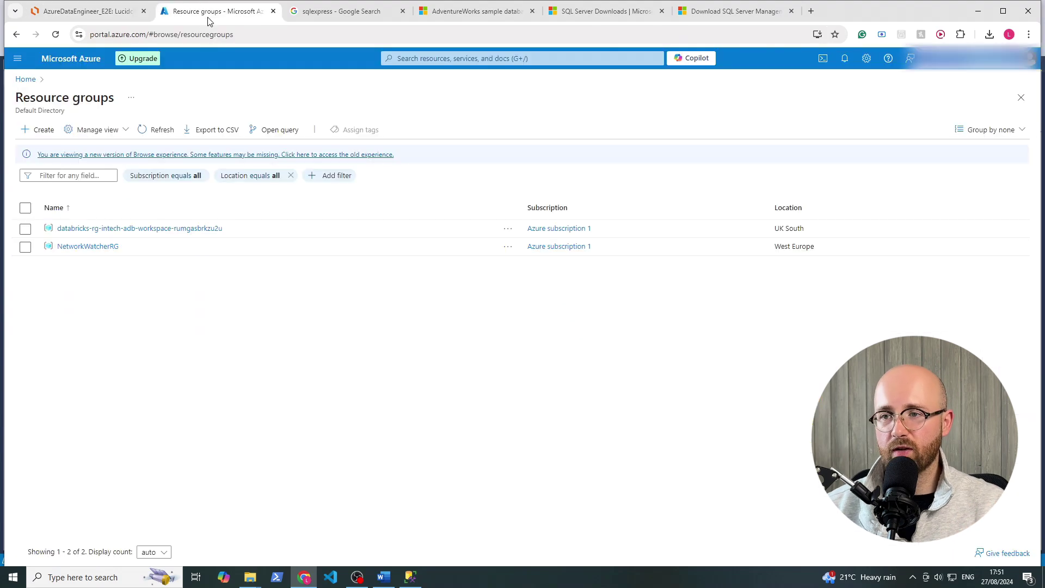
Step: Start a new resource group under Azure subscription 1 and name it intech-rg
left_click(44, 130)
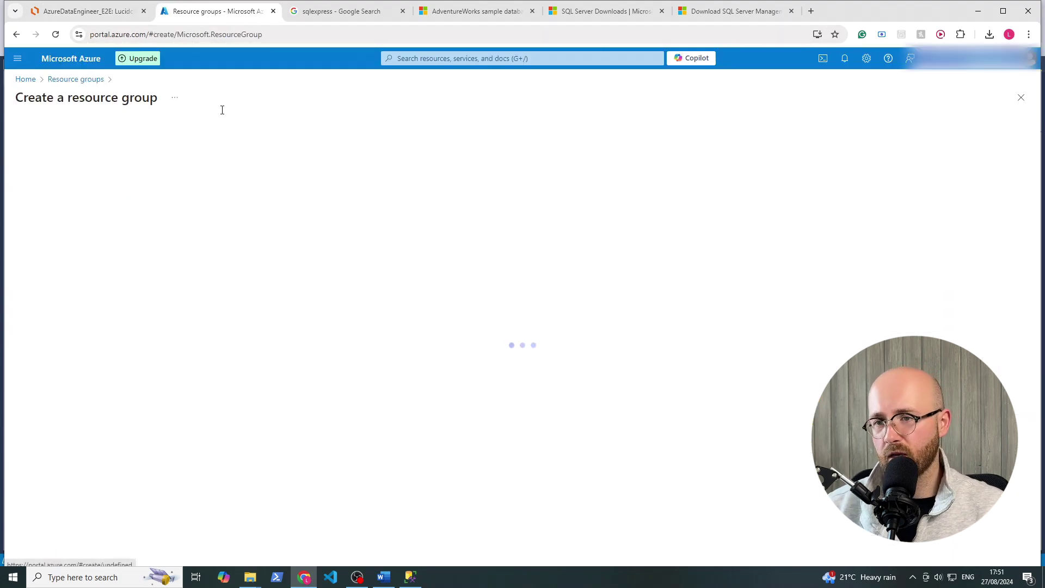
left_click(190, 216)
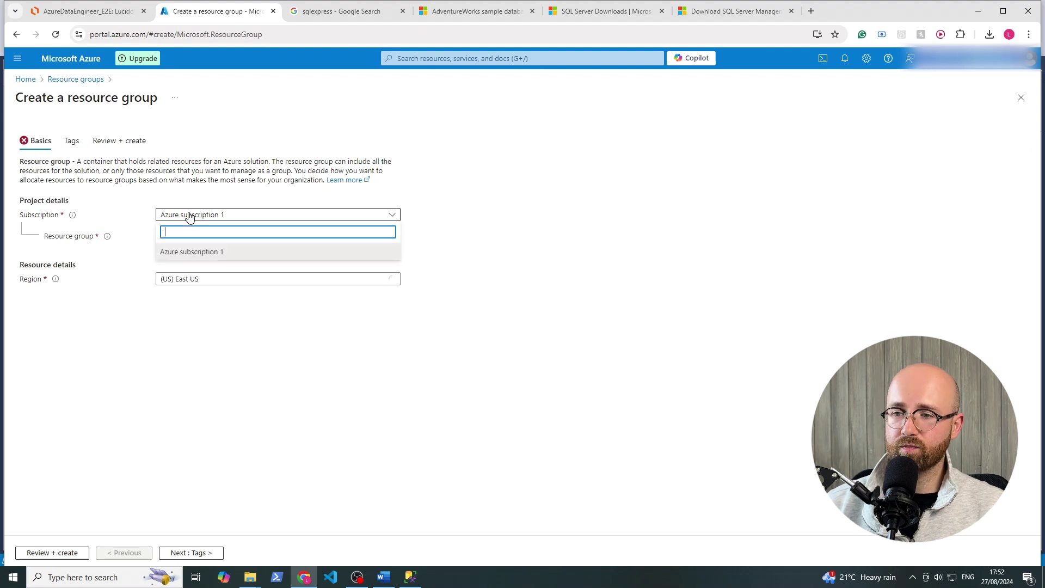
left_click(197, 251)
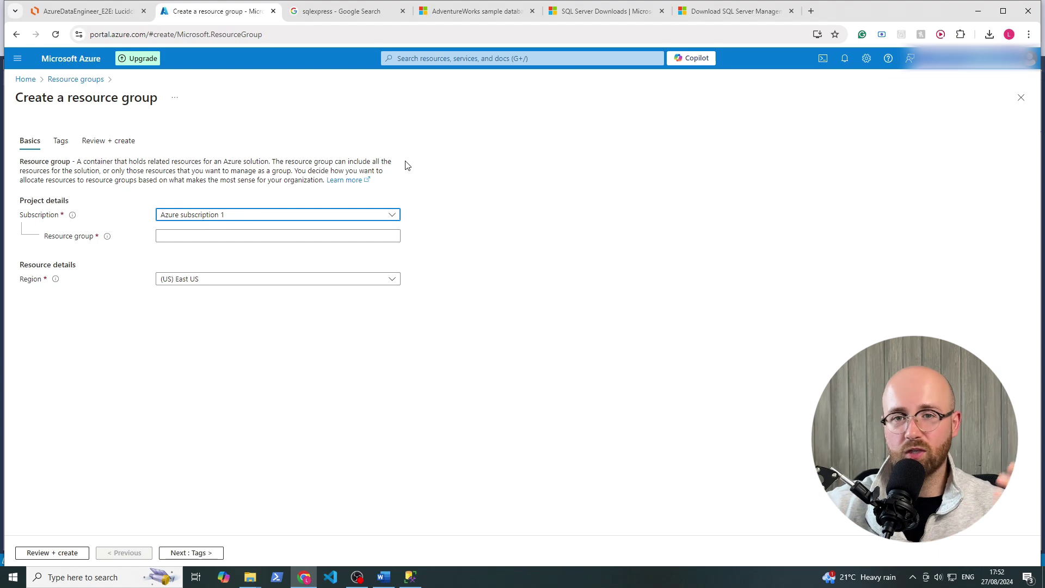
left_click(237, 241)
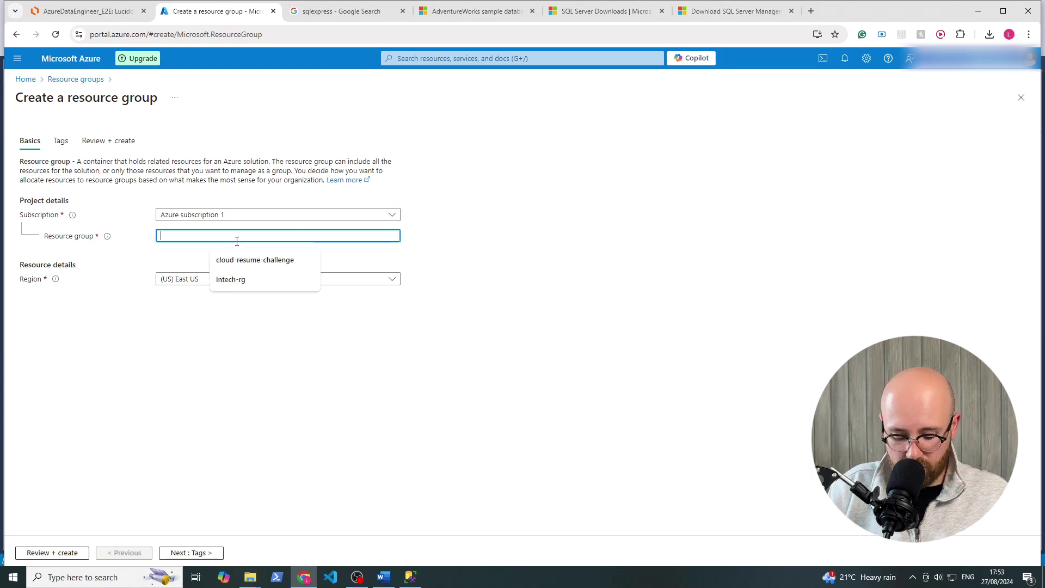
type("intech")
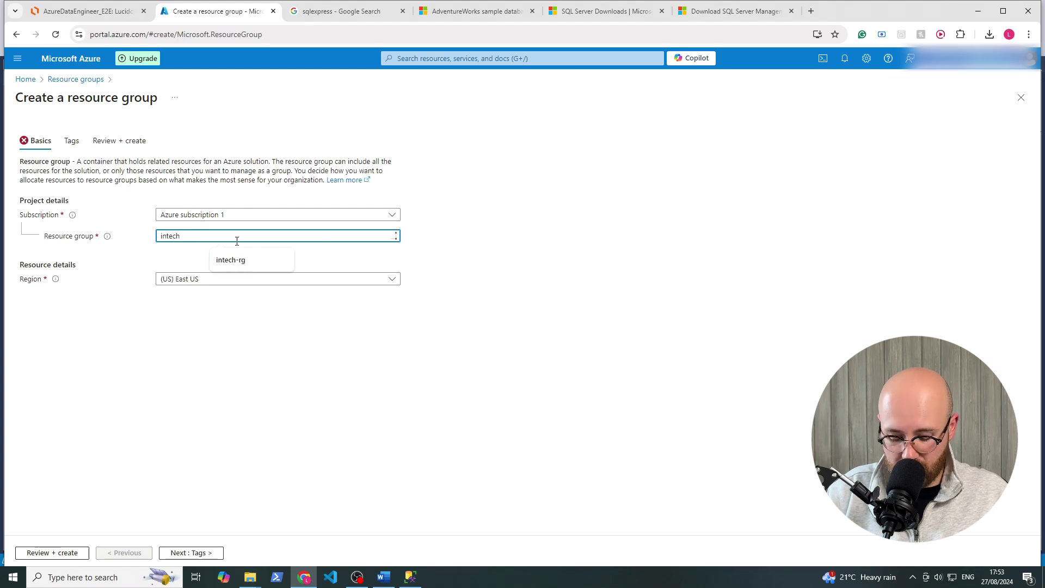
type("-rg")
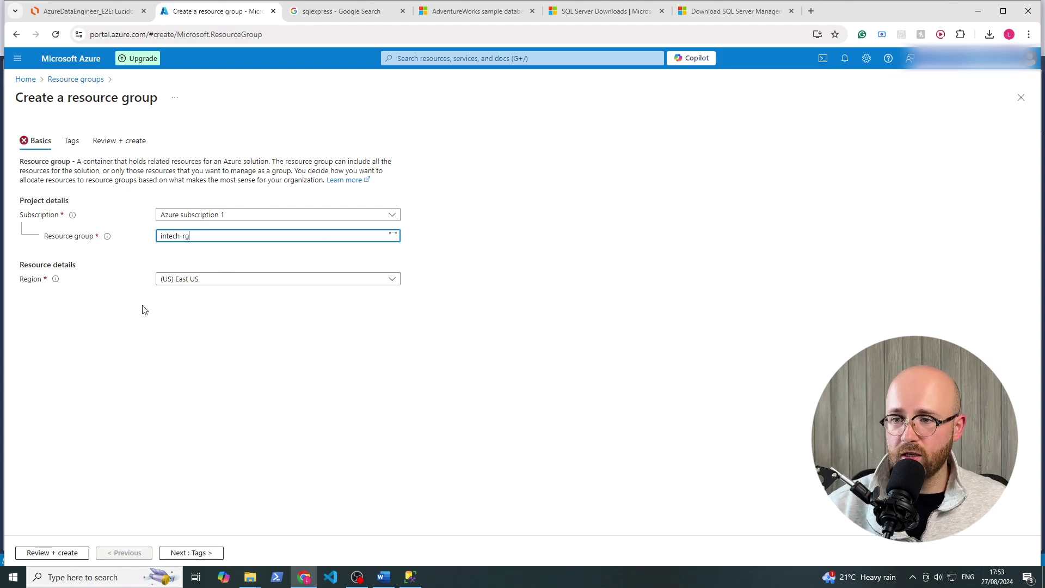
left_click(142, 308)
Step: Set the resource group's region to UK South, leave the tags empty, review the settings and create the group
left_click(191, 278)
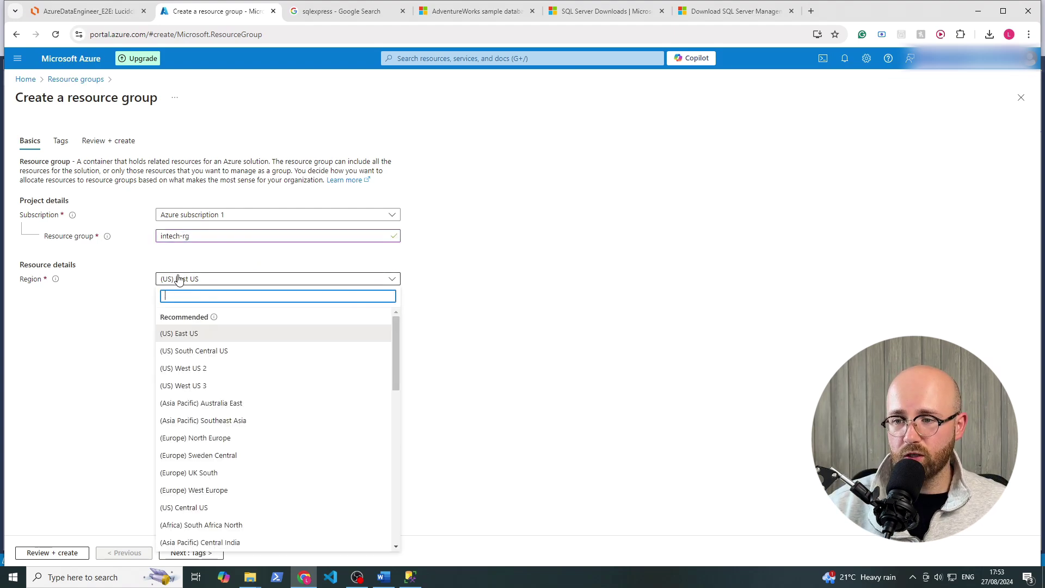
type("uk")
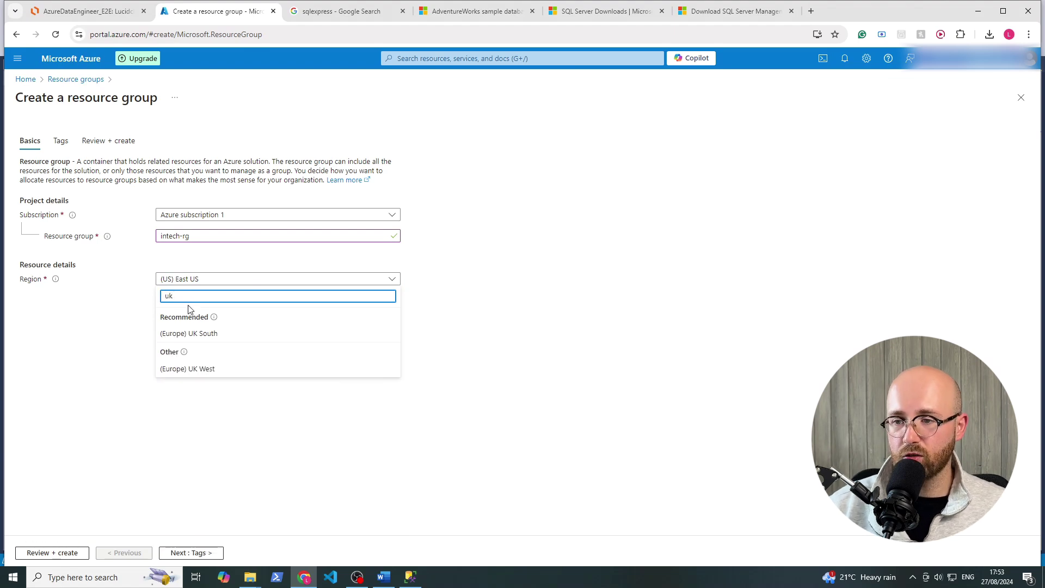
left_click(203, 336)
left_click(183, 552)
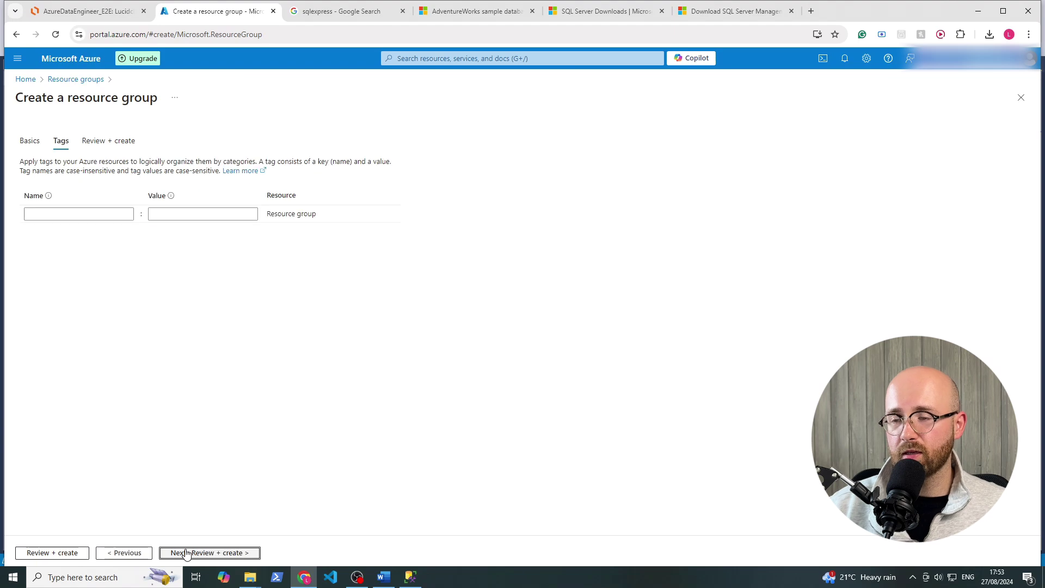
left_click(193, 553)
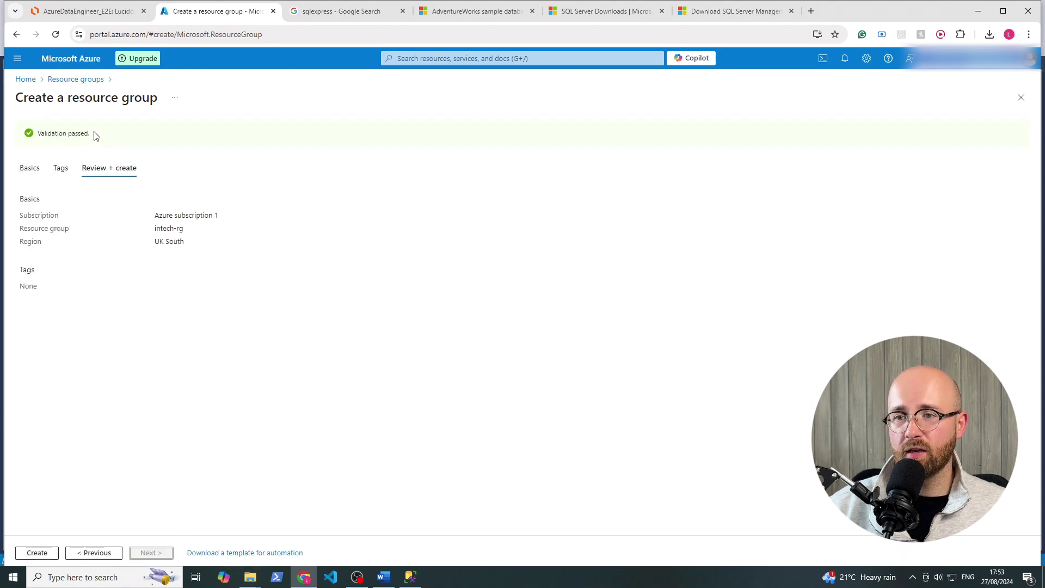
left_click_drag(93, 134, 25, 149)
left_click(151, 405)
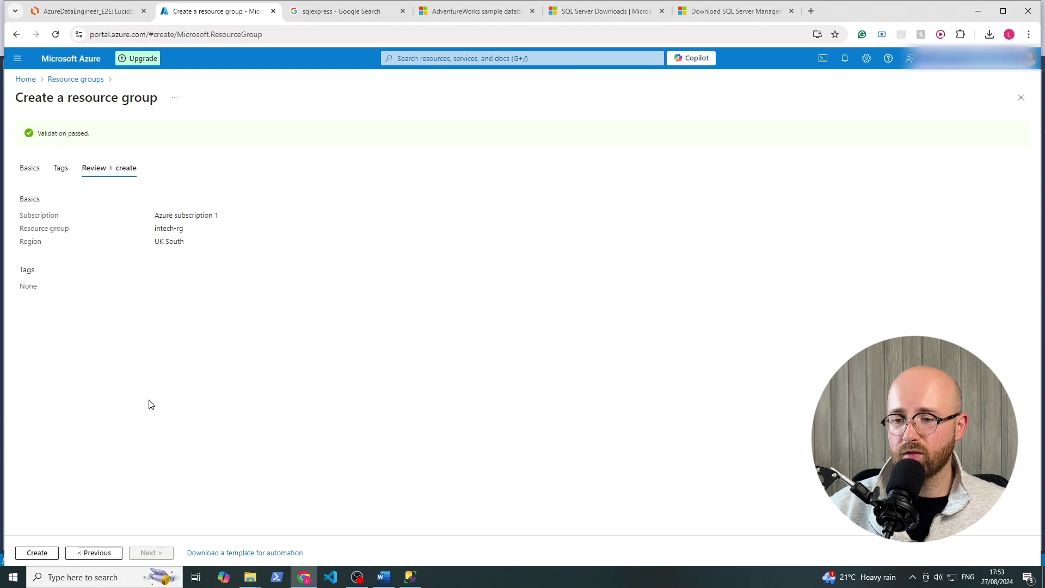
left_click(39, 554)
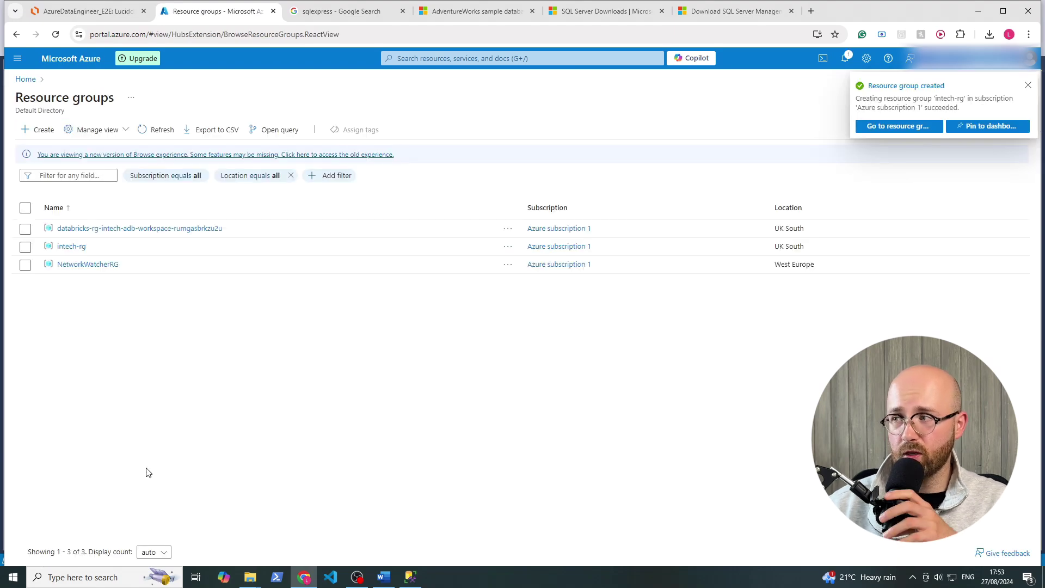
Step: Open the new intech-rg resource group and start adding a resource, limiting the Marketplace to Azure services only
left_click(889, 120)
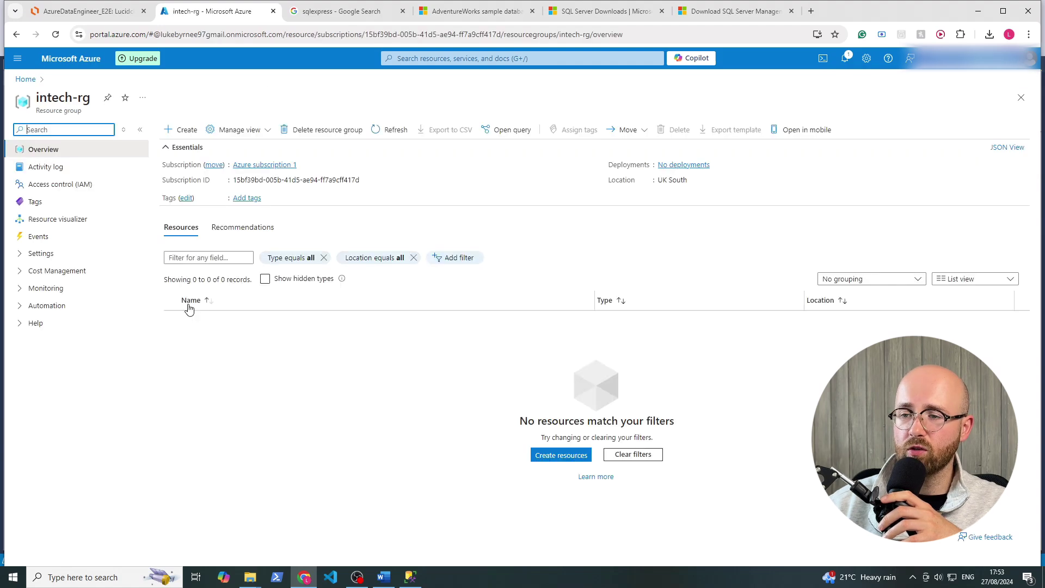
left_click(182, 133)
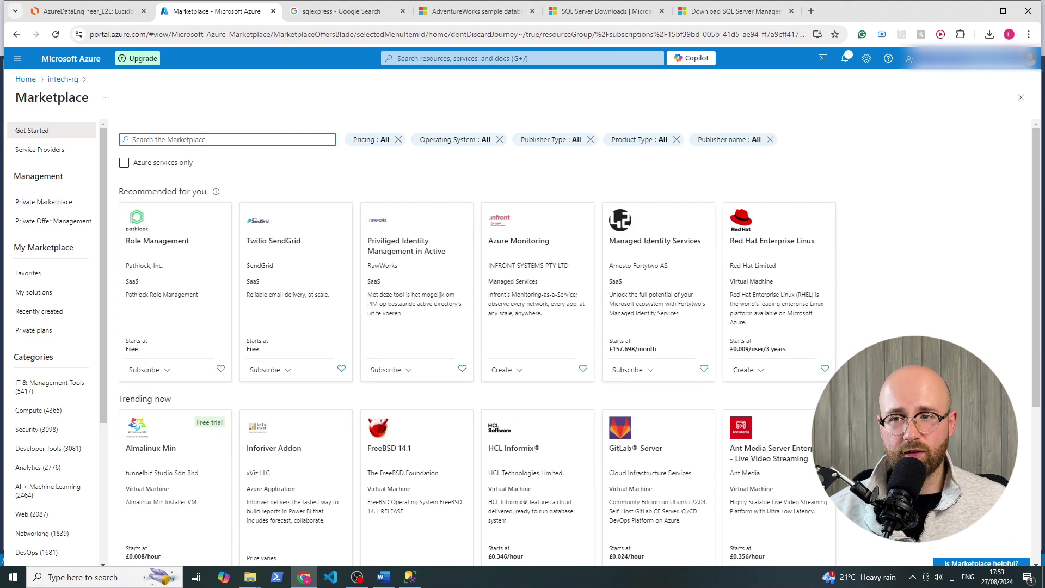
left_click_drag(14, 98, 84, 99)
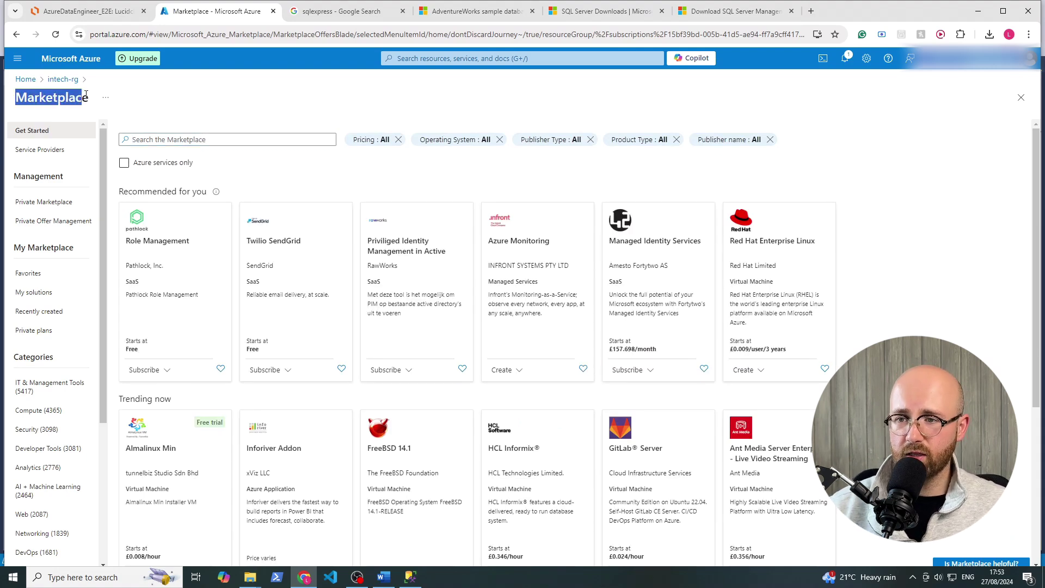
left_click(127, 164)
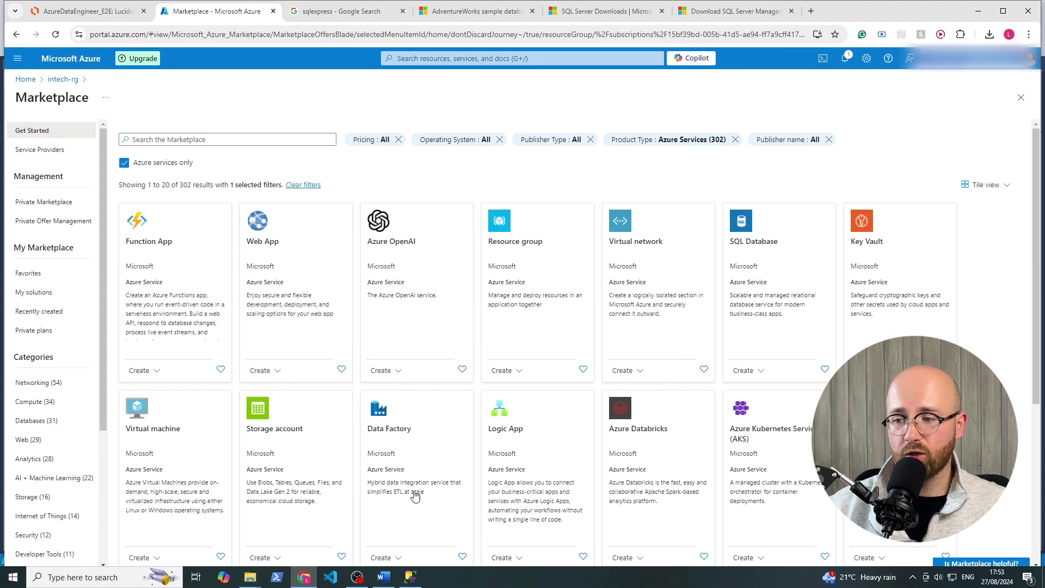
Step: Search the Marketplace for "data fac"
left_click(244, 140)
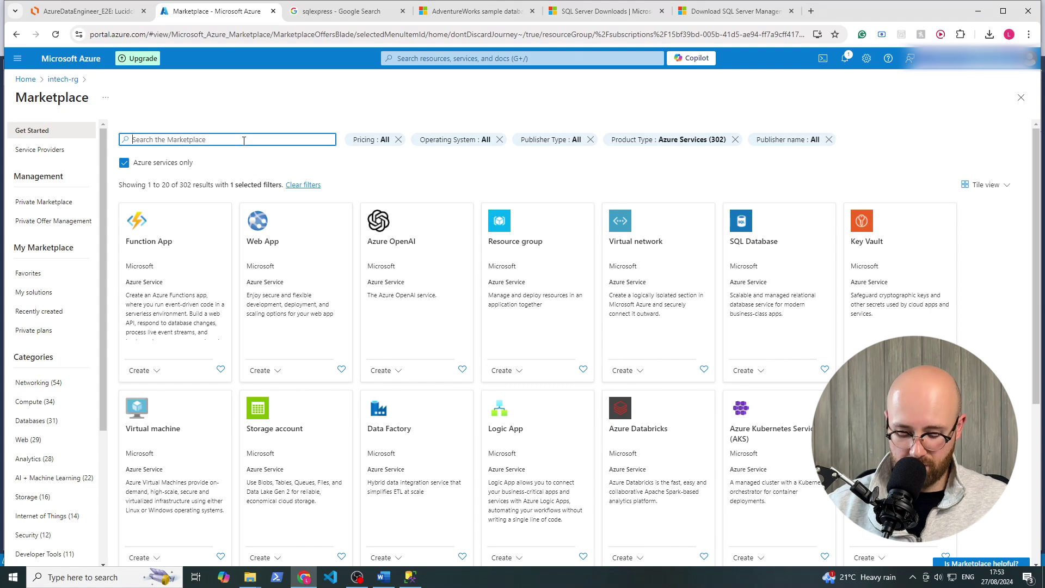
type("d")
type("ata fun")
key("BackSpace")
key("BackSpace")
type("a")
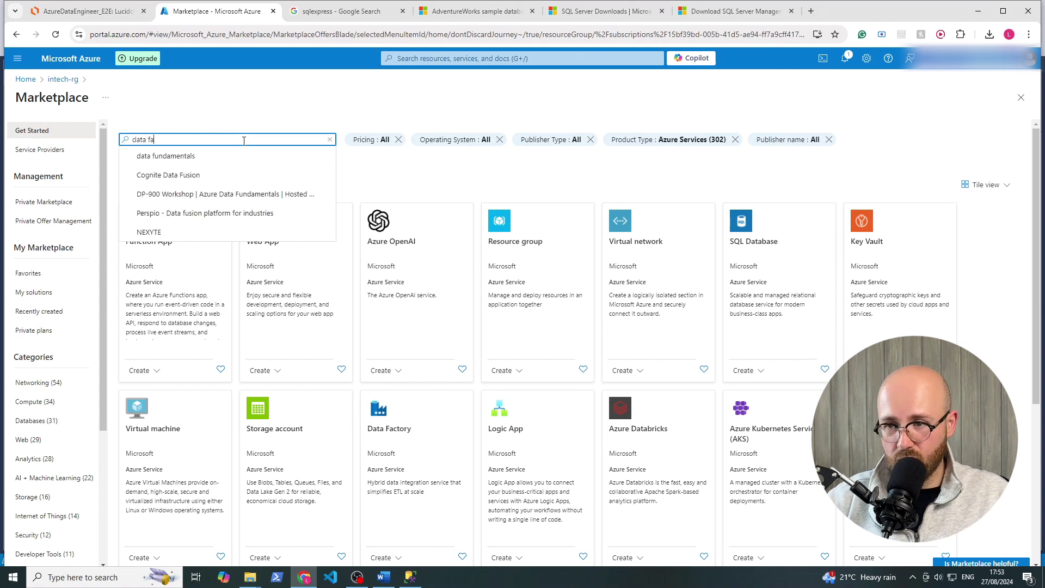
type("c")
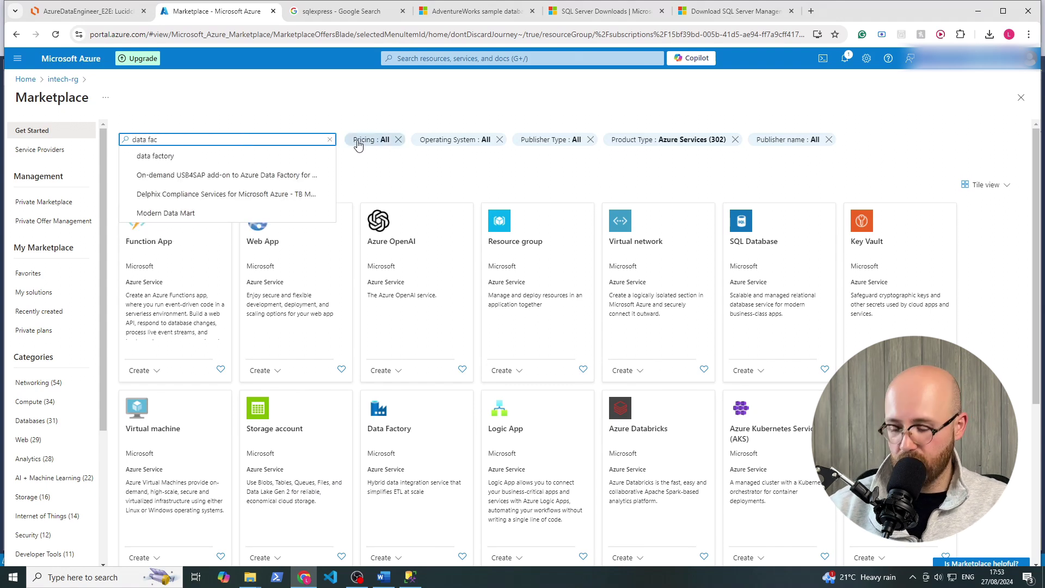
key("Return")
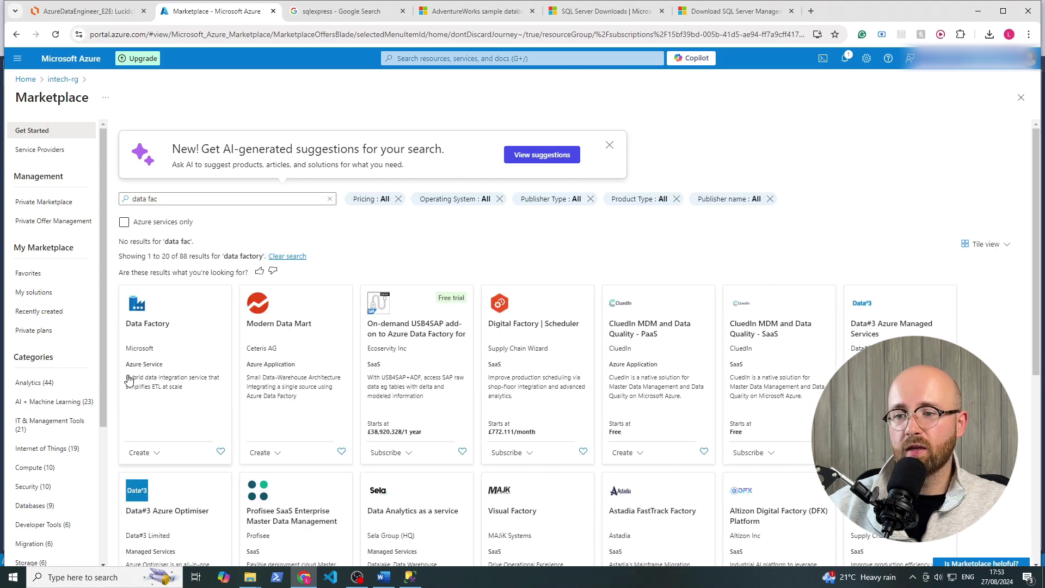
Step: Start creating a Microsoft Data Factory in intech-rg, name it intech-df and set its region to UK South
left_click(151, 452)
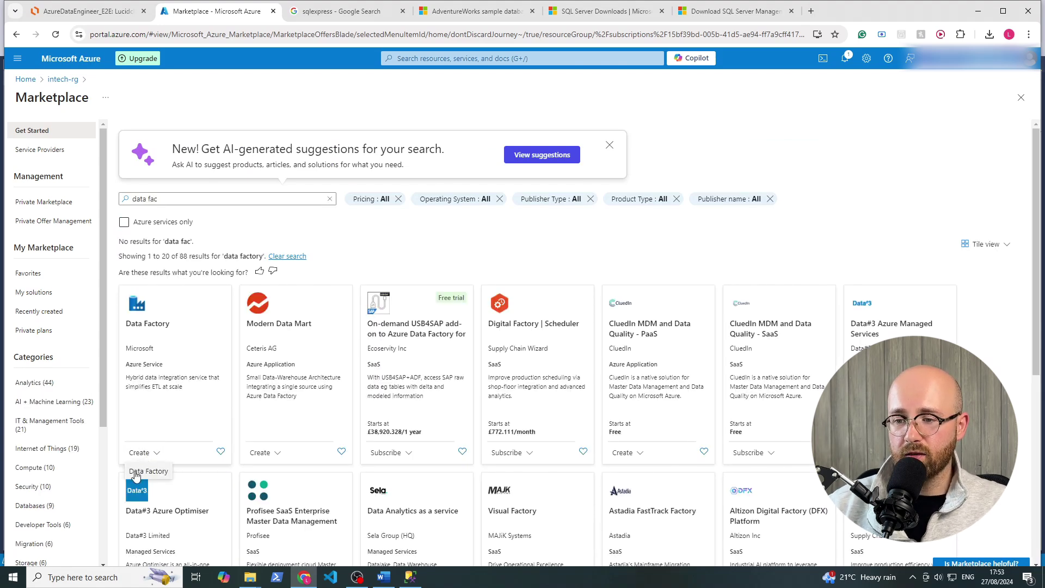
left_click(150, 472)
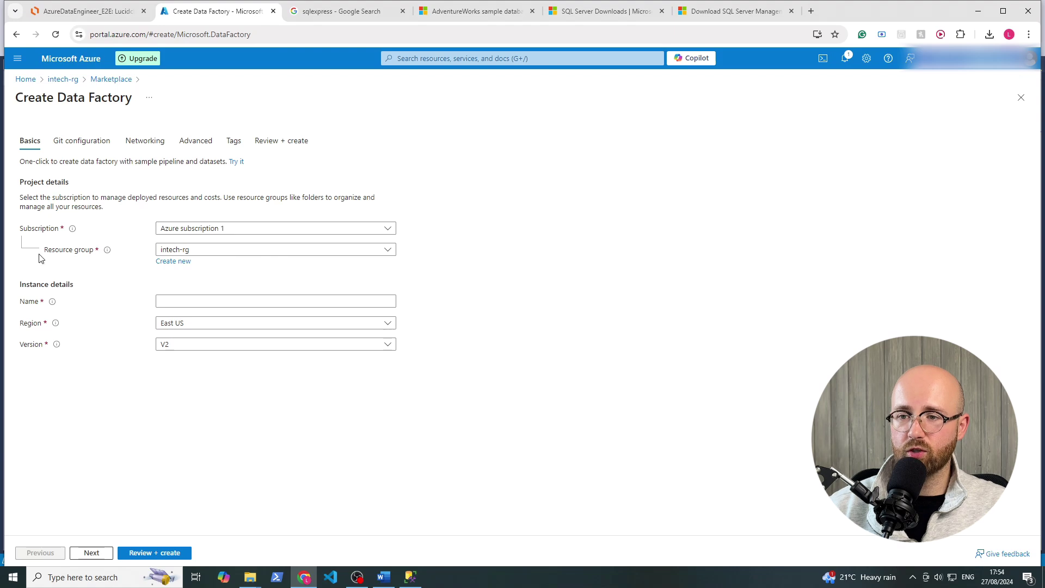
left_click(196, 303)
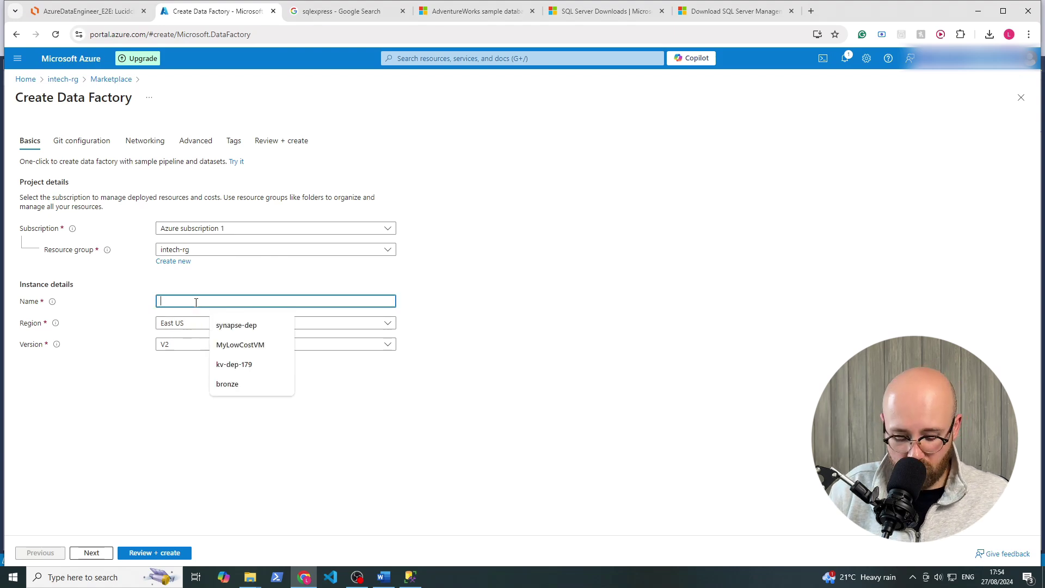
type("iunte")
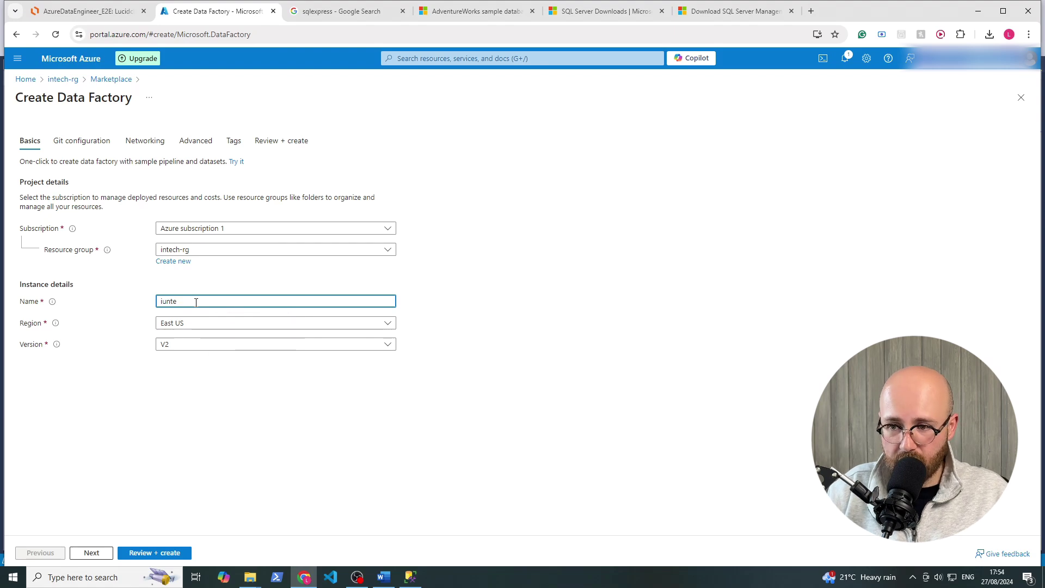
type("ctech-df")
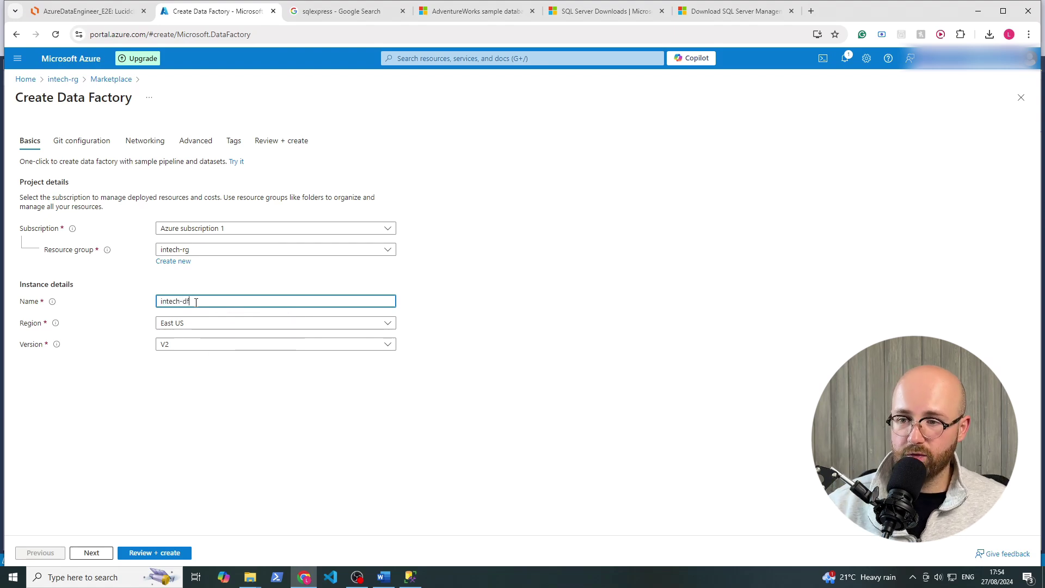
left_click(189, 325)
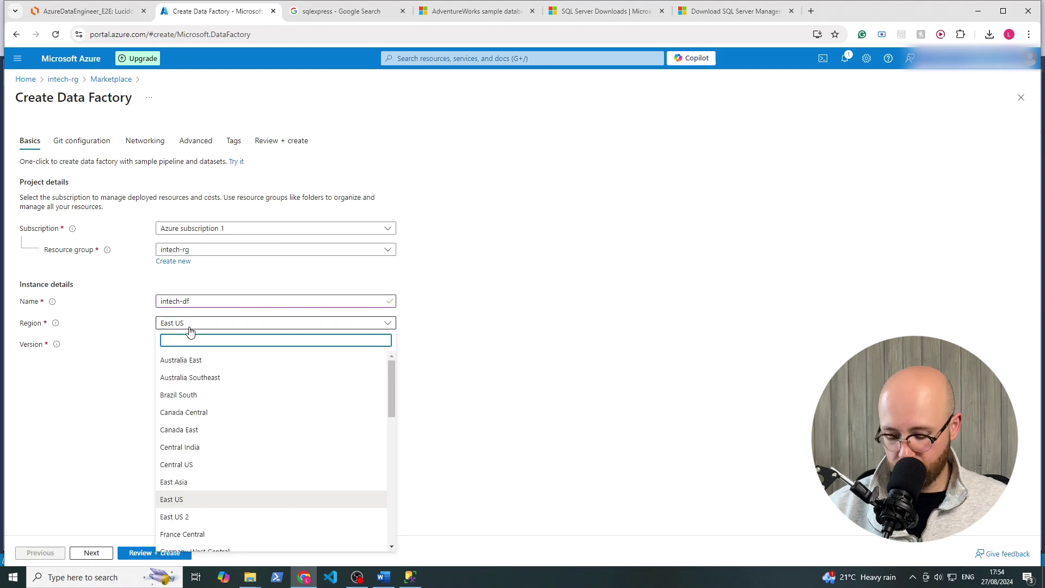
type("uk")
left_click(192, 362)
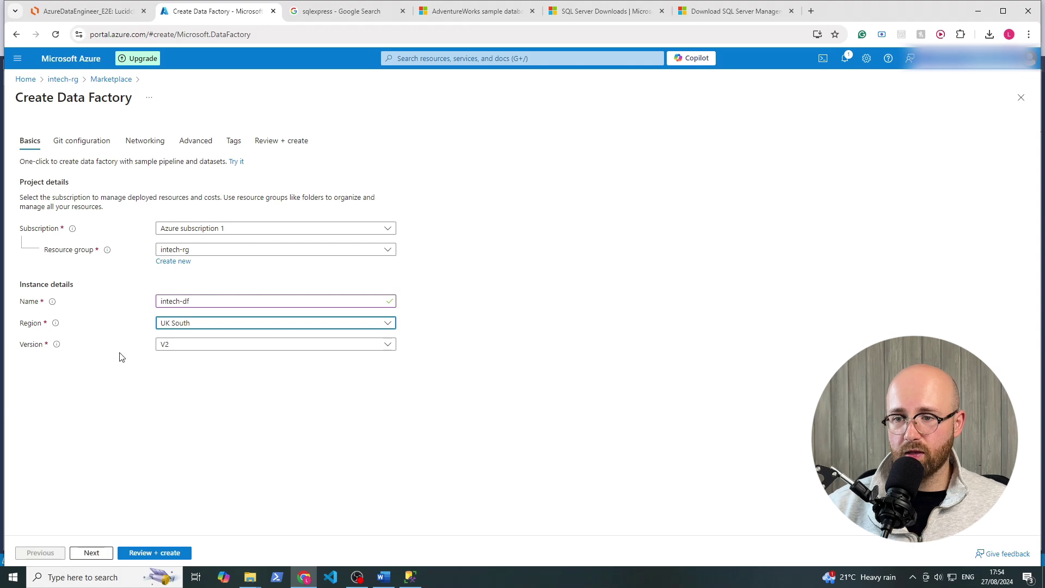
Step: Keep the default Git, networking, encryption and tag settings, create the data factory and open the deployed resource
left_click(97, 554)
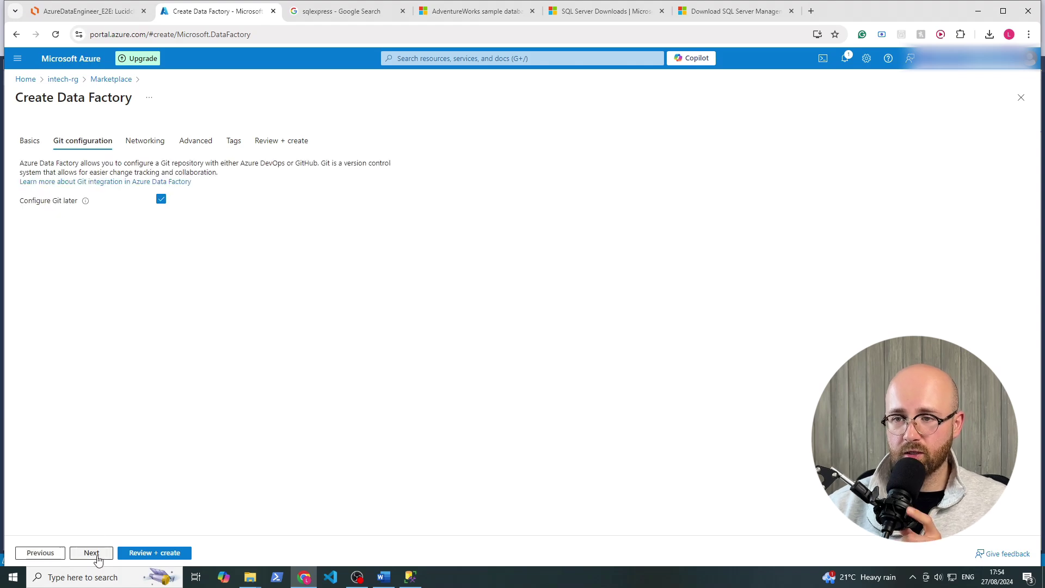
left_click(92, 553)
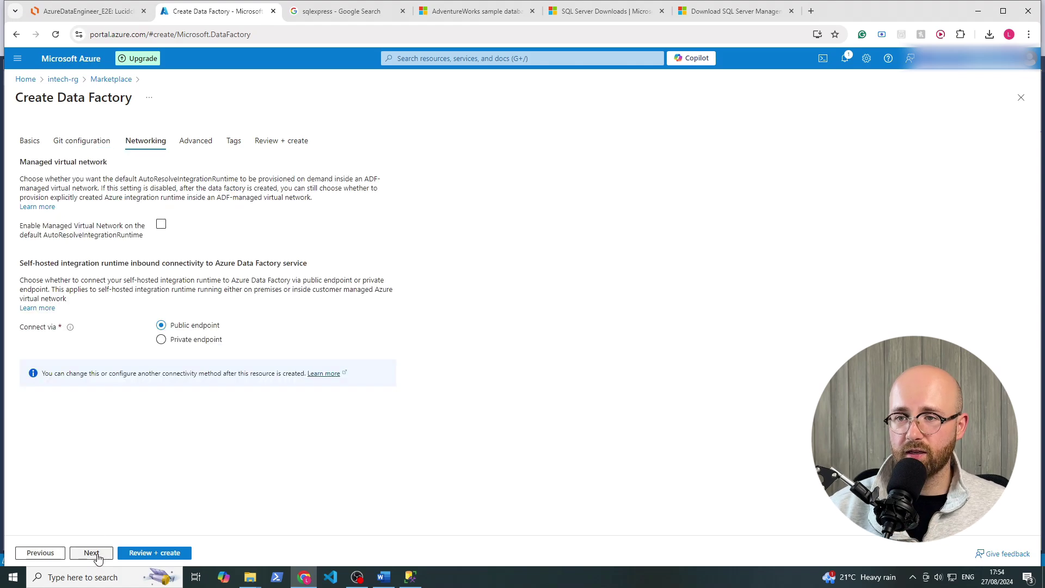
left_click(96, 555)
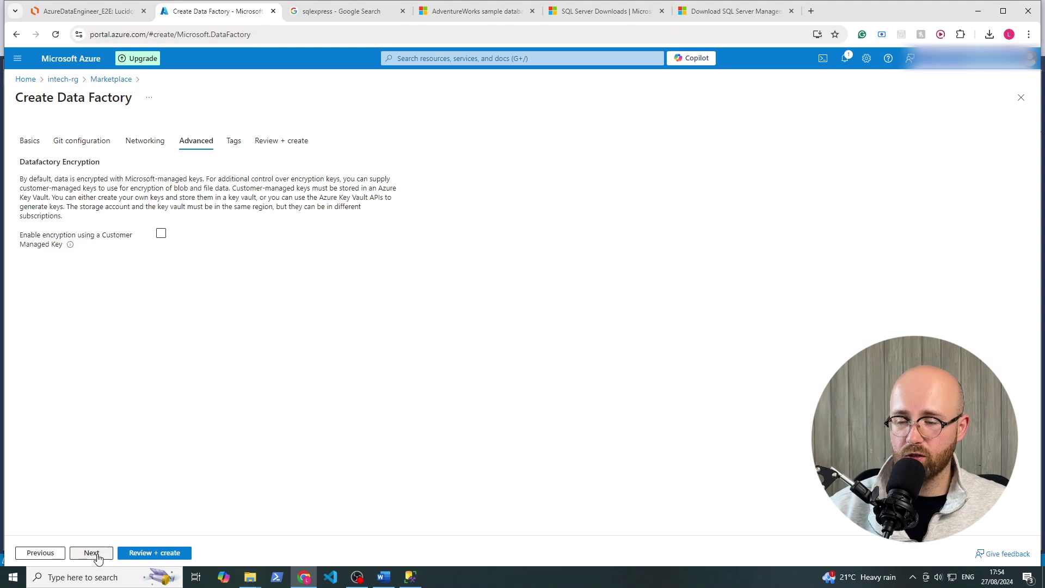
left_click(96, 555)
left_click(94, 554)
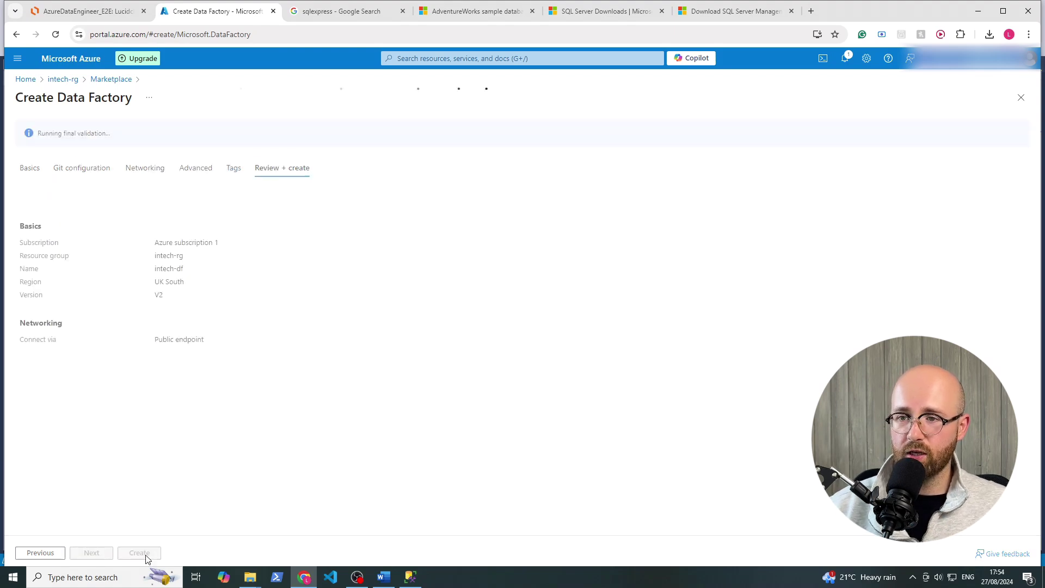
left_click(147, 555)
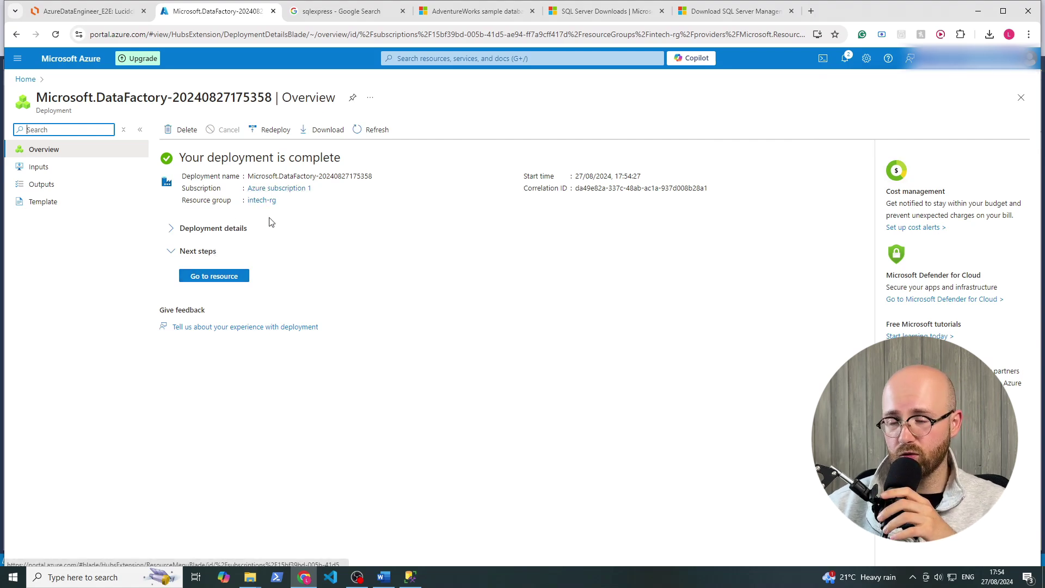
left_click(204, 281)
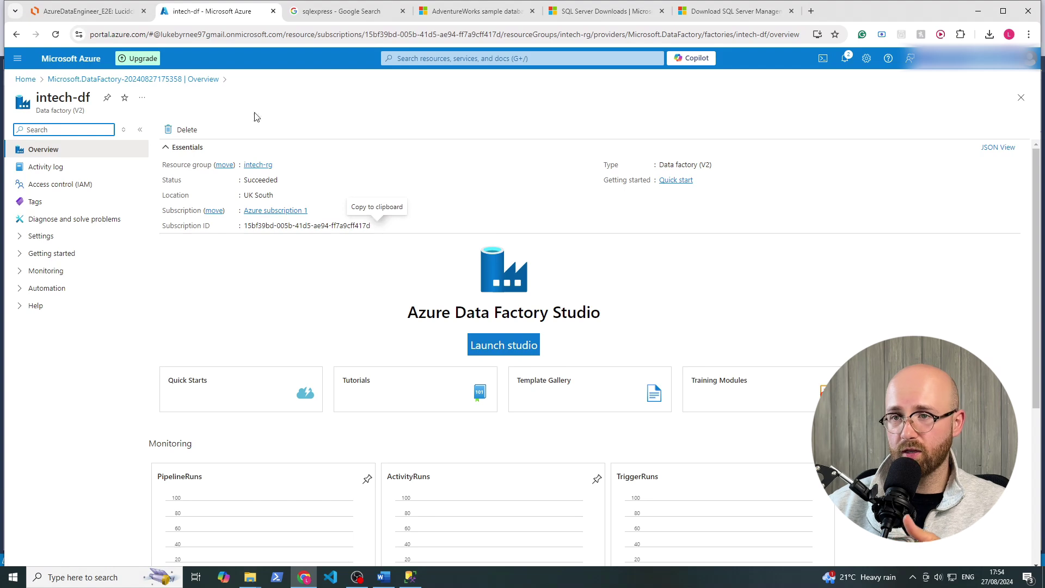
Step: Review the Azure Data Factory and Azure Data Lake parts of the Lucidchart architecture diagram, then return to the Azure portal
left_click(121, 21)
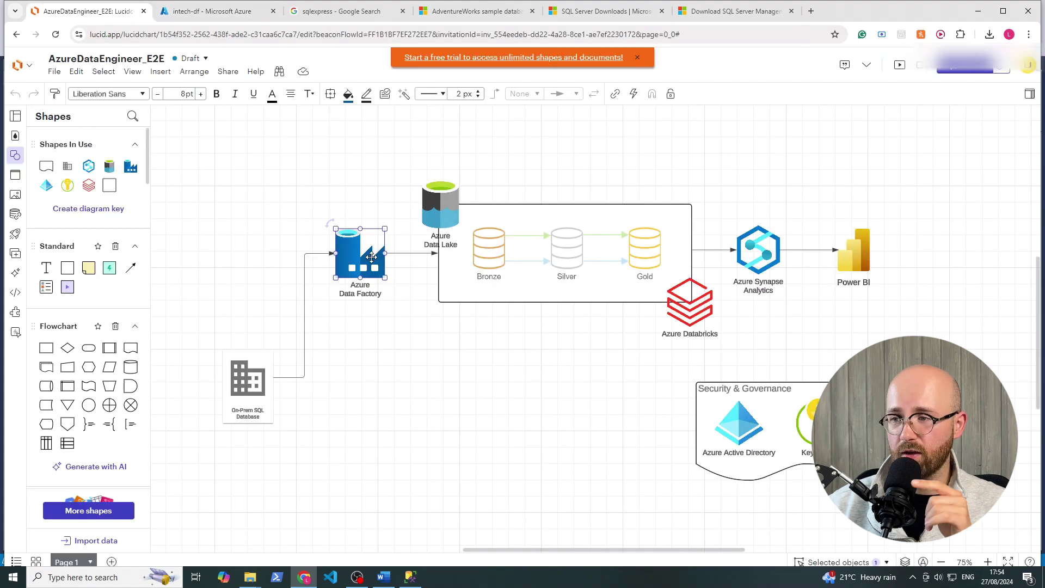
left_click(436, 198)
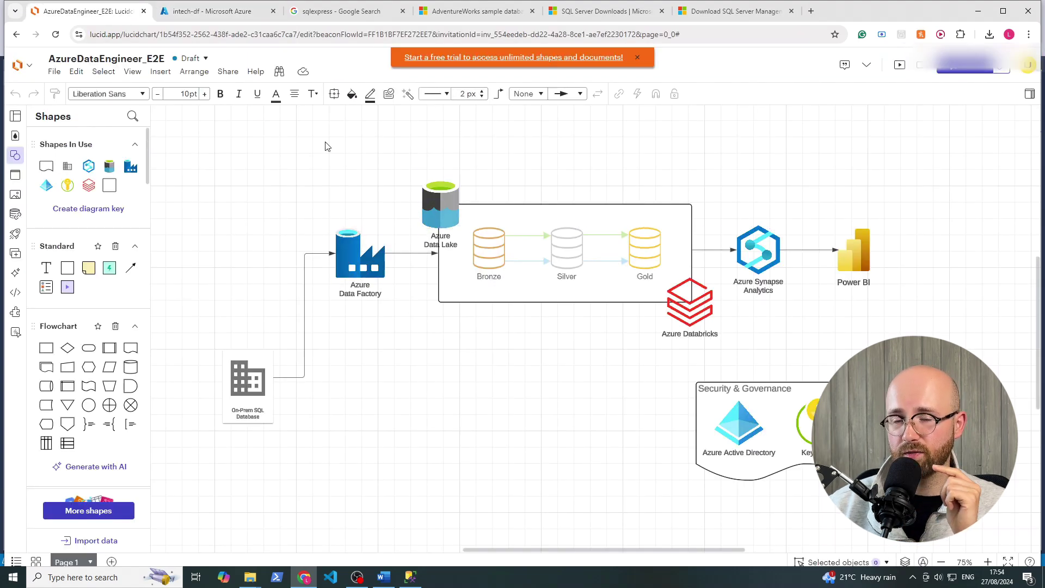
left_click(210, 16)
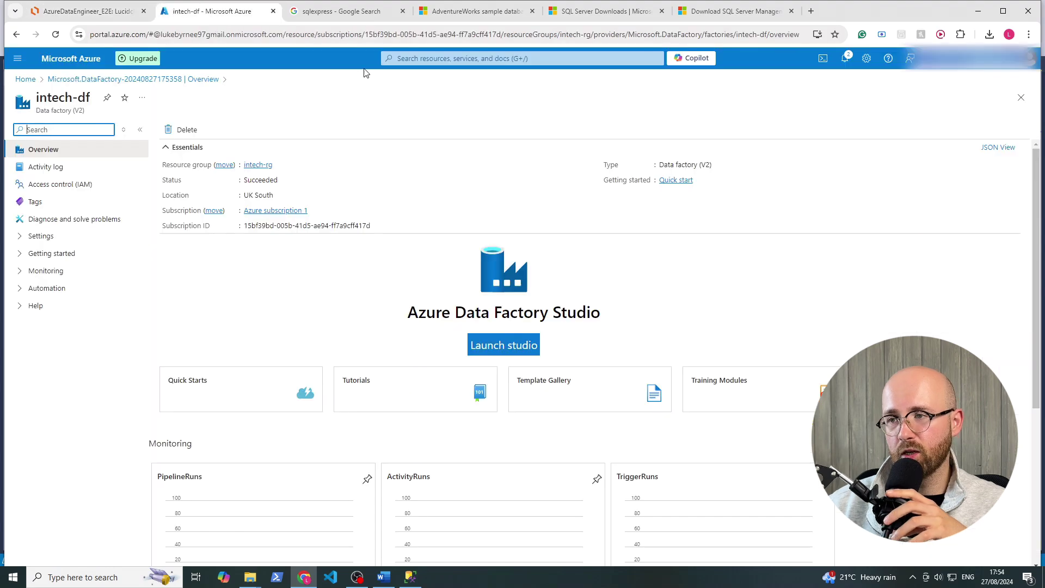
Step: Search the portal for "data lake" and open the Storage accounts service
left_click(404, 58)
type("data lake")
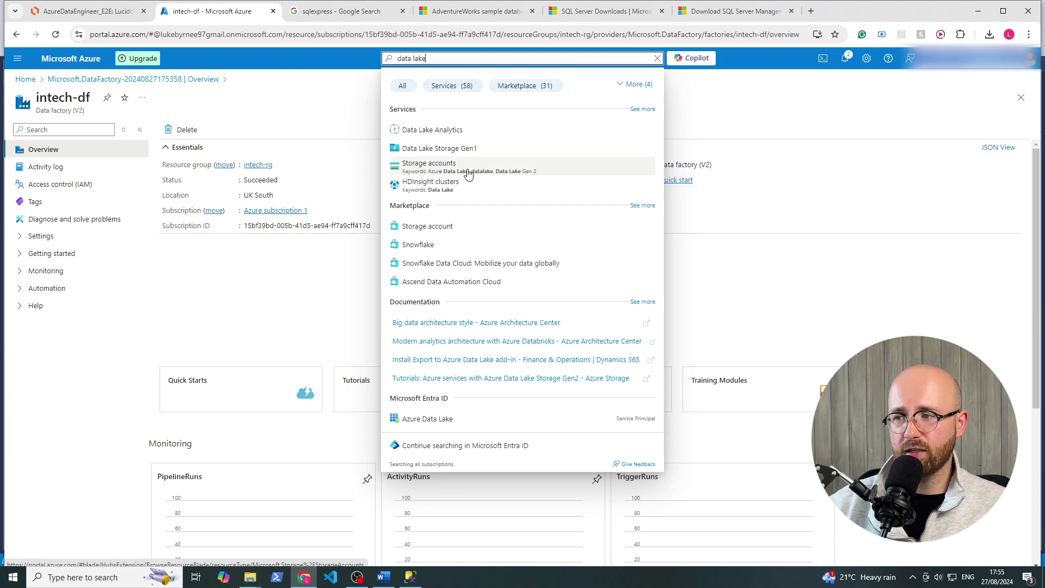
left_click(501, 169)
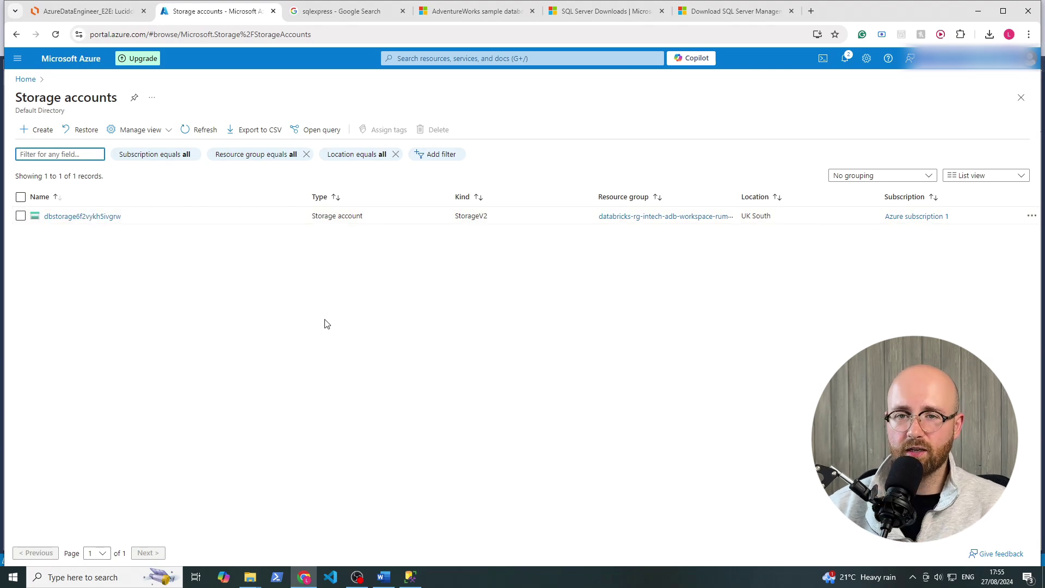
Step: Search Google for "data lake" in a new browser tab and examine the featured definition
left_click(811, 15)
type("data lak")
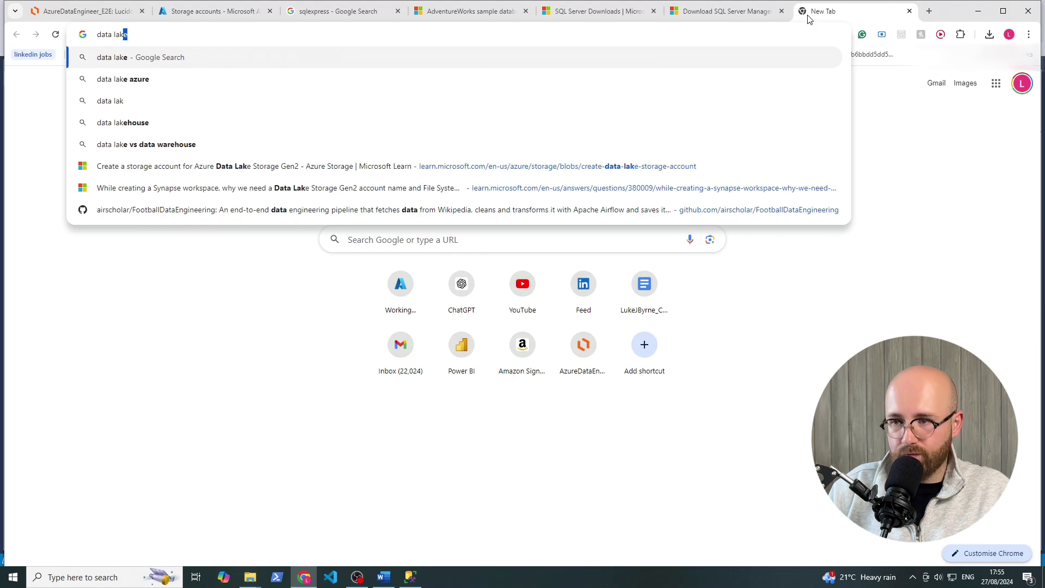
key("Return")
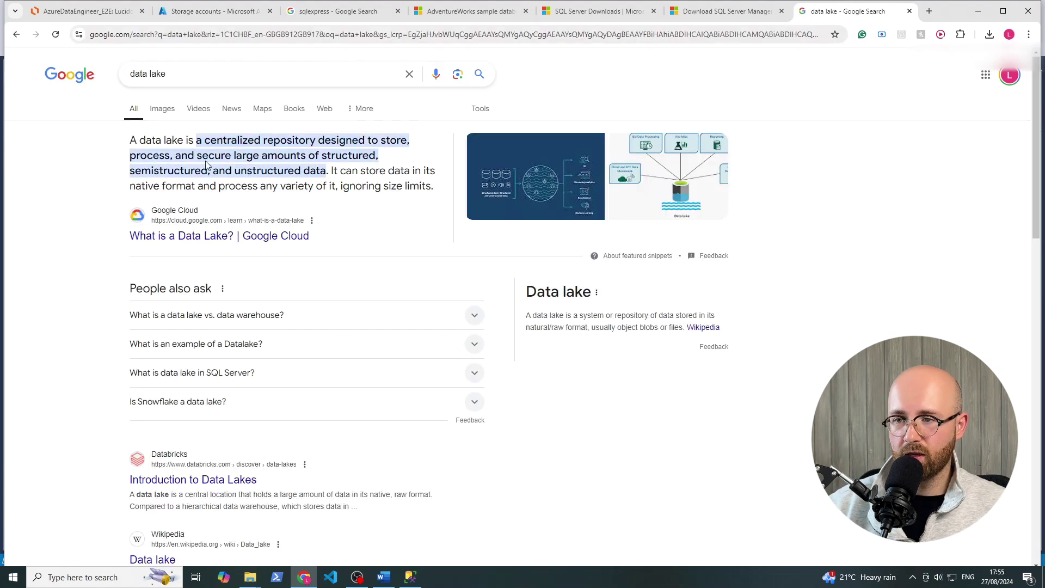
left_click_drag(277, 140, 360, 138)
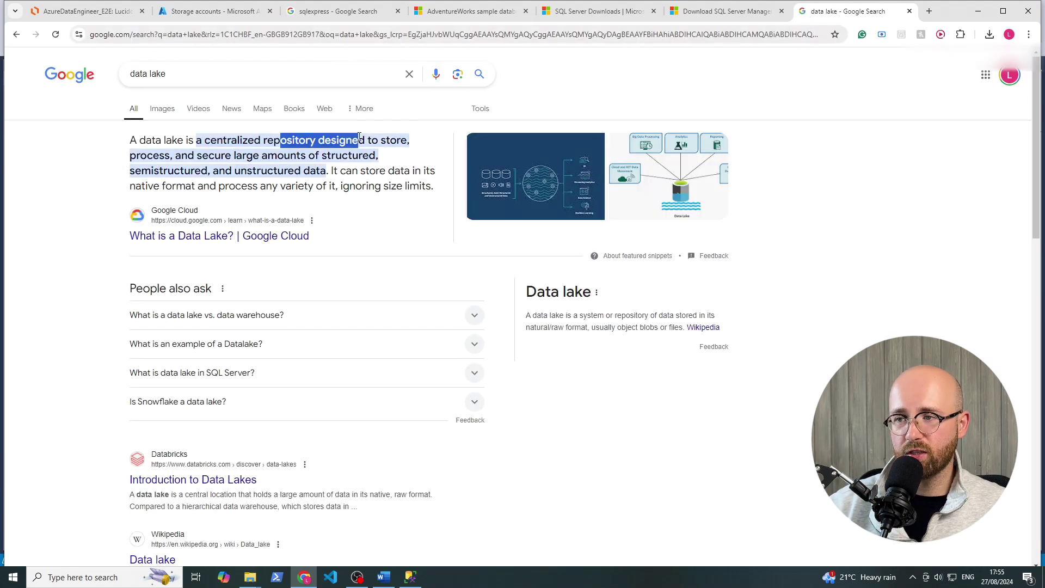
Step: Finish reading the data lake definition, return to the Azure portal and start creating a storage account
left_click(180, 167)
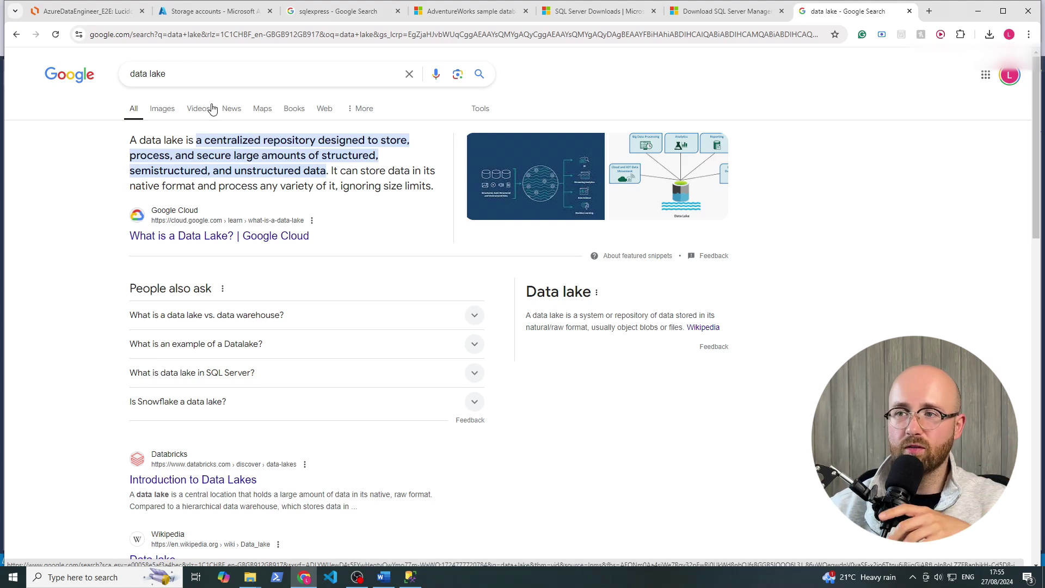
left_click(242, 20)
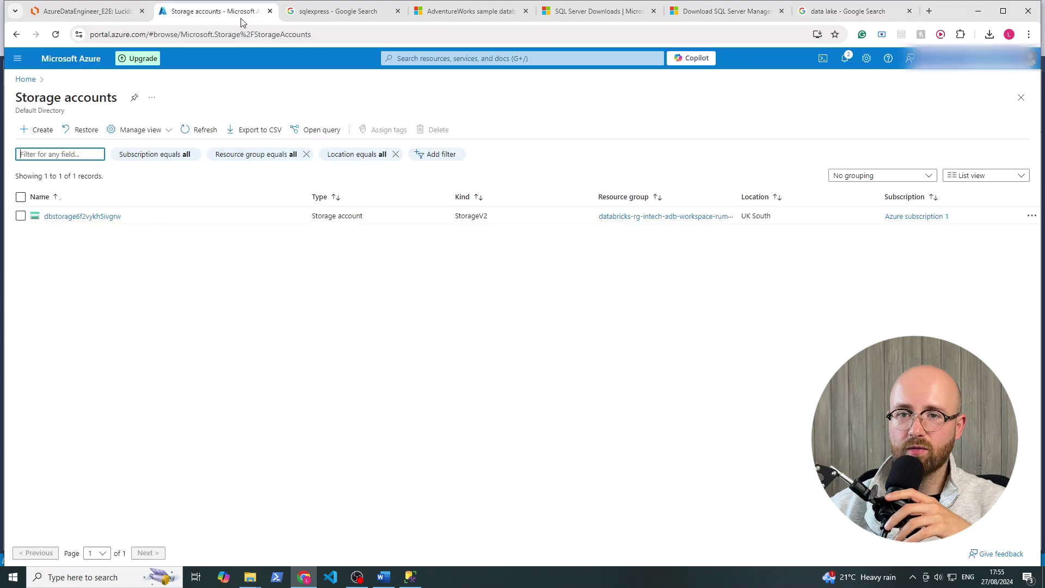
left_click(41, 130)
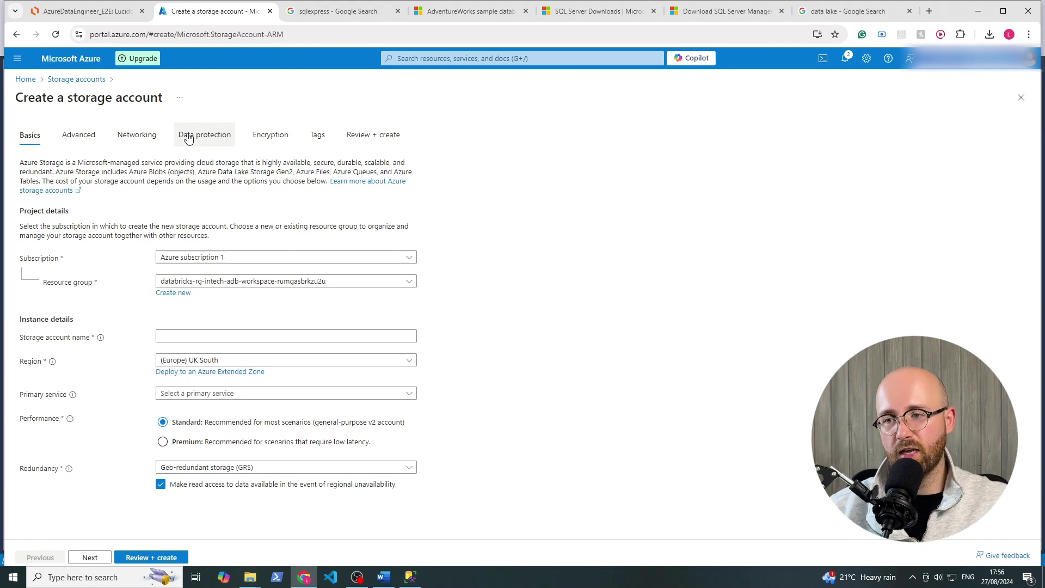
Step: Search Google for "azure storage account", examine the answer to "What is a storage account in Azure?" and return to the Azure portal
left_click(838, 18)
left_click_drag(298, 73, 46, 68)
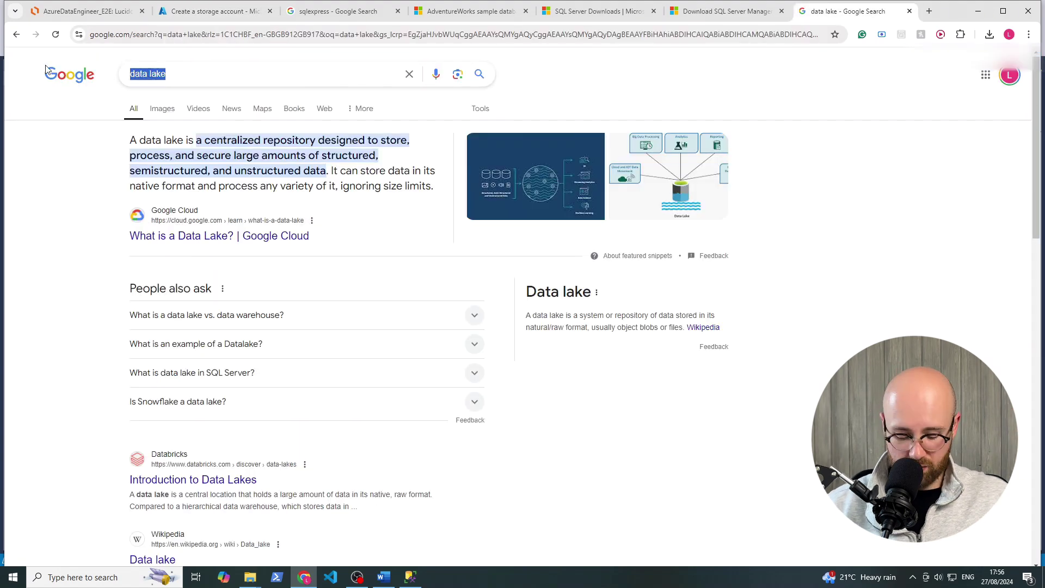
type("azure s")
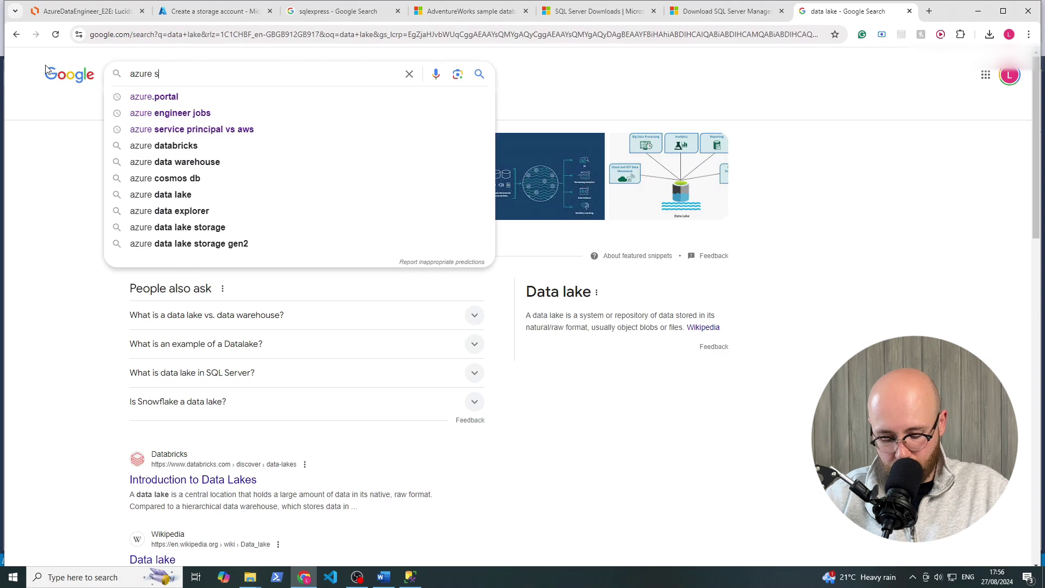
type("torage account")
key("Return")
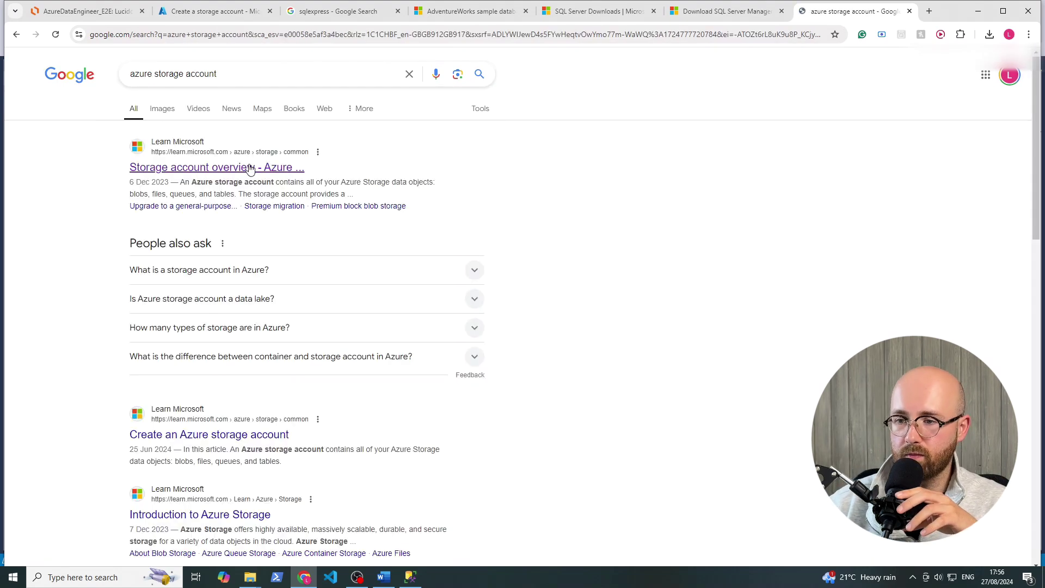
left_click(236, 270)
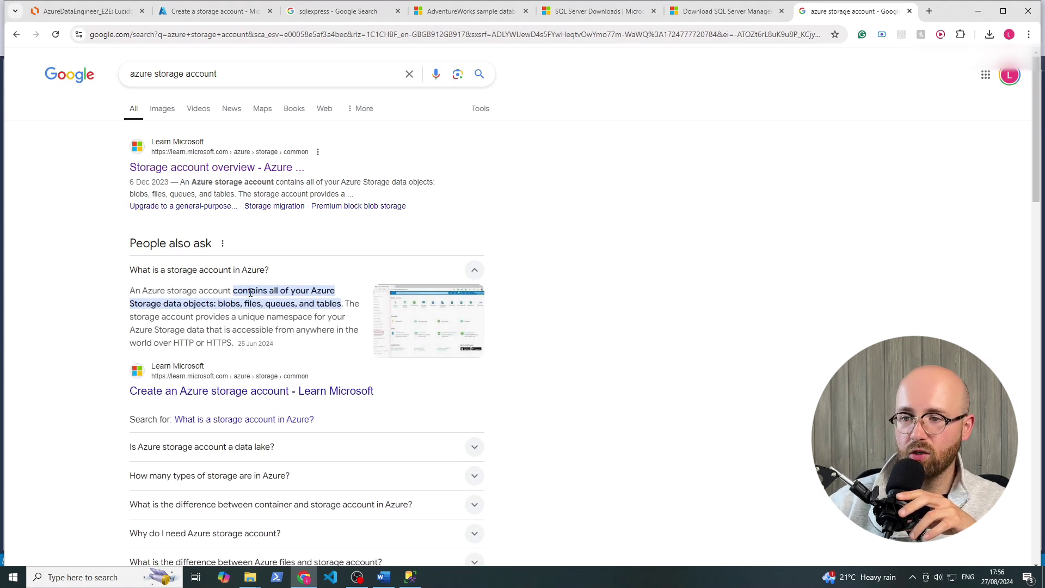
mouse_move(251, 292)
left_mouse_down()
mouse_move(310, 303)
mouse_move(188, 317)
mouse_move(254, 304)
left_mouse_up()
left_click(255, 304)
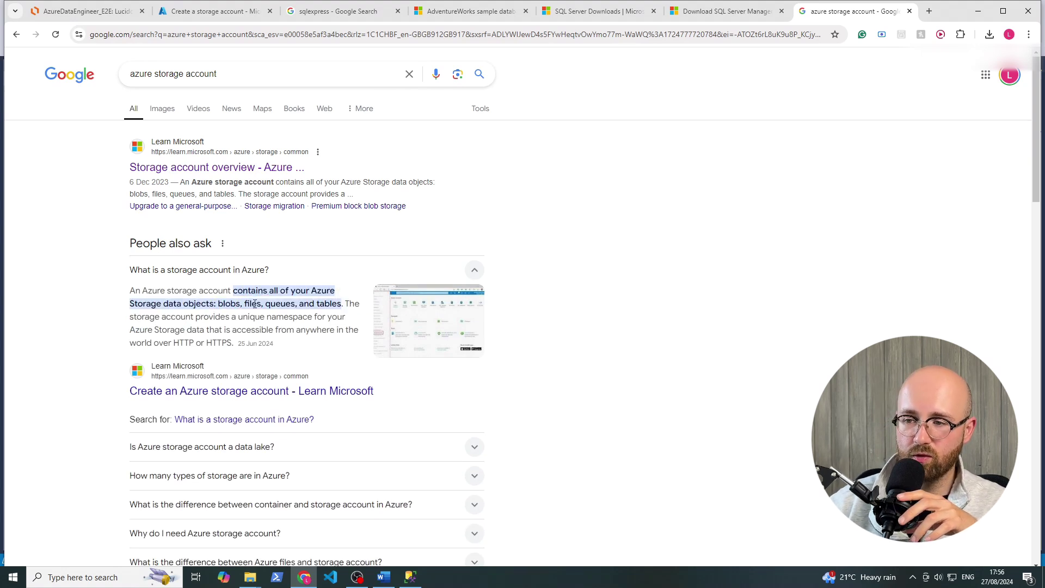
left_click(223, 12)
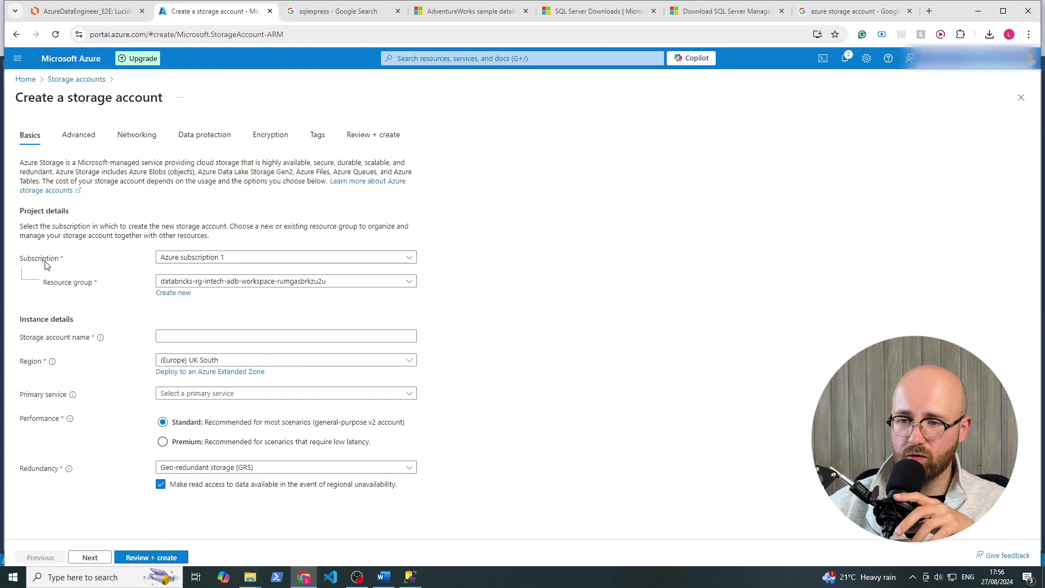
Step: Assign the storage account to the intech-rg resource group, name it intechsg and continue to the advanced settings
left_click(200, 282)
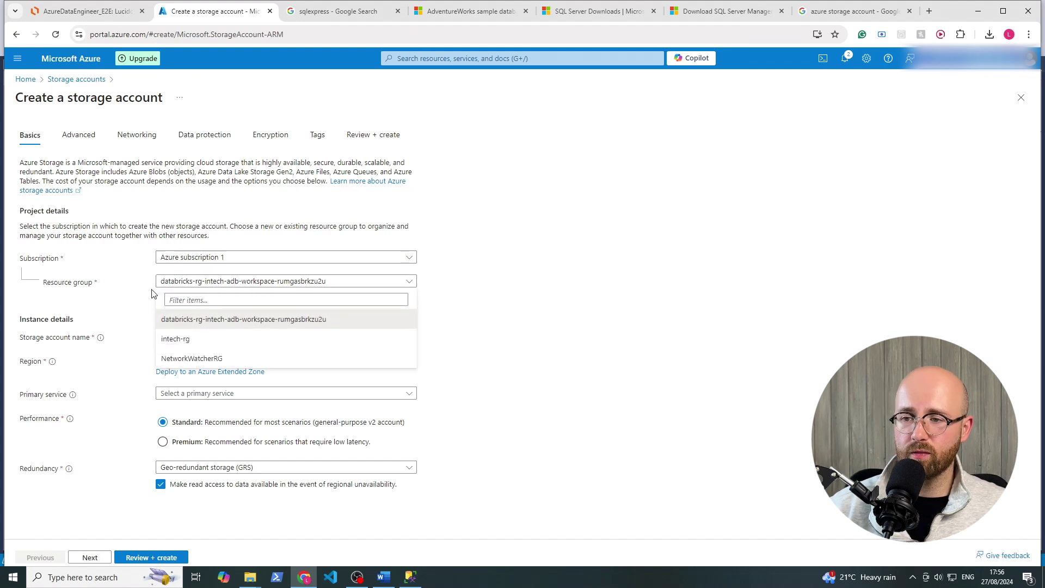
left_click(175, 339)
left_click(173, 338)
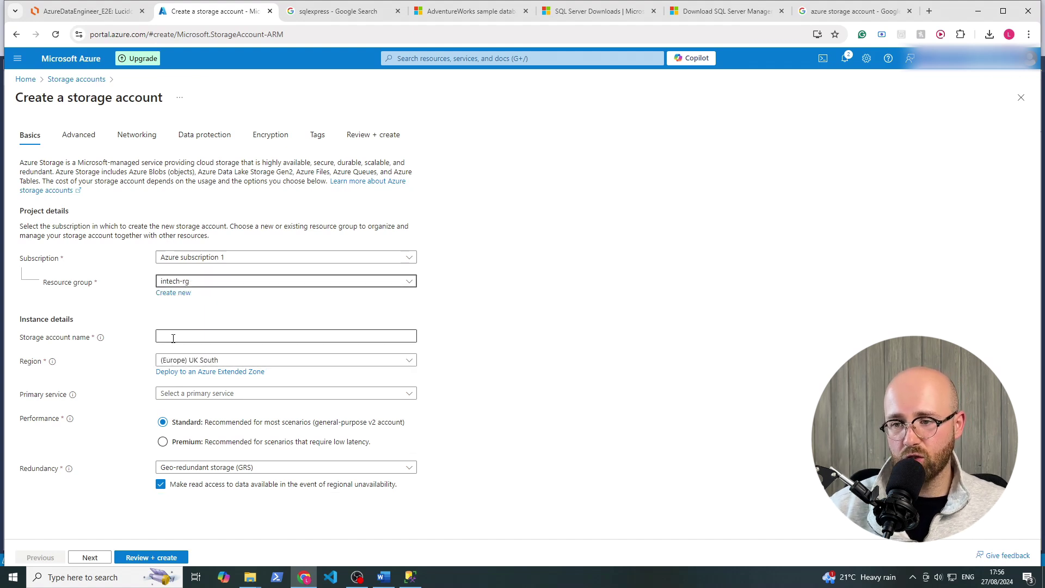
type("int")
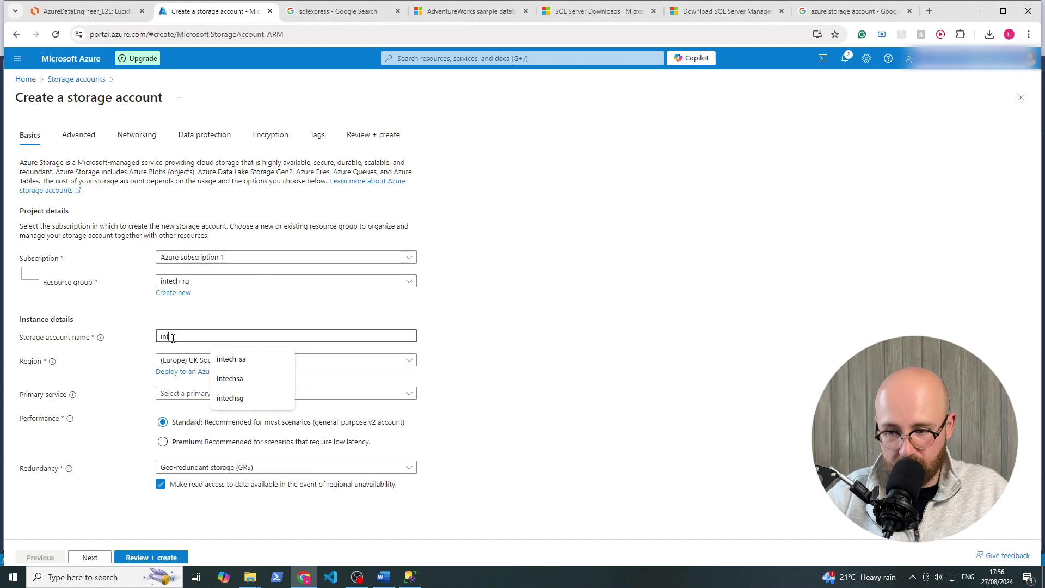
type("ech-sg")
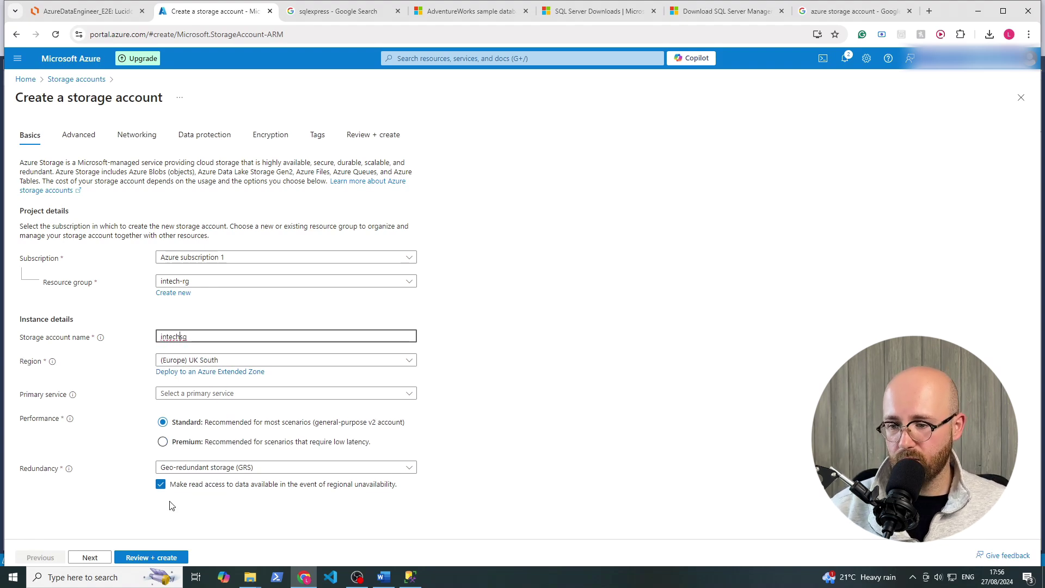
left_click(87, 558)
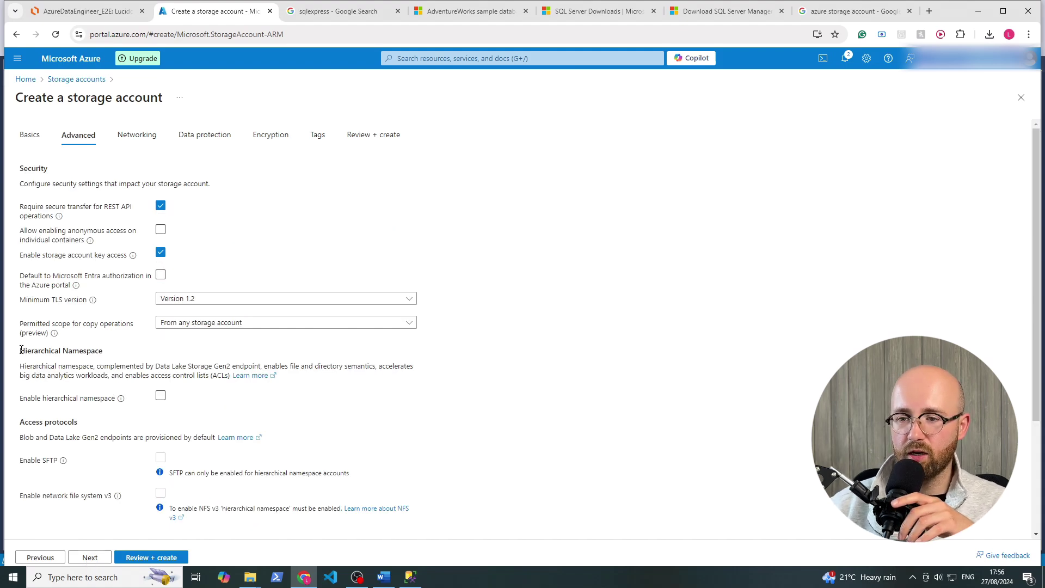
Step: Read the hierarchical namespace description, enable hierarchical namespace and create the storage account with the remaining settings at their defaults
left_click_drag(21, 350, 94, 353)
left_click_drag(19, 366, 281, 384)
left_click(450, 373)
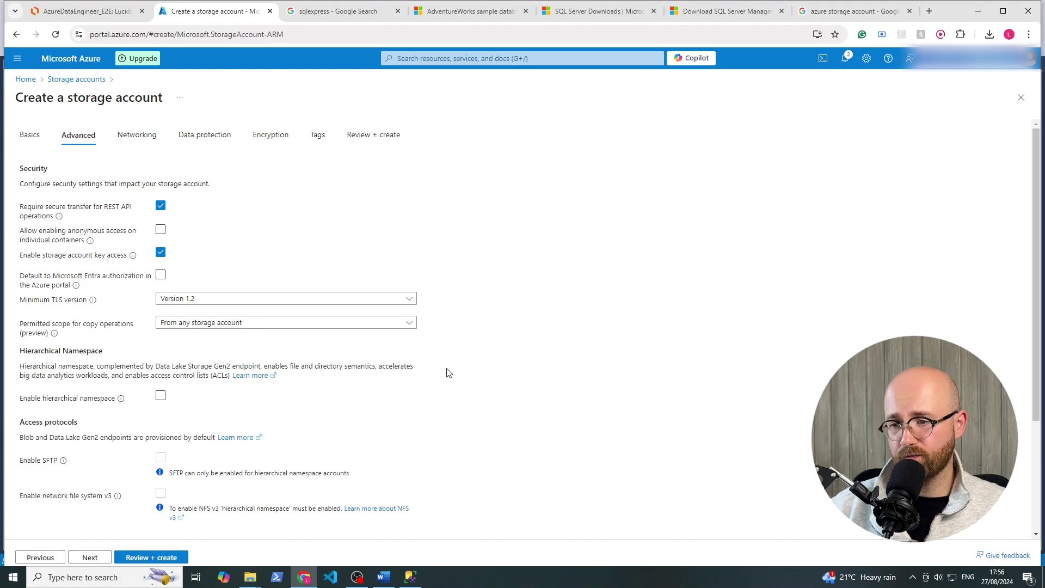
left_click(161, 396)
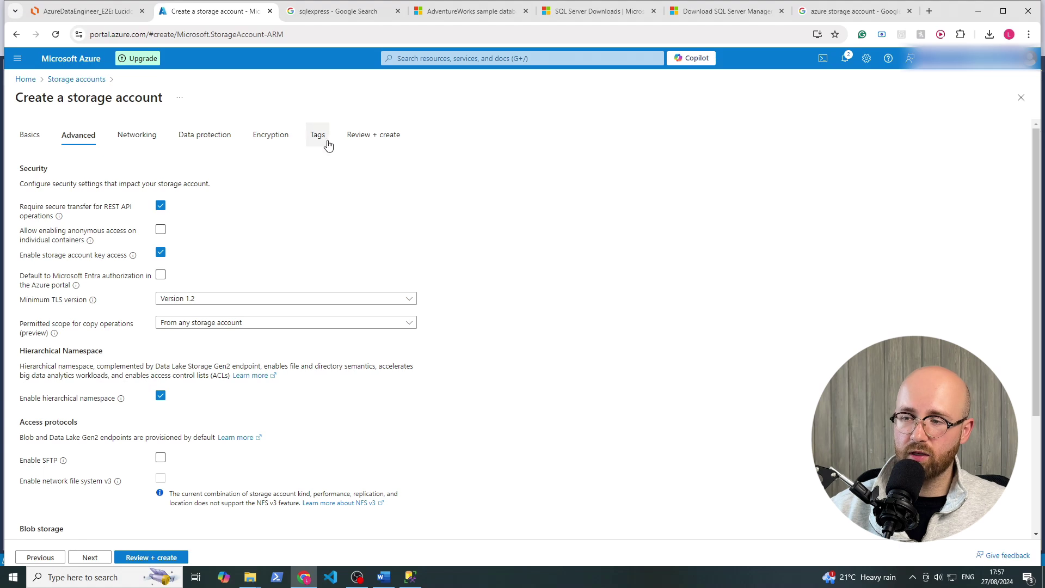
left_click(173, 558)
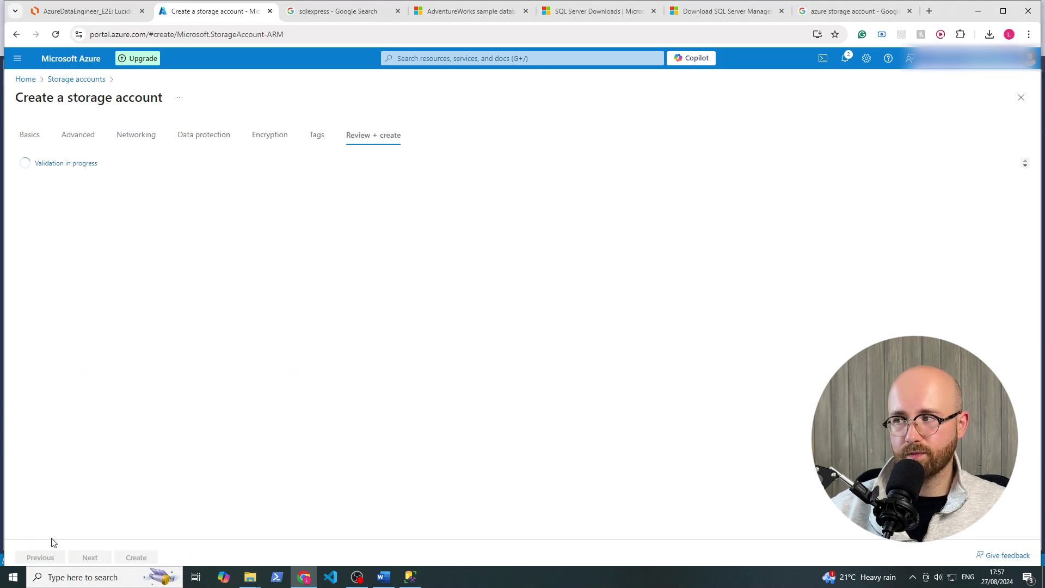
left_click(132, 557)
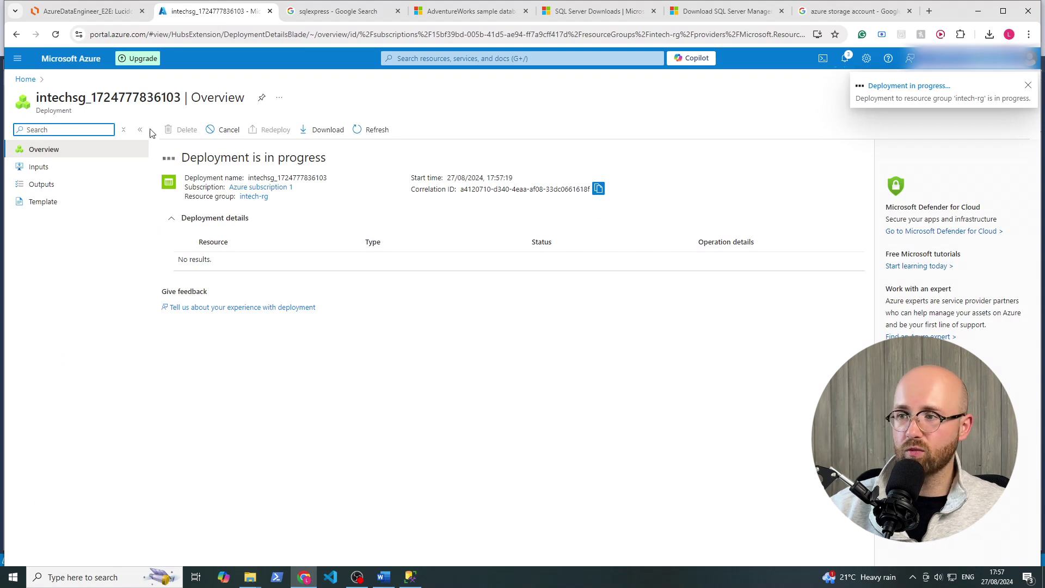
Step: Open the intech-rg resource group from the deployment, checking the portal notifications and the Lucidchart architecture diagram
left_click(260, 197)
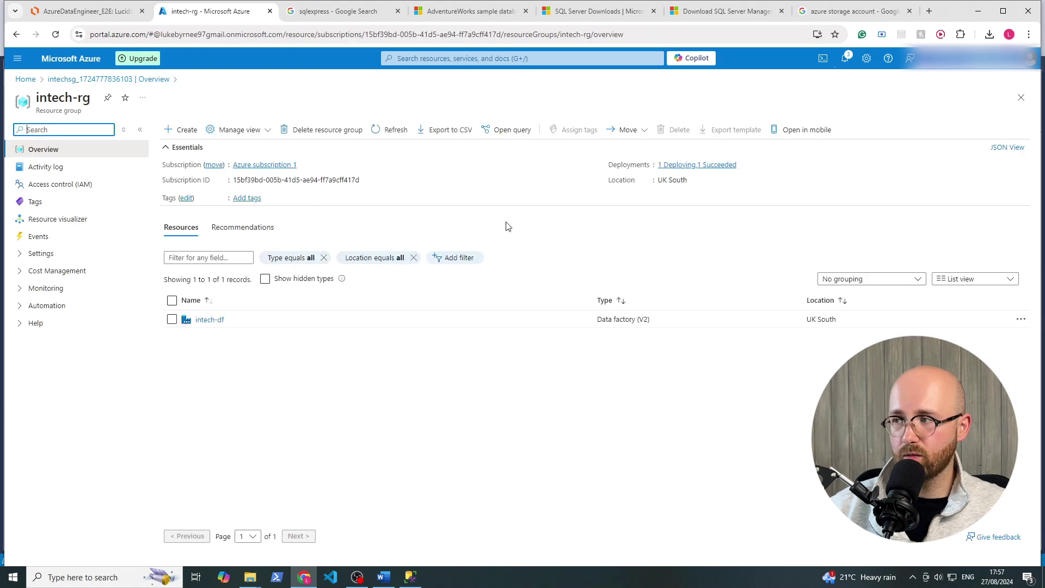
left_click(846, 59)
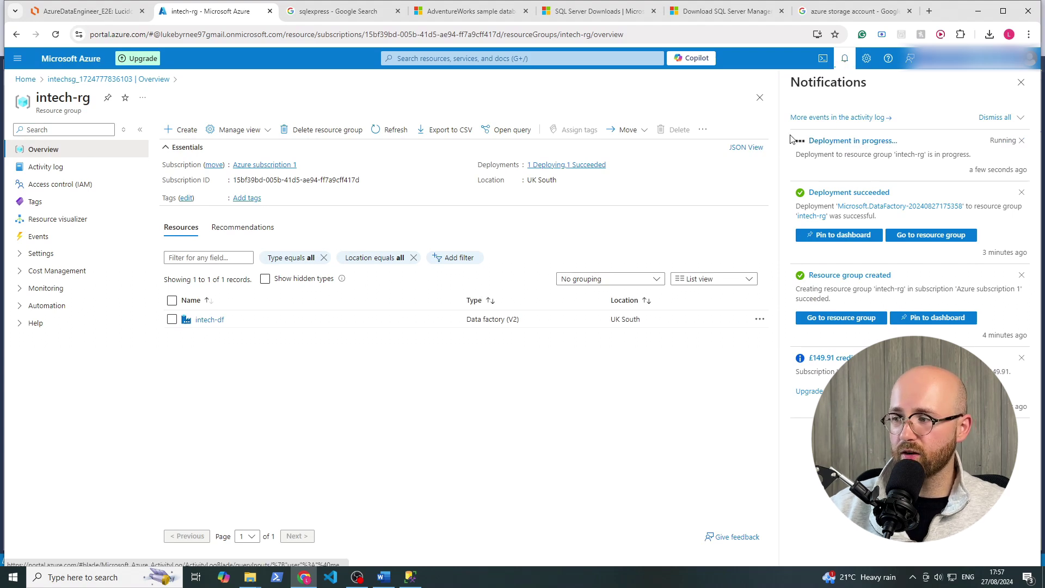
left_click(845, 60)
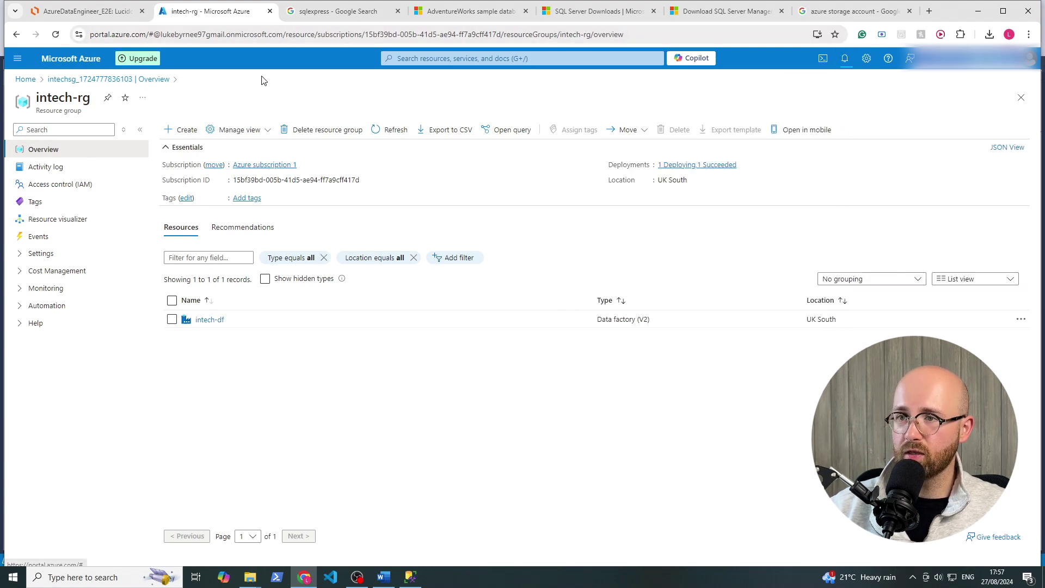
left_click(94, 10)
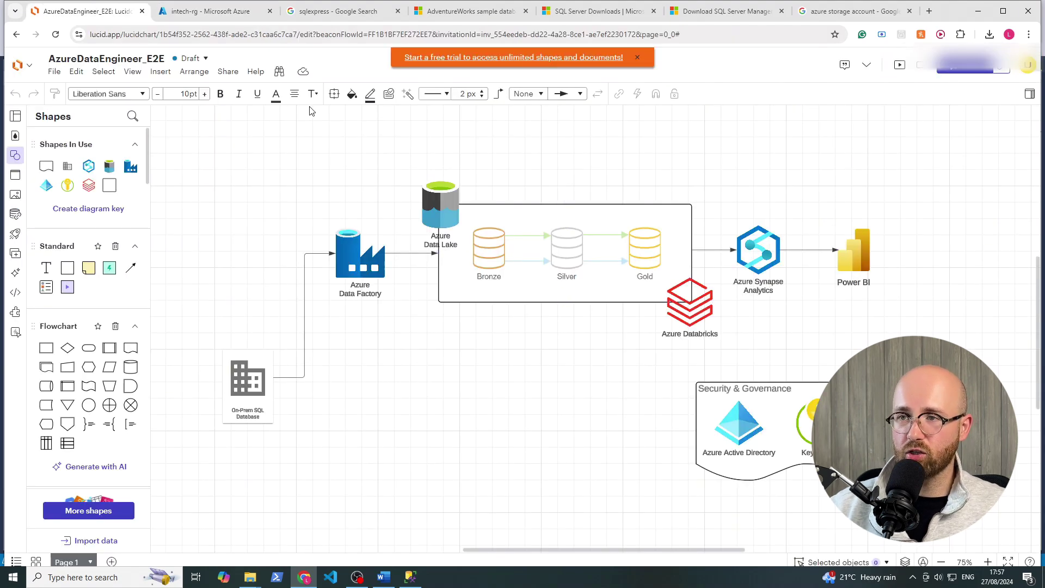
left_click(240, 20)
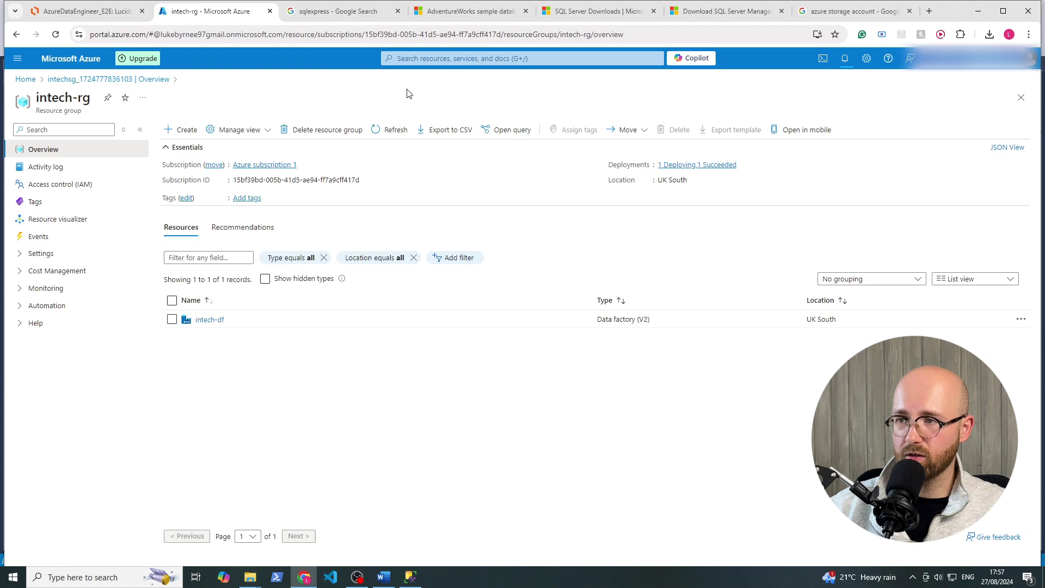
Step: Search the Marketplace for "databricks" from intech-rg and start creating an Azure Databricks workspace
left_click(180, 130)
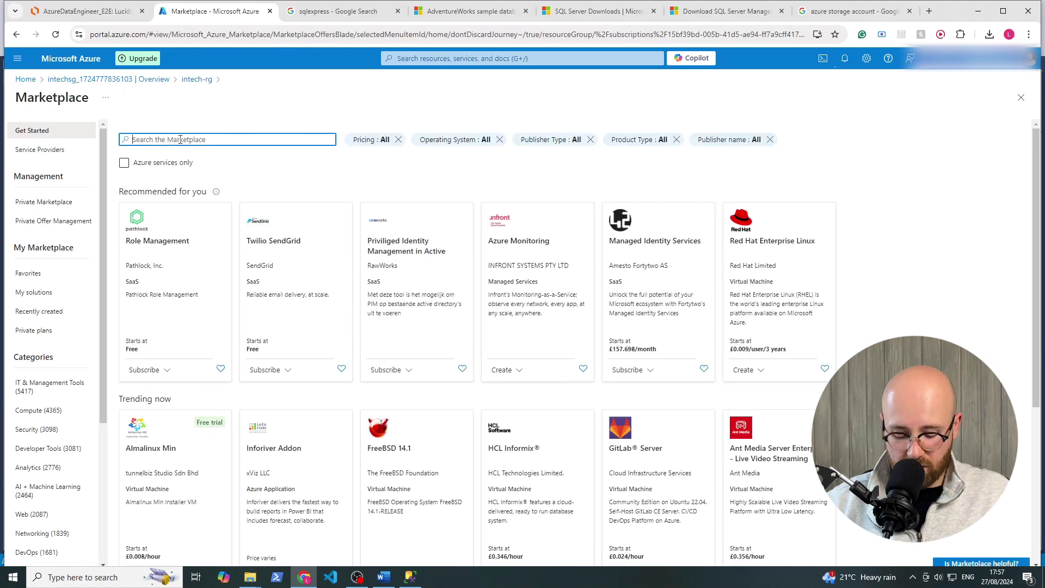
type("databrick")
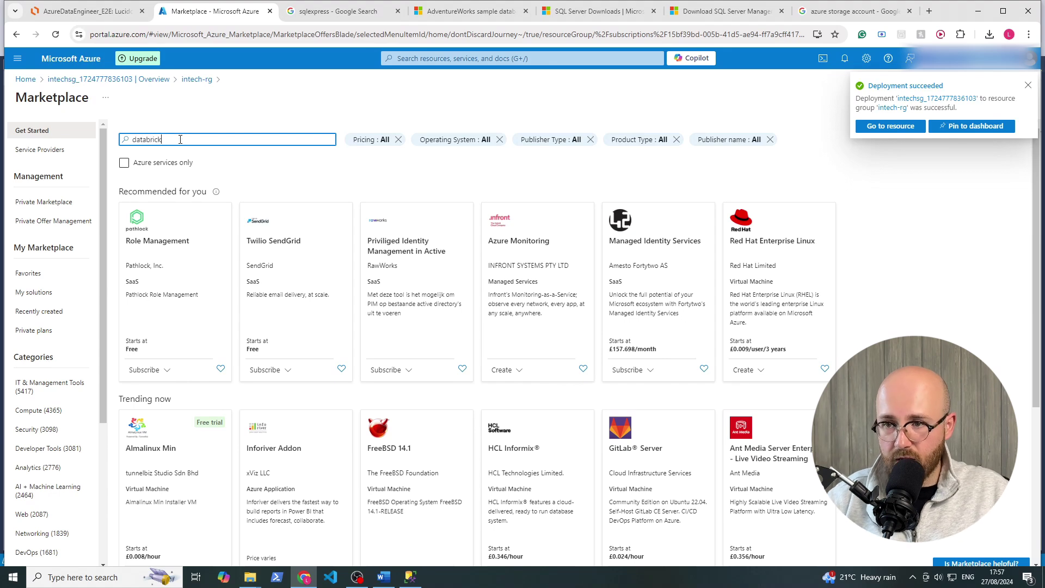
type("s")
left_click(186, 161)
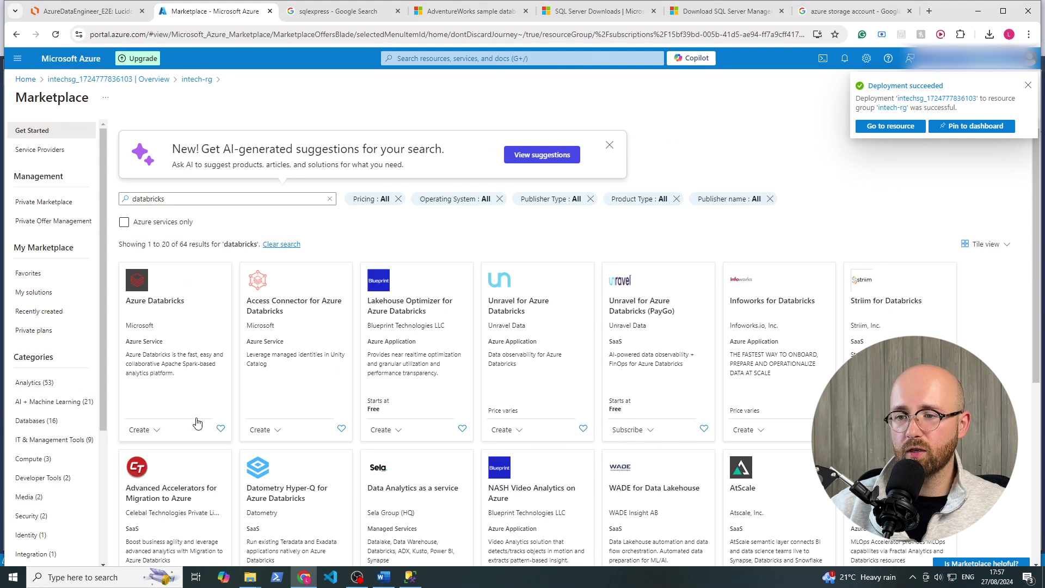
left_click(140, 430)
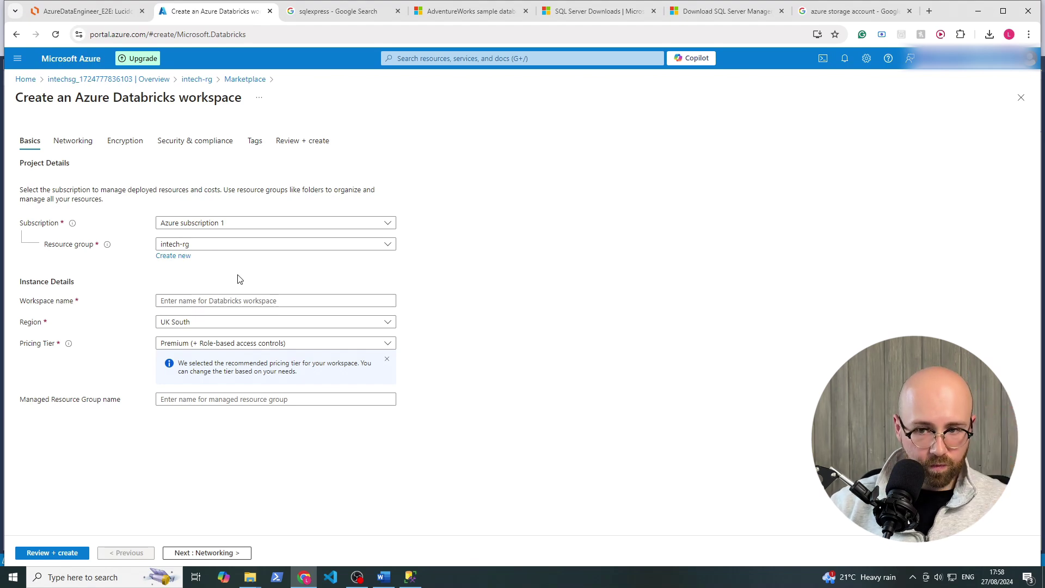
Step: Name the Databricks workspace intech-databricks
left_click(206, 302)
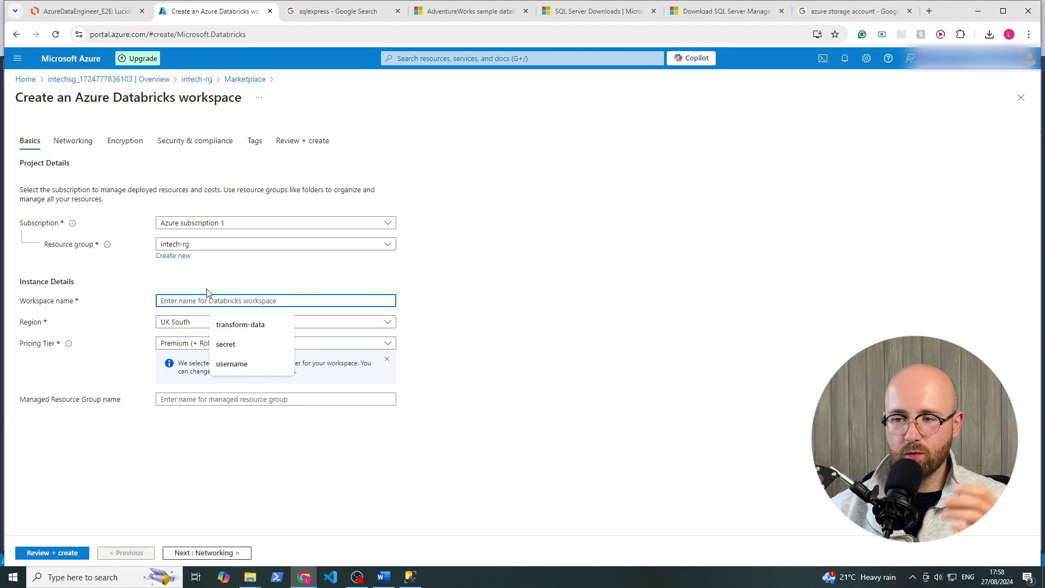
left_click(248, 301)
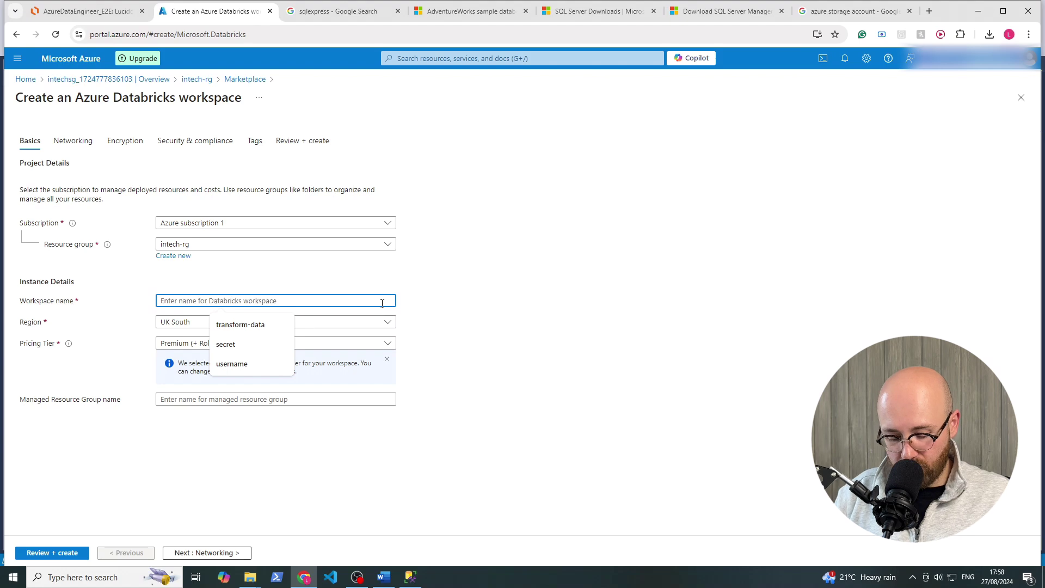
type("databricks")
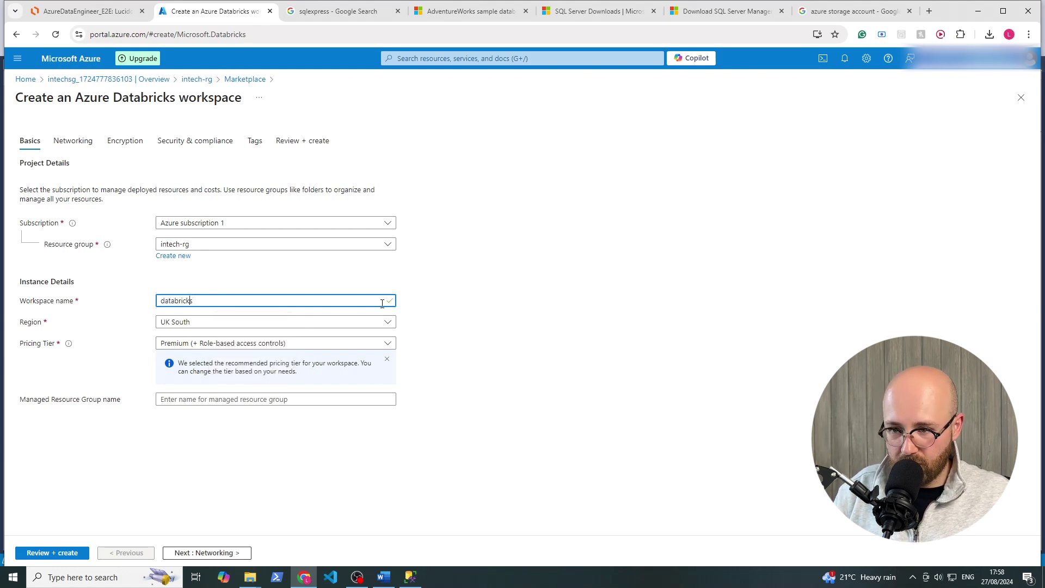
type("intec")
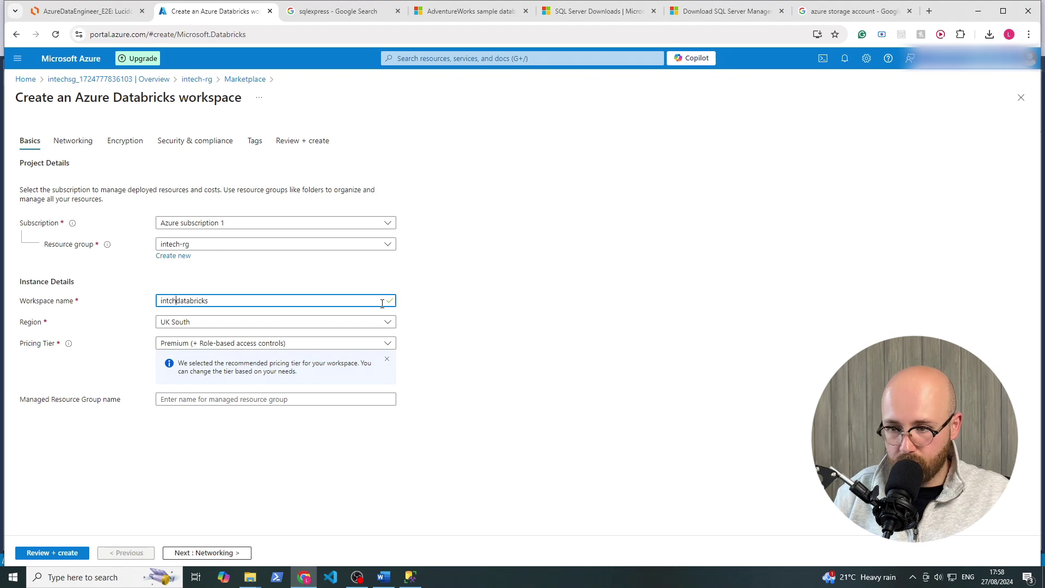
type("h-")
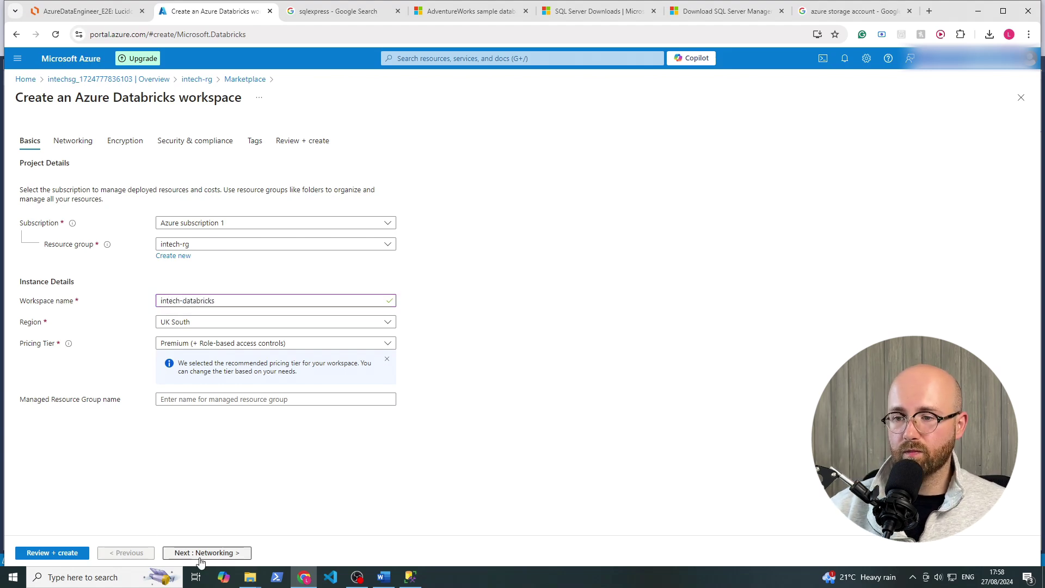
Step: Keep the default networking, encryption, security and tag settings and submit the Databricks workspace configuration for review
left_click(233, 553)
left_click(231, 553)
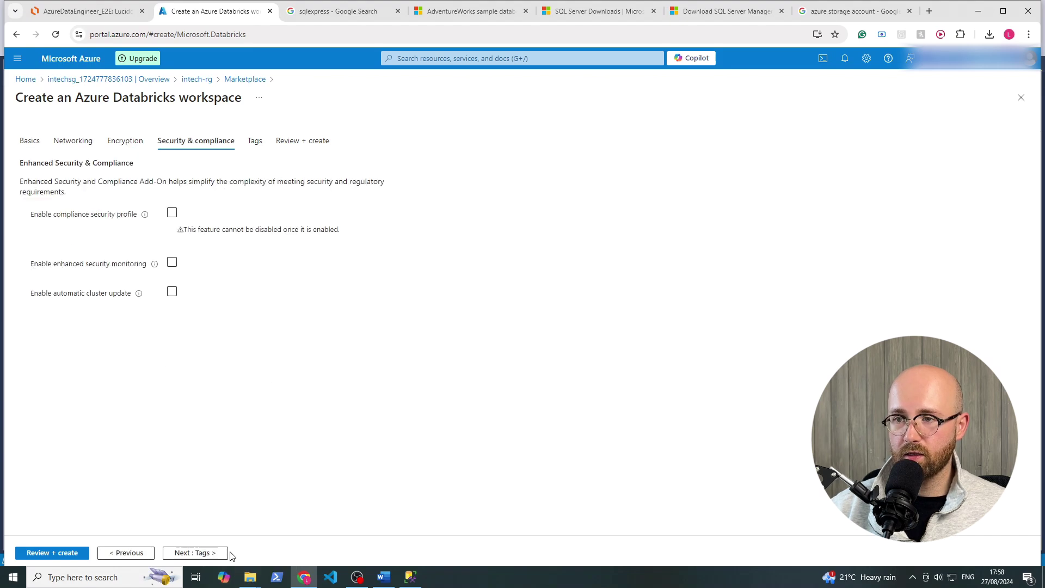
left_click(231, 553)
left_click(224, 553)
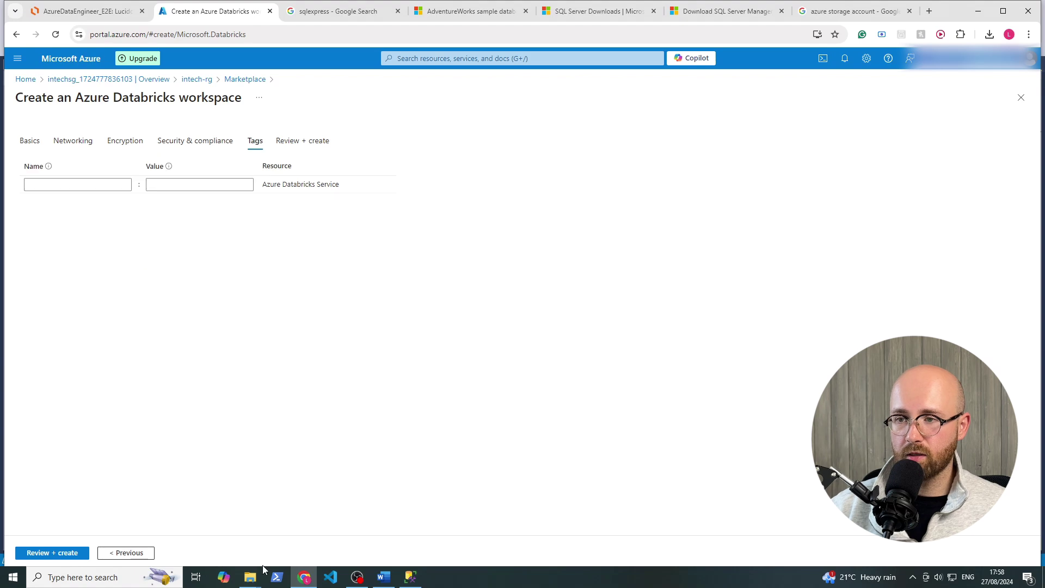
left_click(37, 553)
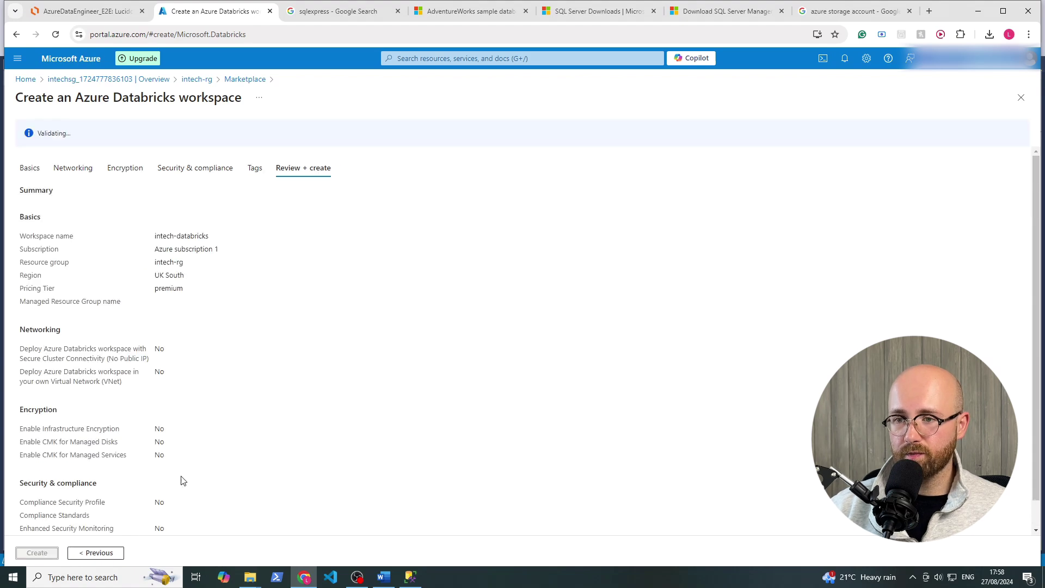
Step: Create the Databricks workspace and open intech-rg from the deployment, checking the Azure Synapse Analytics stage in the Lucidchart architecture diagram
left_click(37, 552)
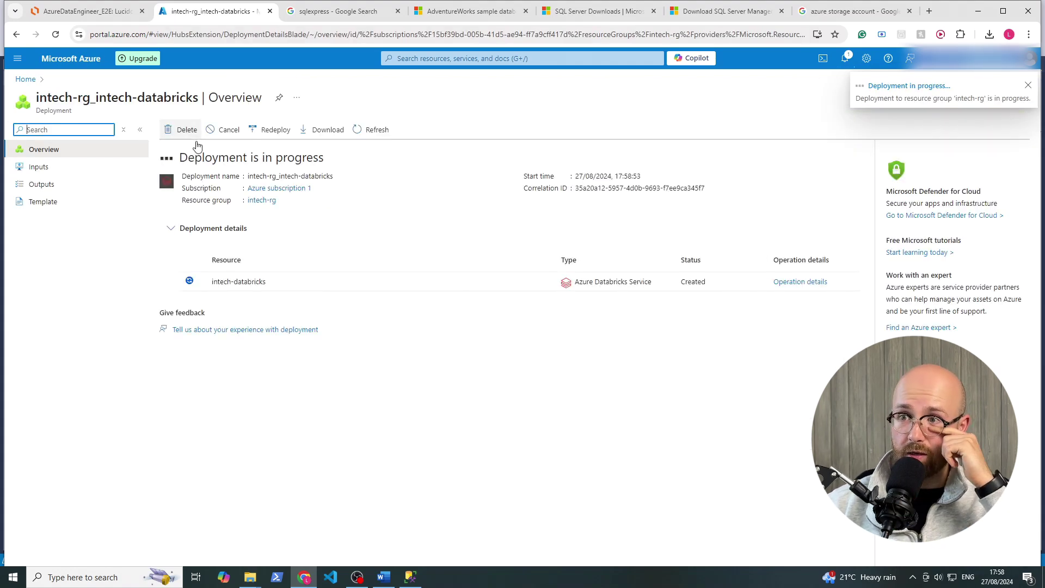
left_click(268, 206)
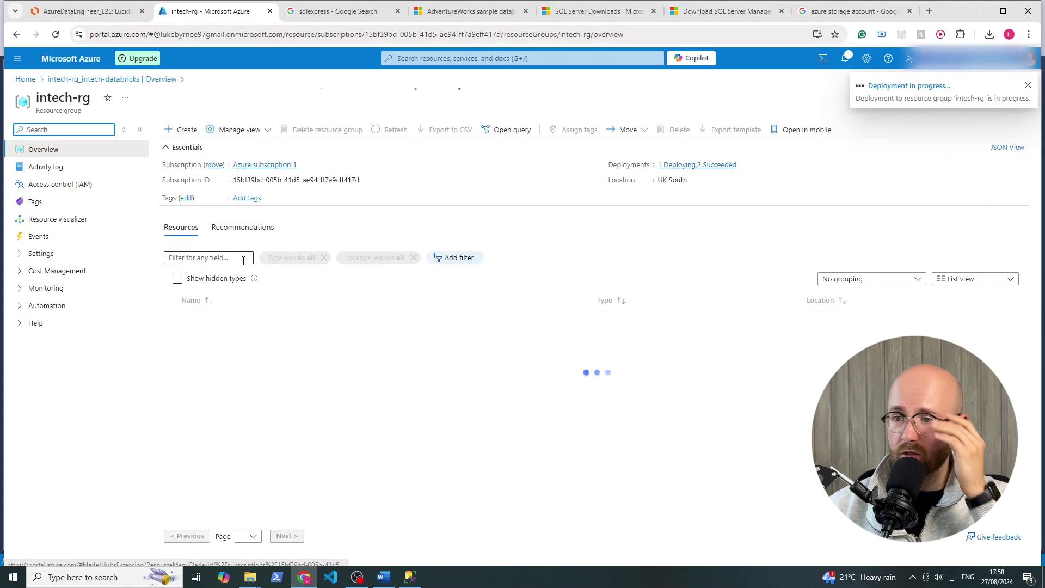
left_click(107, 13)
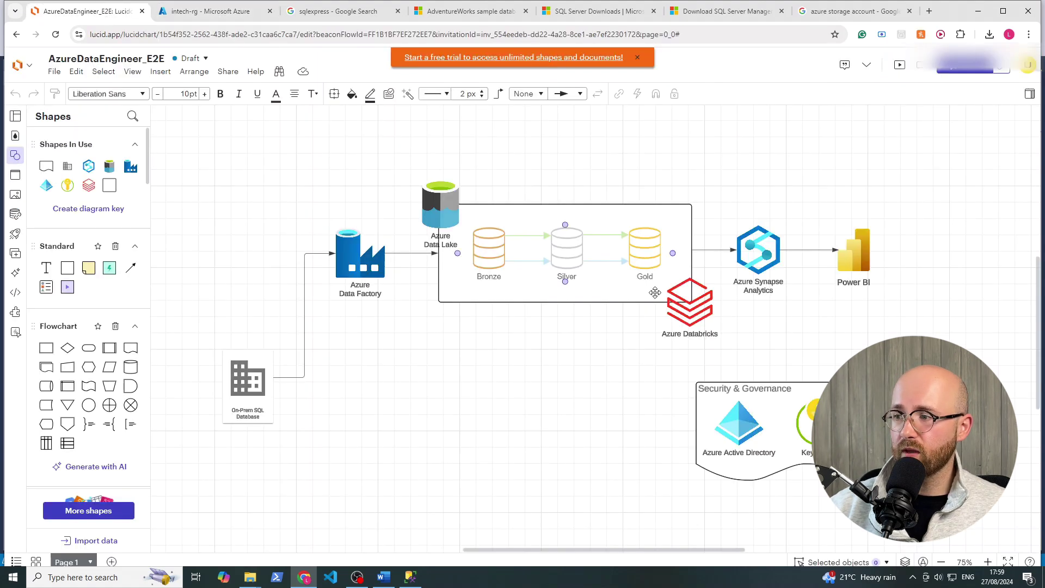
left_click_drag(690, 298, 691, 299)
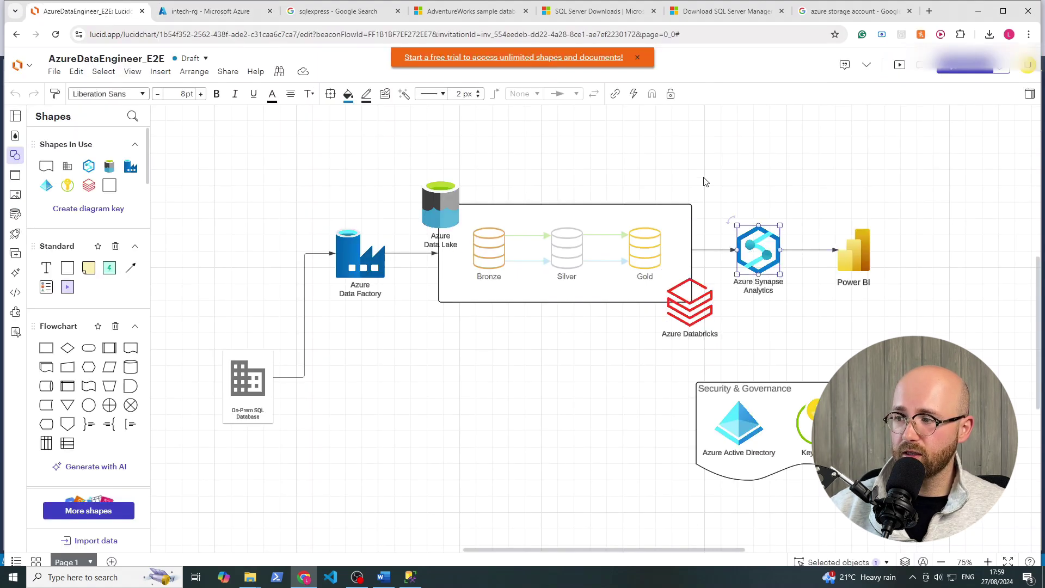
left_click(240, 10)
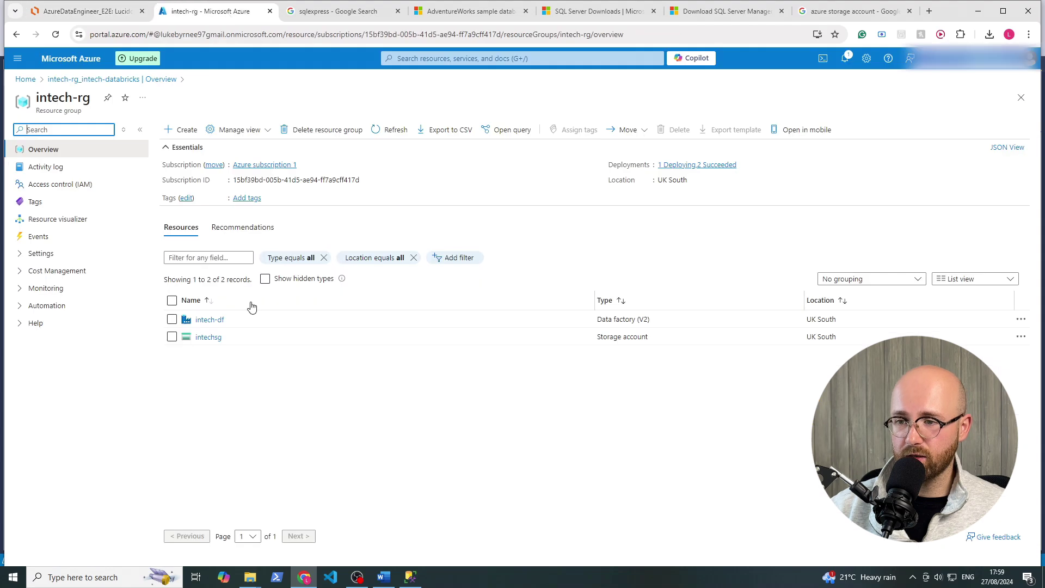
Step: Search the Marketplace for "synapse" from intech-rg and start creating an Azure Synapse Analytics workspace
left_click(179, 131)
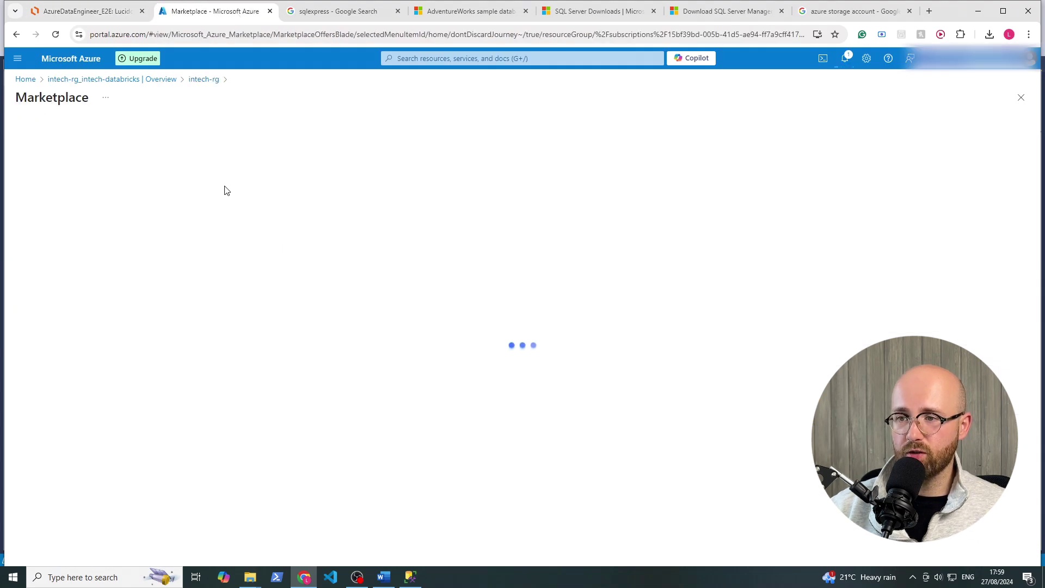
type("synapse")
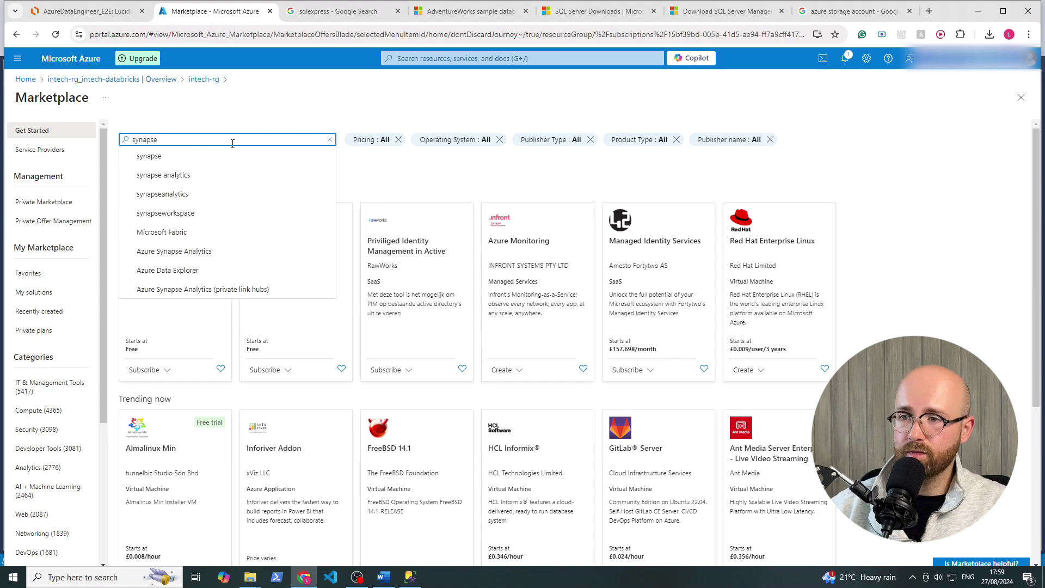
key("Return")
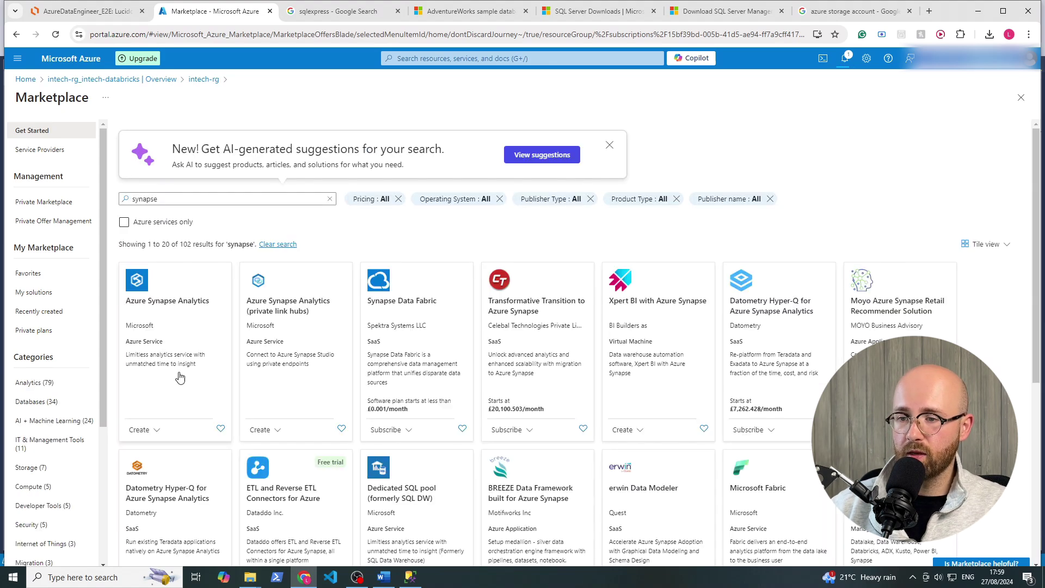
left_click(153, 448)
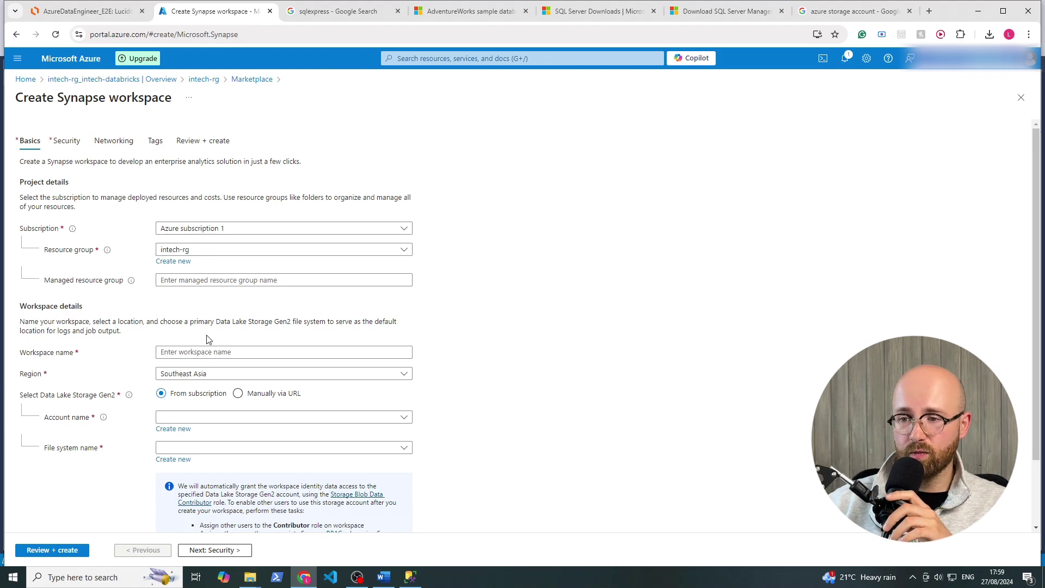
Step: Name the Synapse workspace intech-synapse and set its region to UK South
left_click(202, 351)
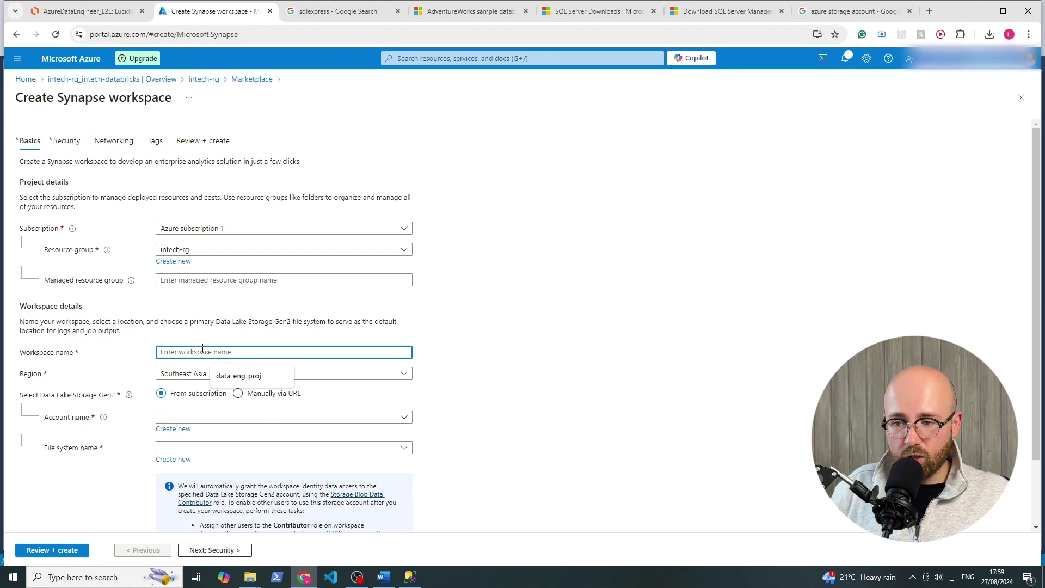
type("in")
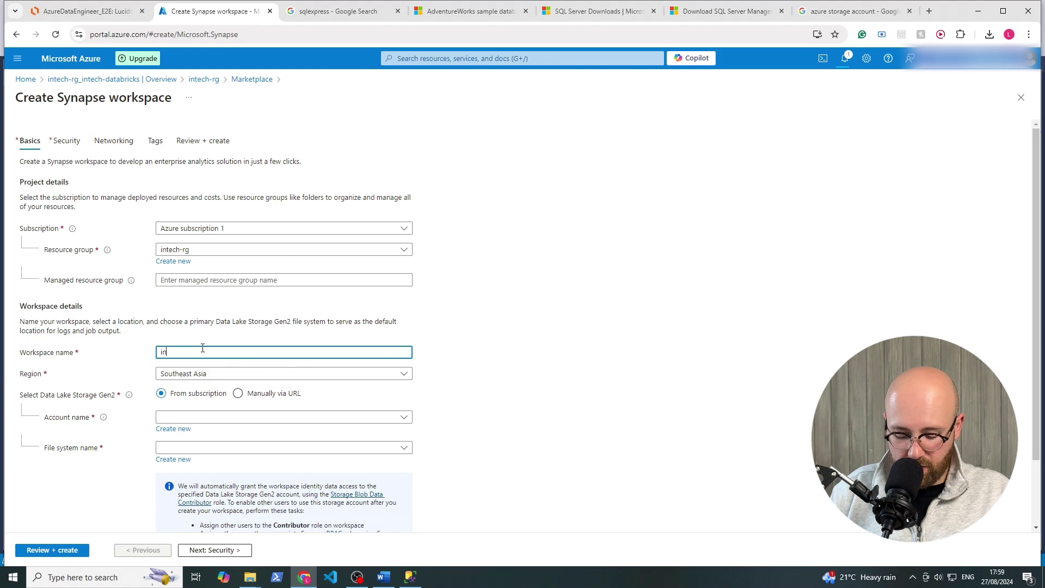
type("tech-synapse")
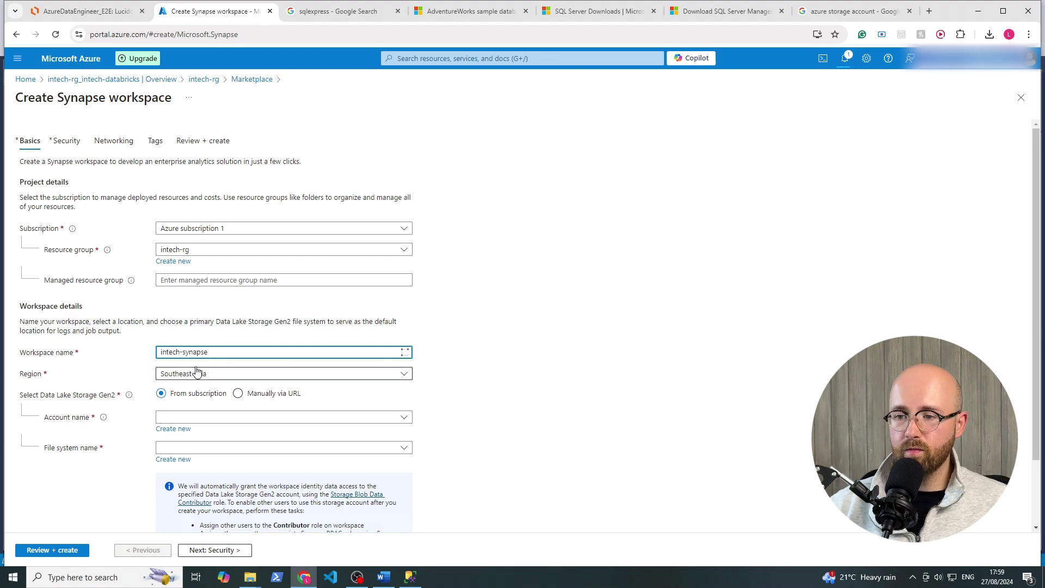
left_click(197, 374)
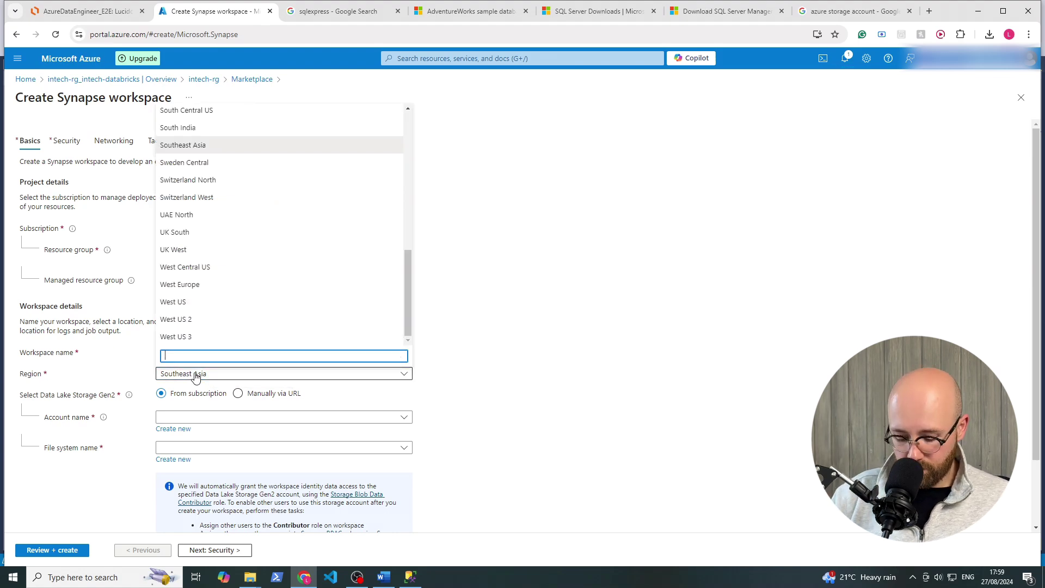
type("uk")
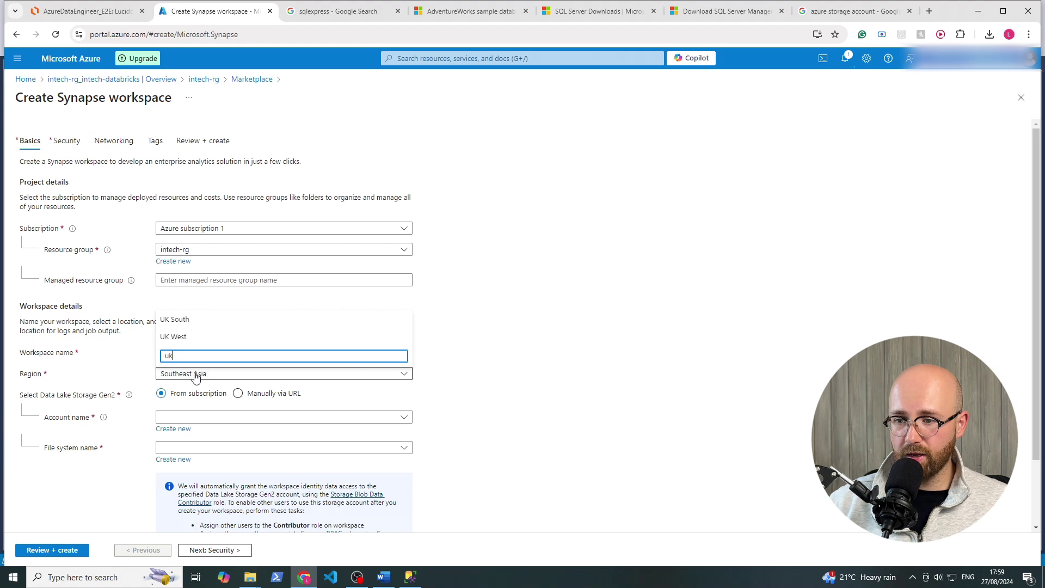
left_click(173, 321)
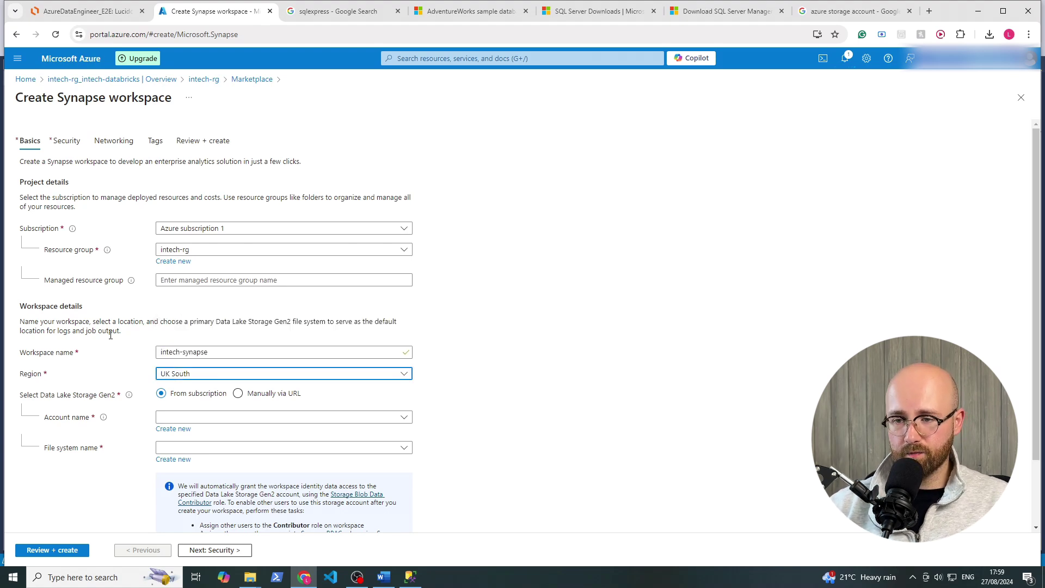
Step: Select intechsg as the Synapse workspace's Data Lake Storage Gen2 account, consulting Azure Synapse Analytics in the Lucidchart diagram first
left_click_drag(22, 396, 120, 402)
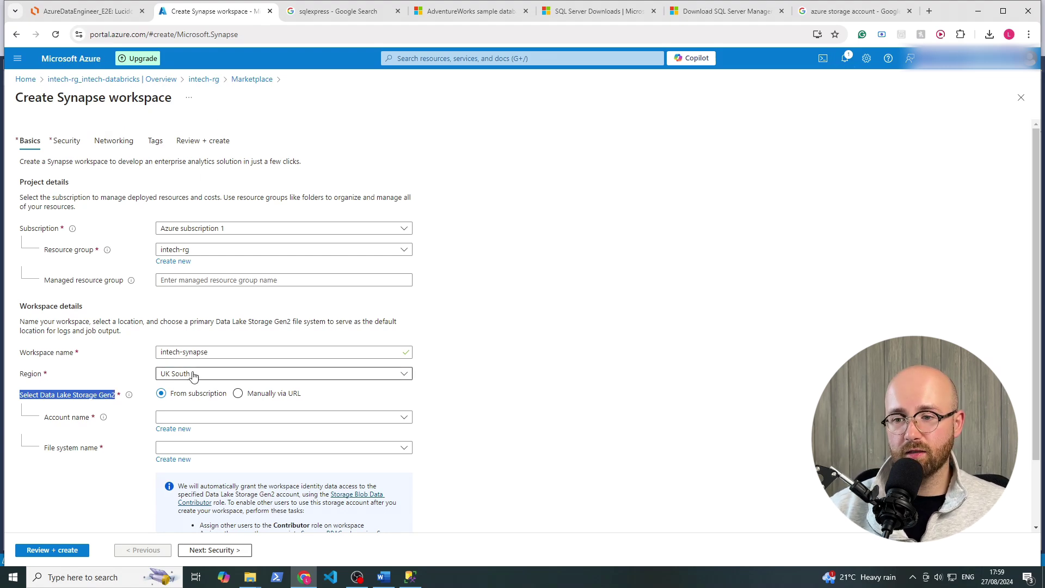
left_click(87, 11)
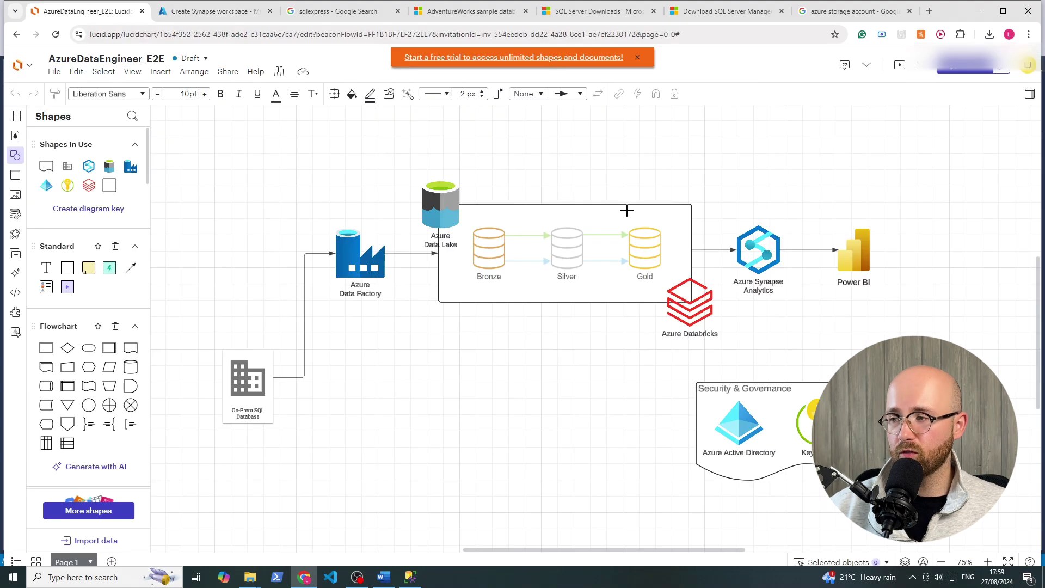
left_click(758, 244)
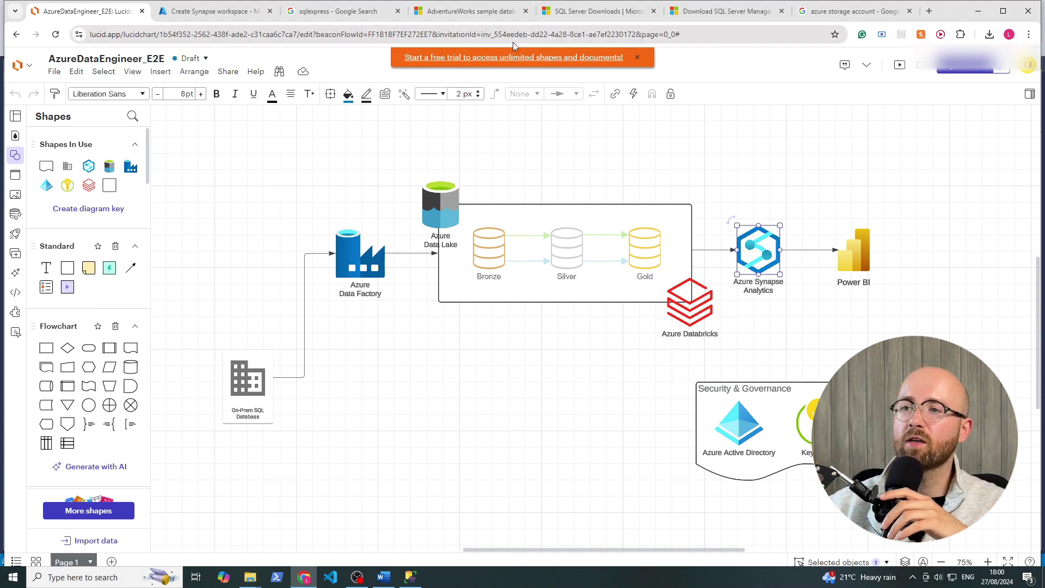
left_click(219, 14)
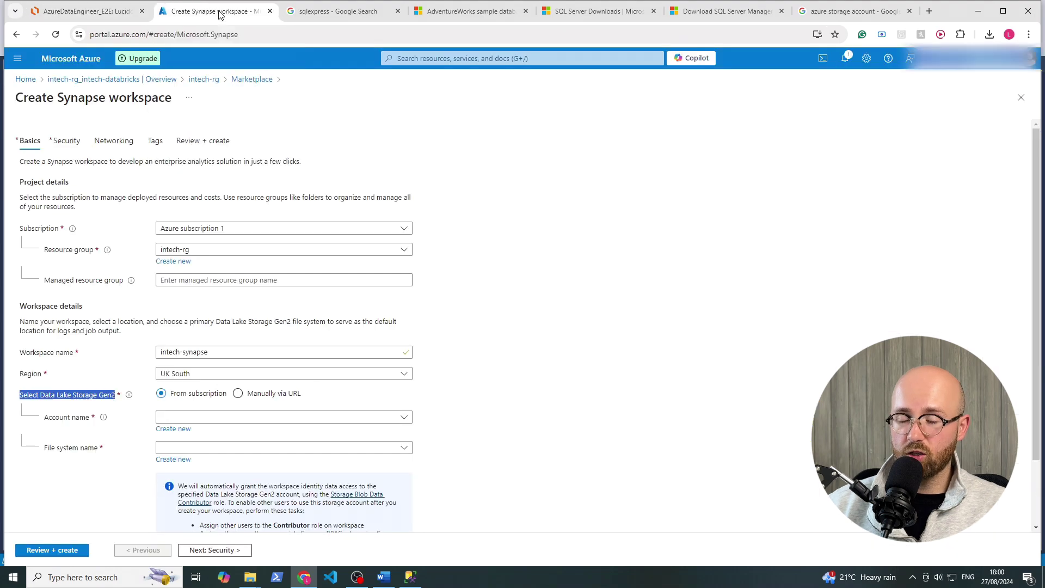
left_click(200, 417)
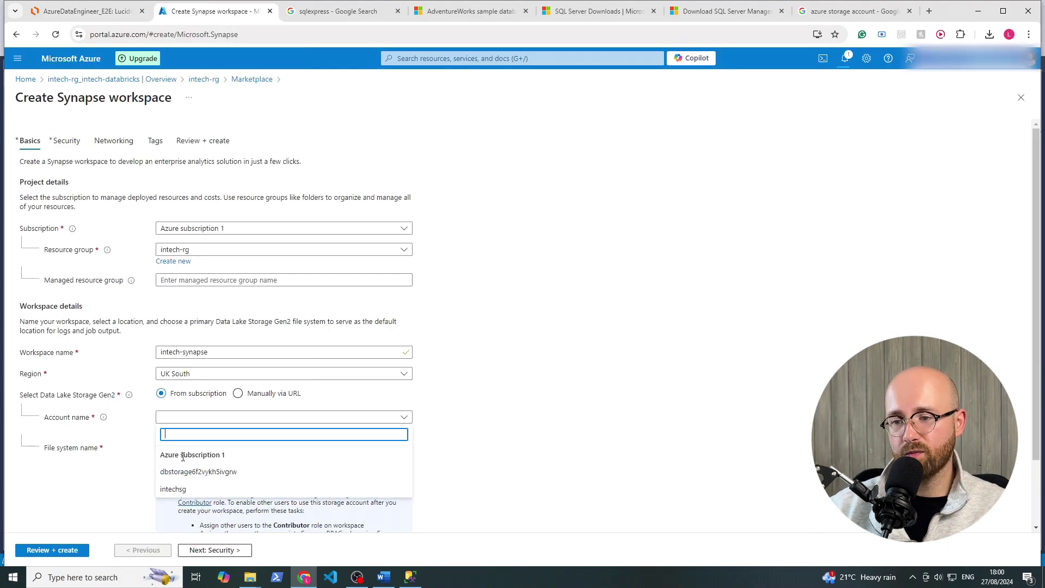
left_click_drag(161, 456, 233, 455)
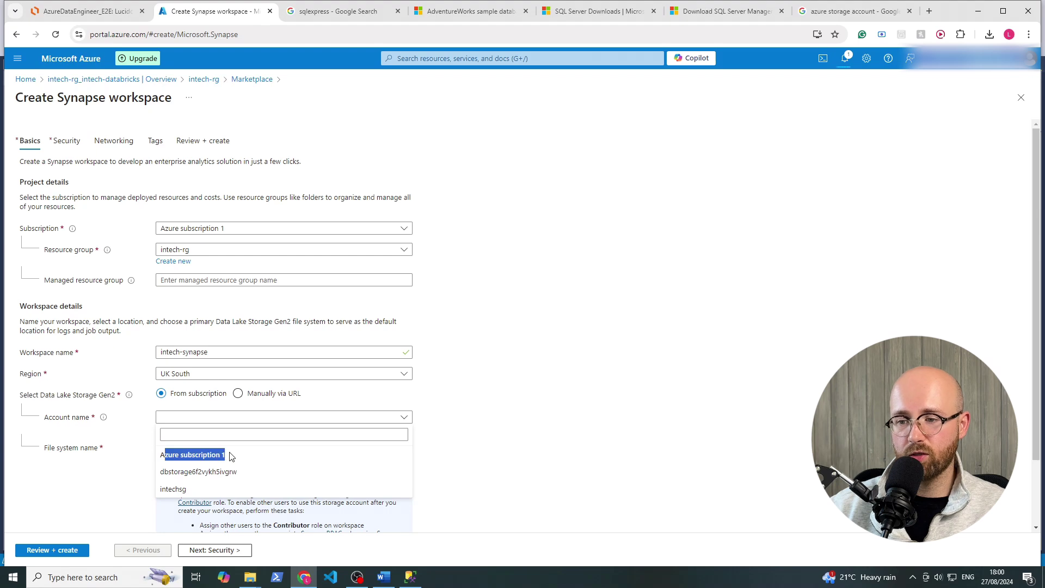
left_click(175, 489)
Step: Create a new Data Lake Storage Gen2 file system named synapse-fs and keep the Storage Blob Data Contributor role assignment enabled
left_click(185, 449)
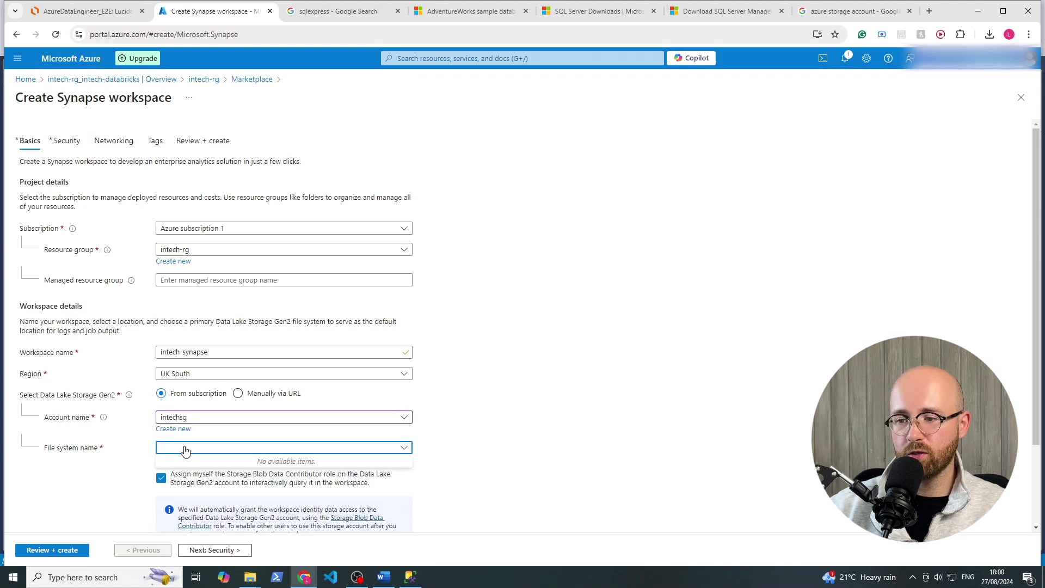
left_click(517, 449)
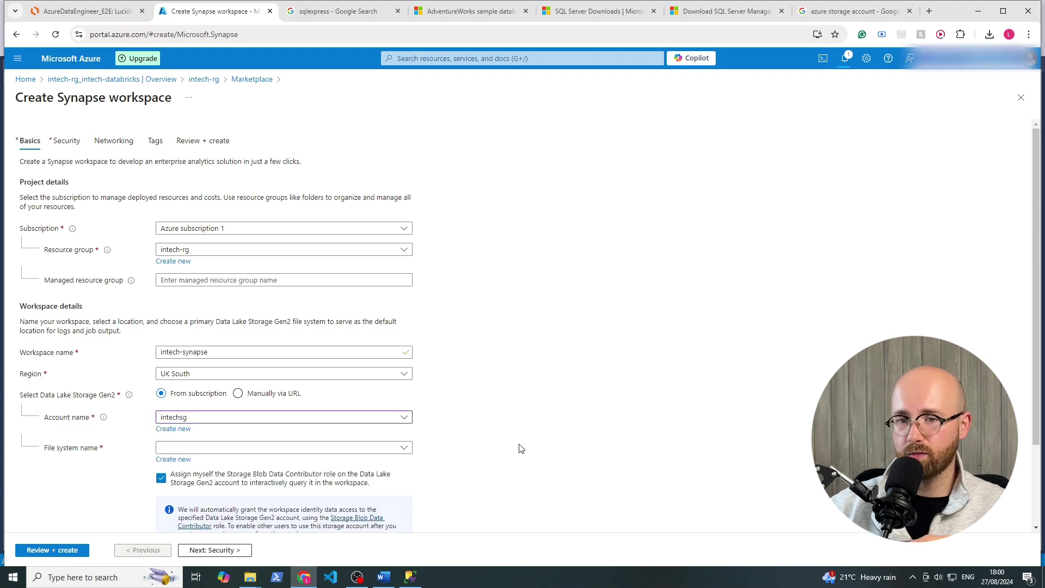
left_click(178, 461)
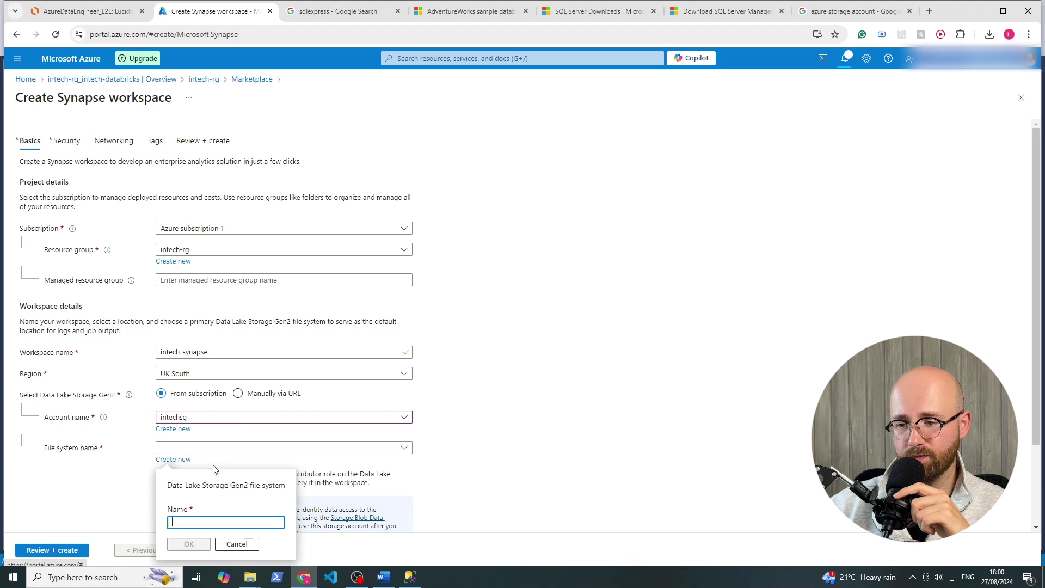
left_click(224, 522)
type("synapse-fs")
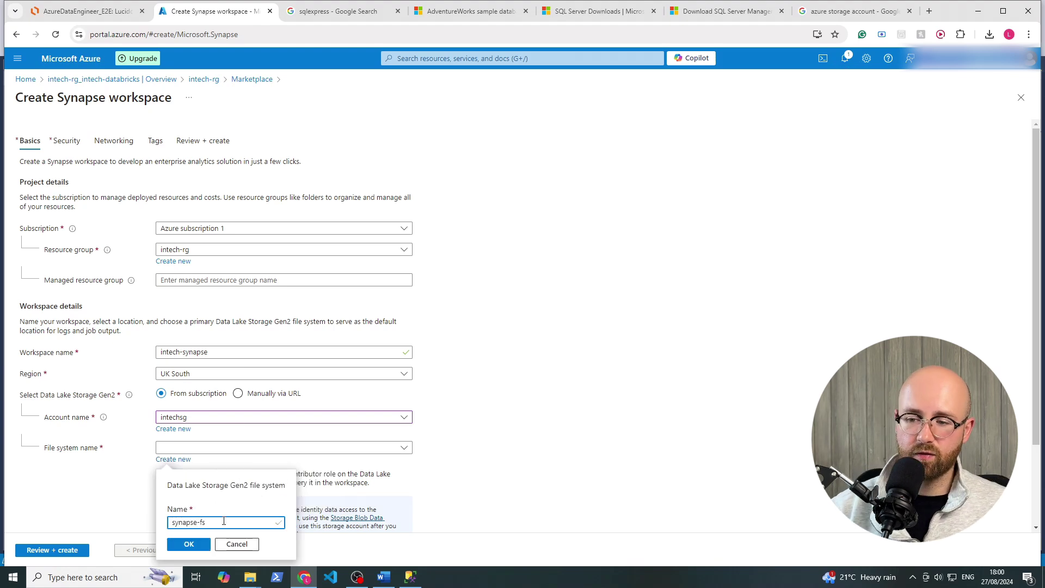
left_click(188, 544)
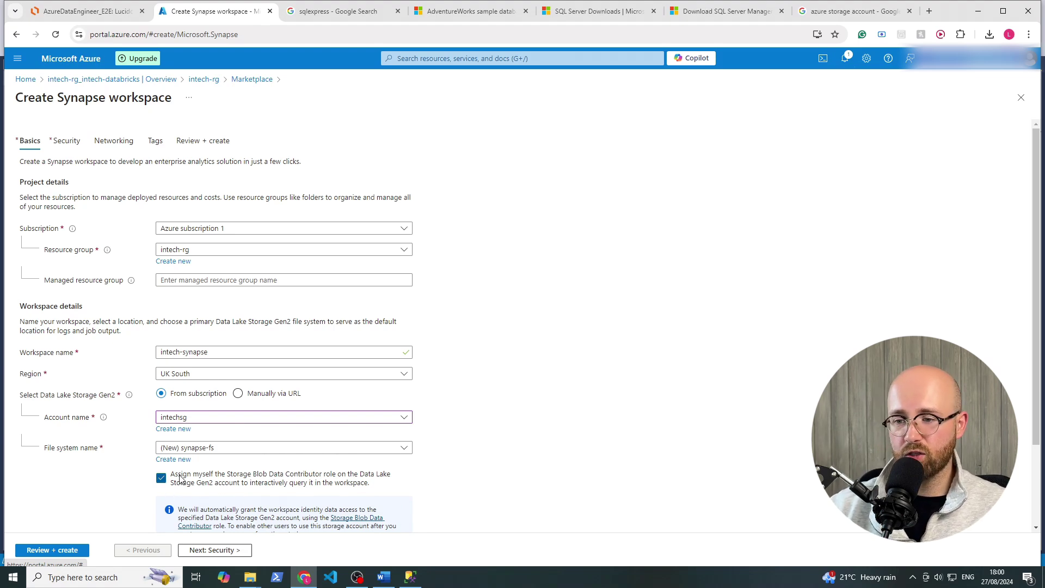
left_click_drag(175, 476, 383, 491)
left_click(599, 416)
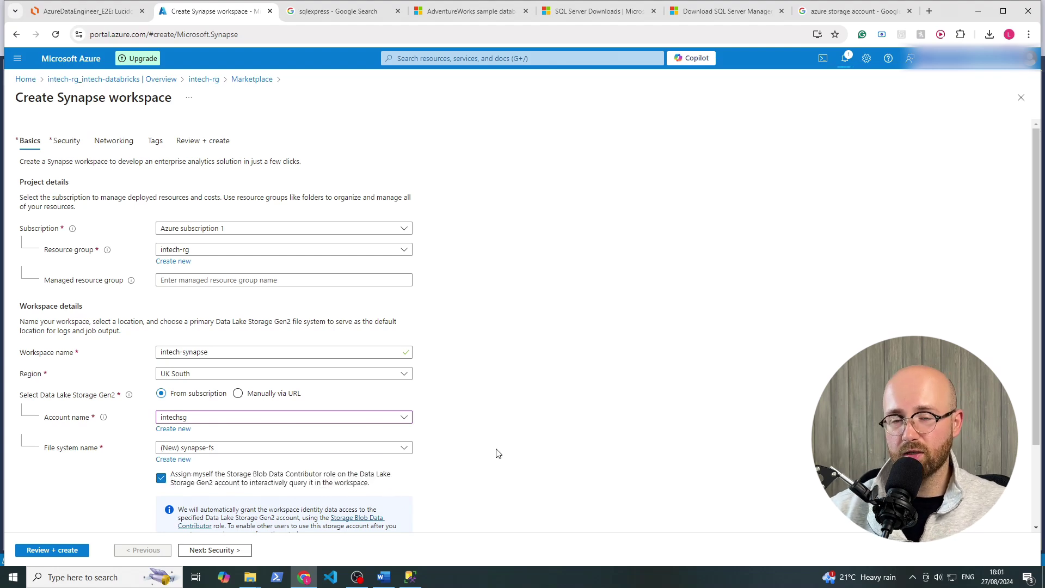
Step: Keep the default security, networking and tag settings, submit the Synapse workspace configuration for review and check the estimated serverless SQL cost
left_click(238, 546)
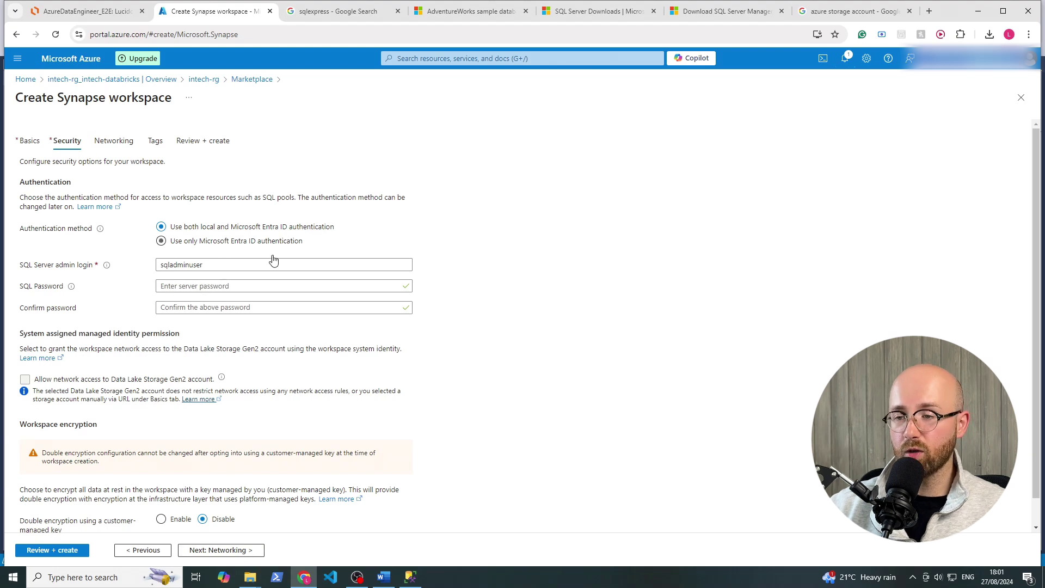
left_click(204, 550)
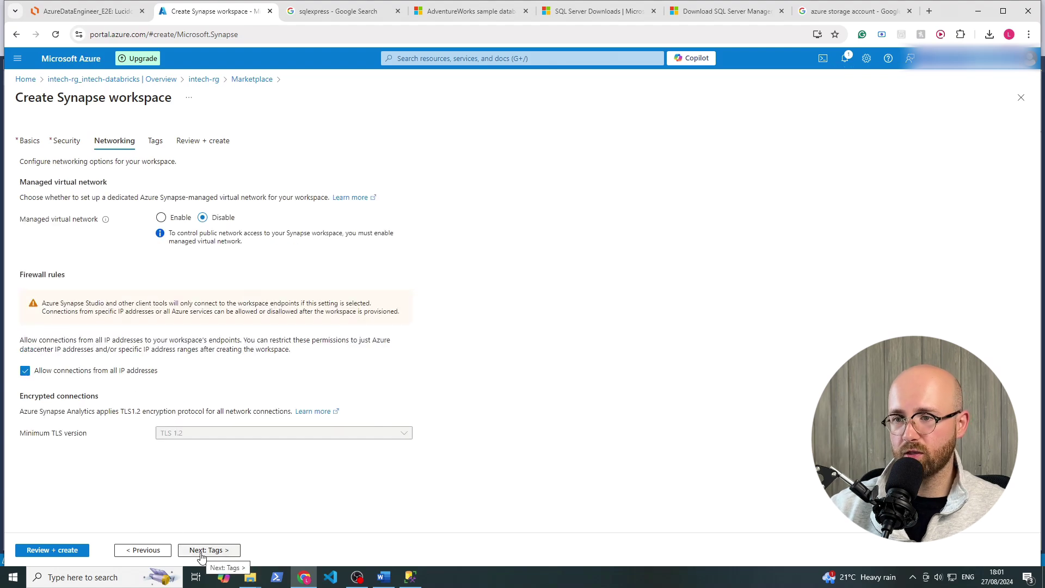
left_click(202, 550)
left_click(185, 552)
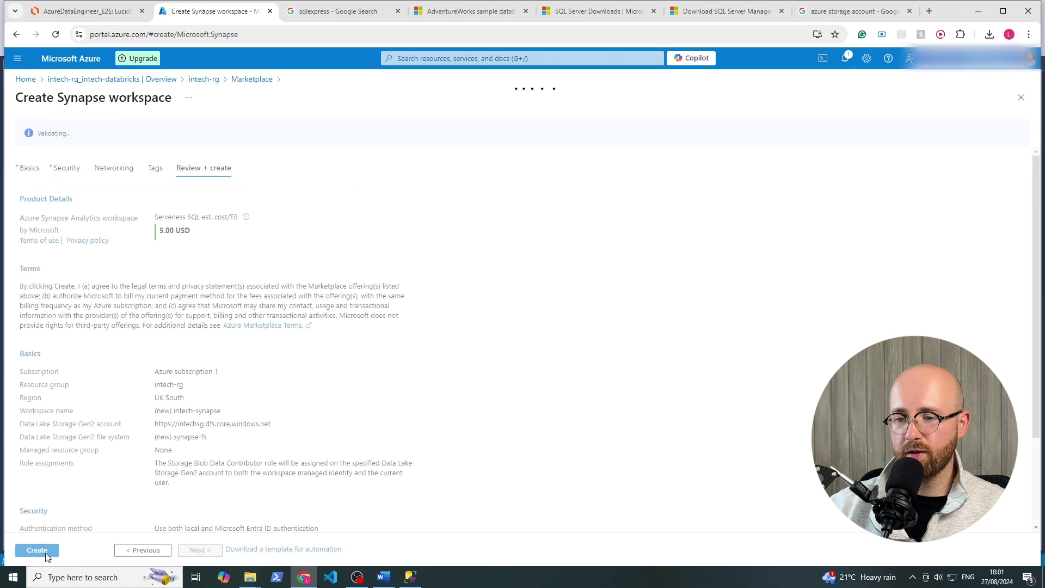
triple_click(199, 231)
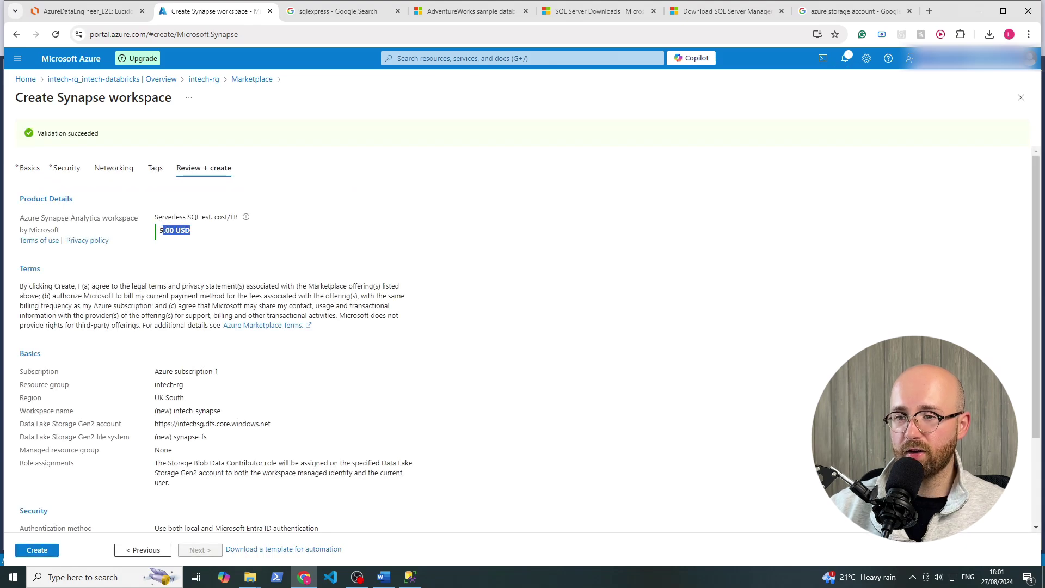
left_click(222, 241)
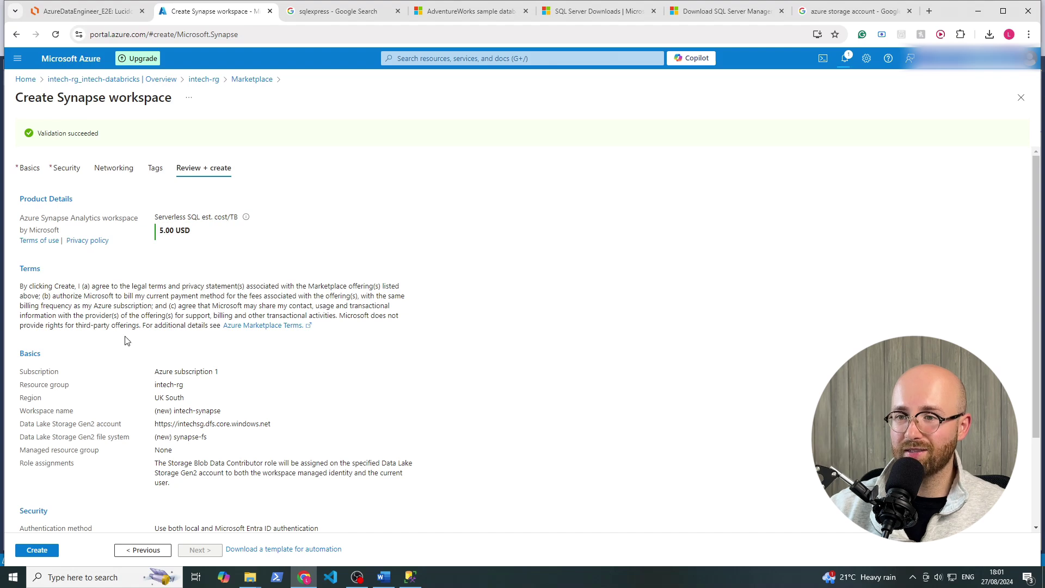
Step: Create the Synapse workspace and open intech-rg from the deployment, returning to the Lucidchart architecture diagram
left_click(34, 550)
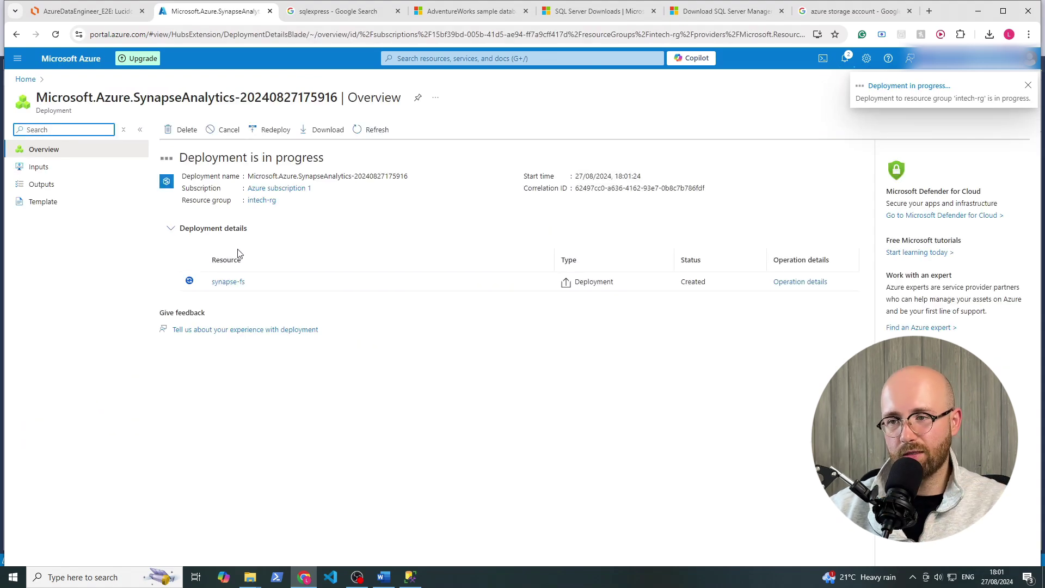
left_click(266, 203)
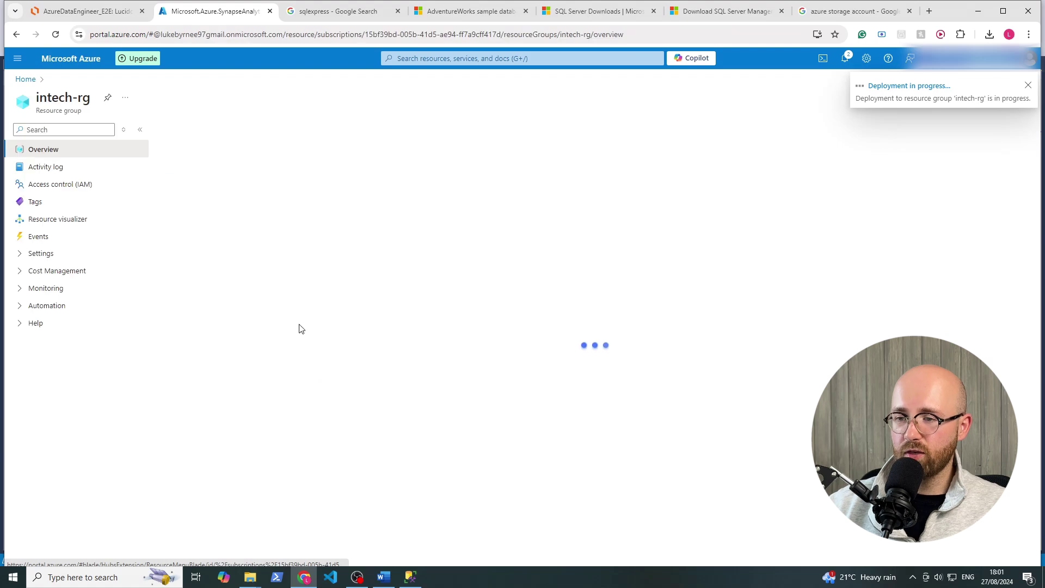
left_click(86, 11)
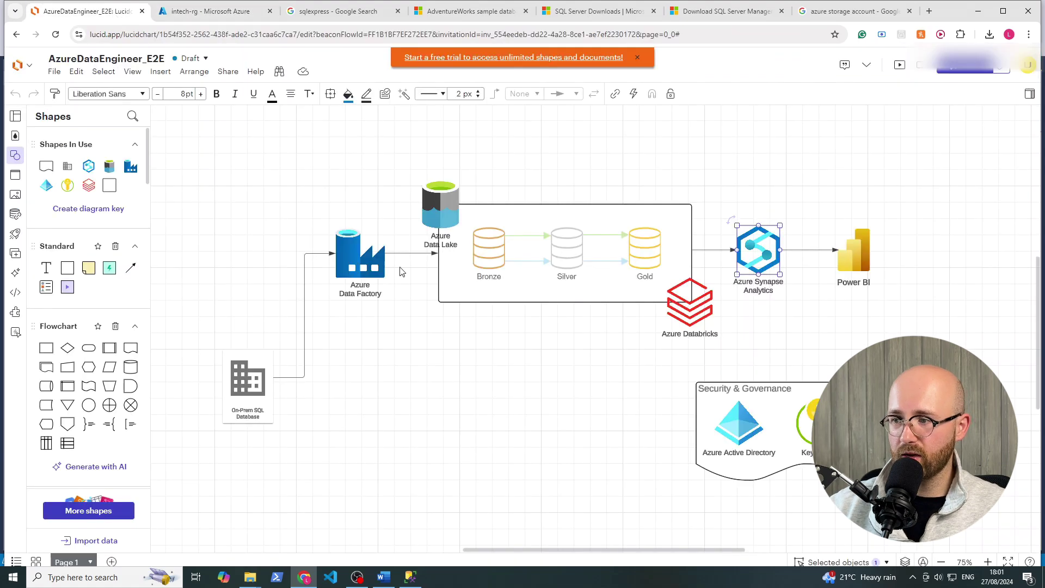
left_click_drag(275, 131, 910, 382)
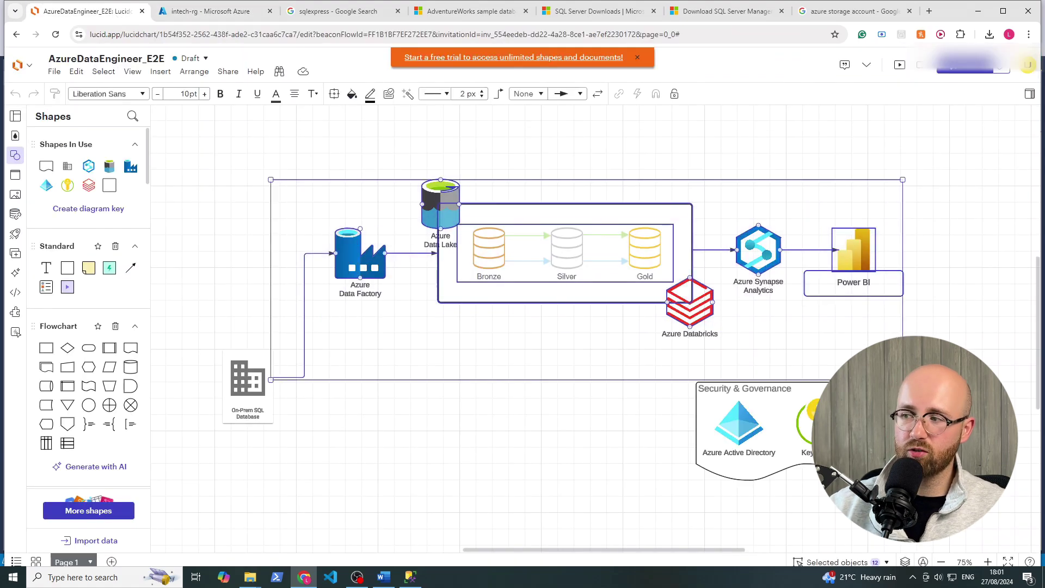
left_click(824, 322)
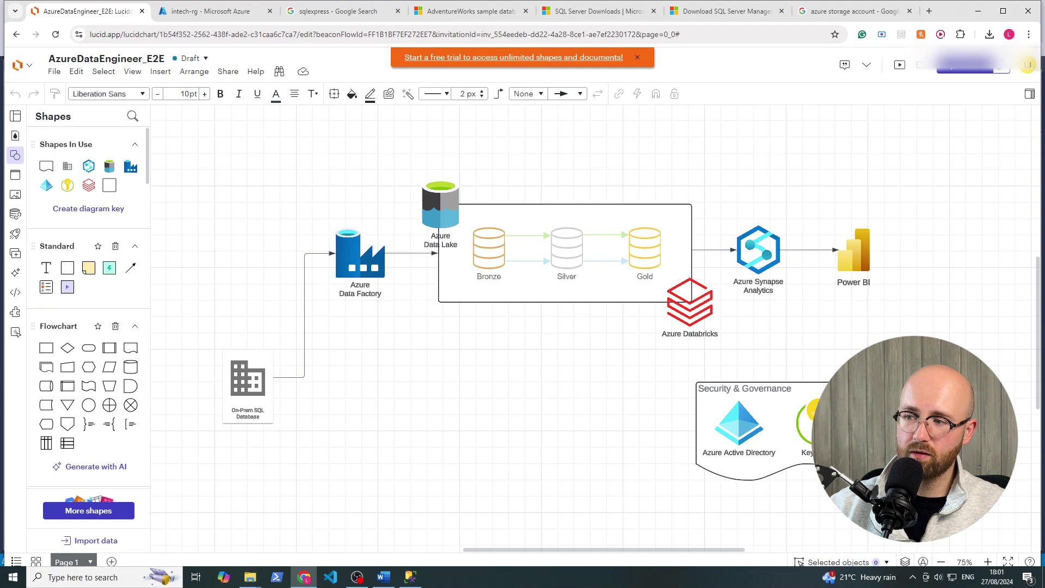
left_click(521, 256)
left_click(325, 176)
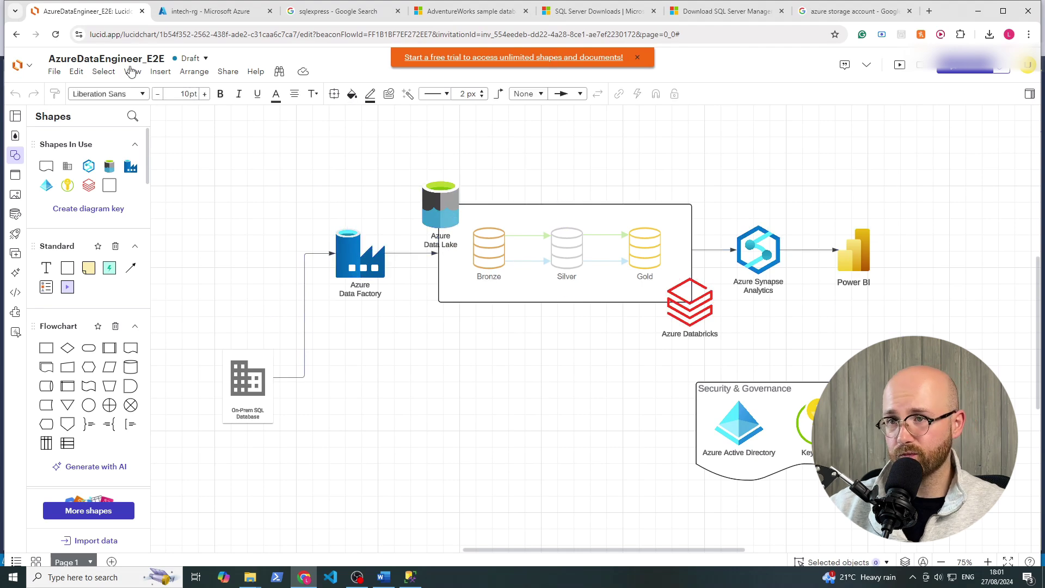
Step: Open the intechsg storage account from intech-rg in the Azure portal and examine its list of containers
left_click(180, 12)
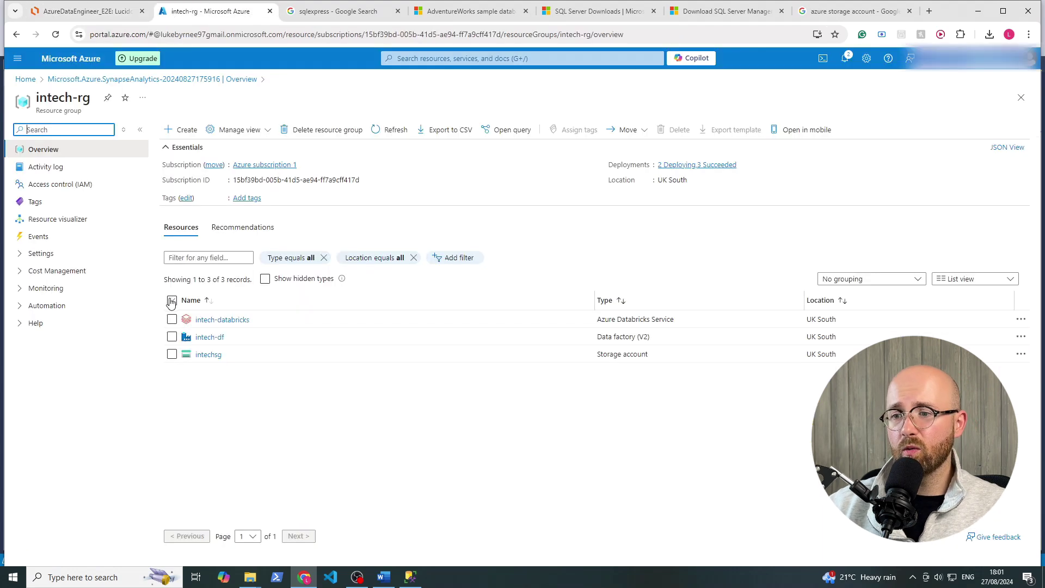
left_click(207, 356)
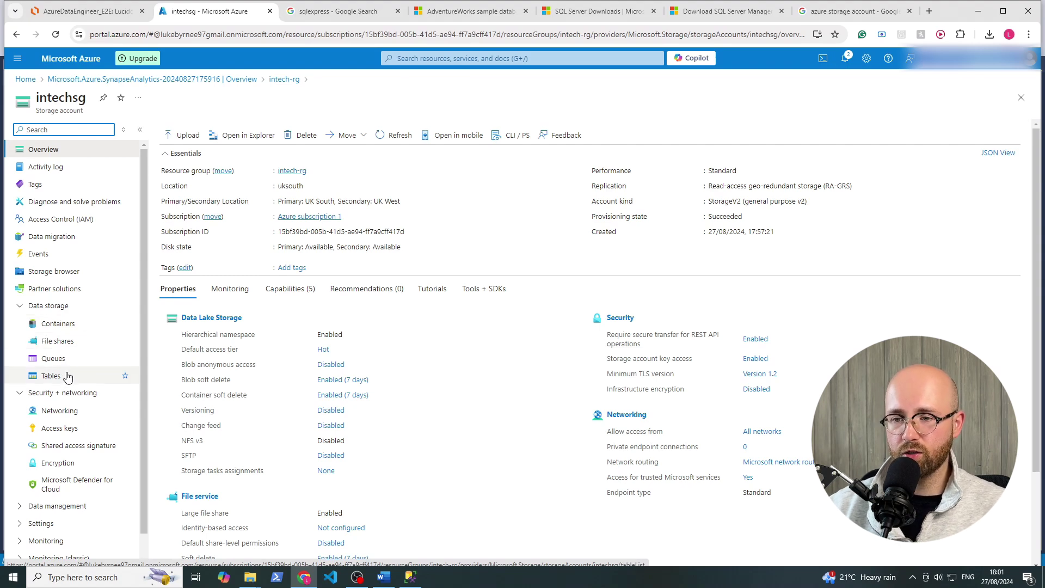
left_click(86, 325)
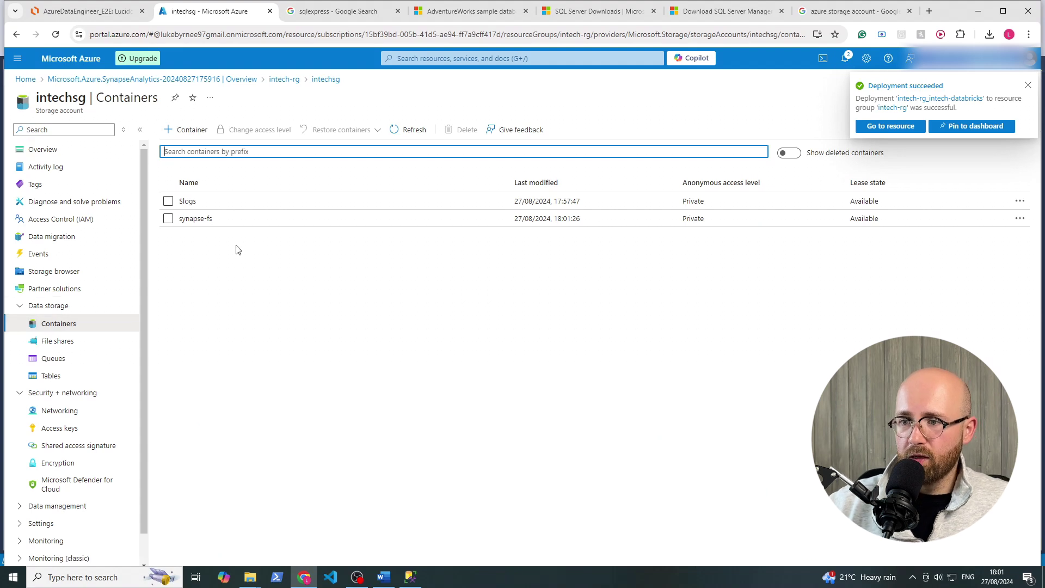
left_click_drag(214, 218, 163, 203)
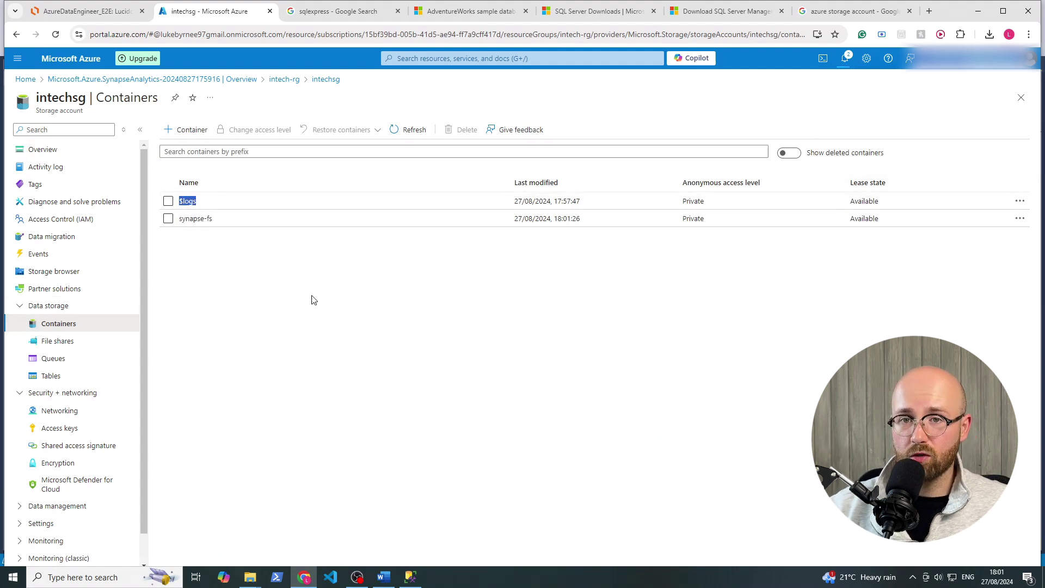
left_click(336, 302)
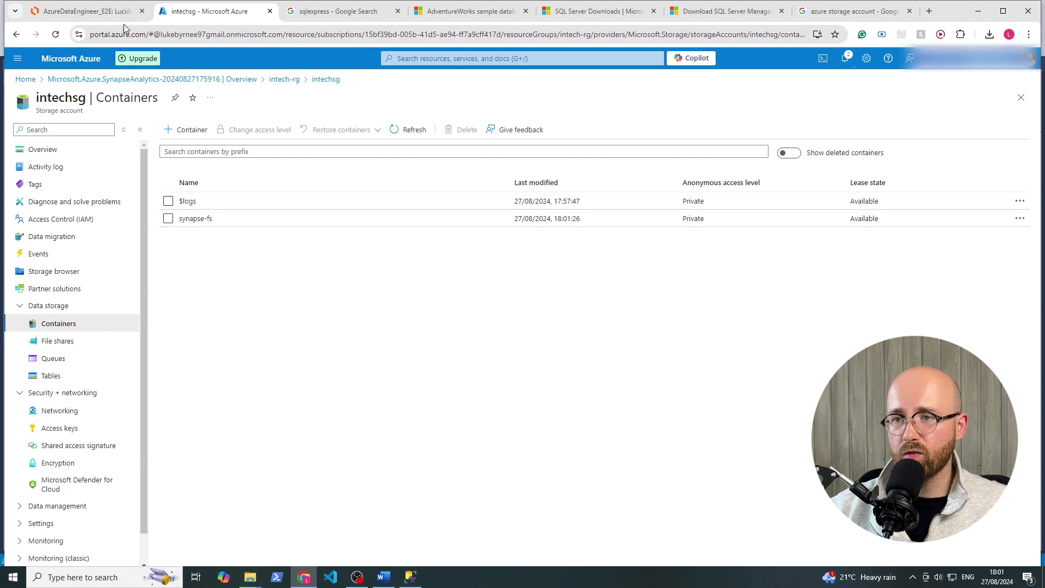
Step: Consult the Lucidchart diagram's data lake layers, then create containers named bronze, silver and gold in the intechsg storage account
left_click(121, 16)
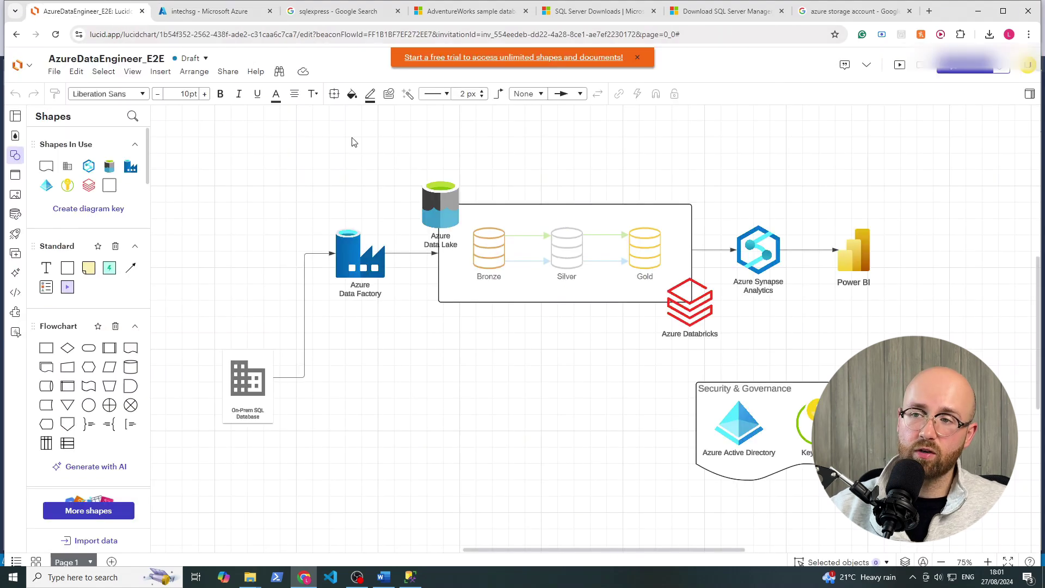
left_click(216, 6)
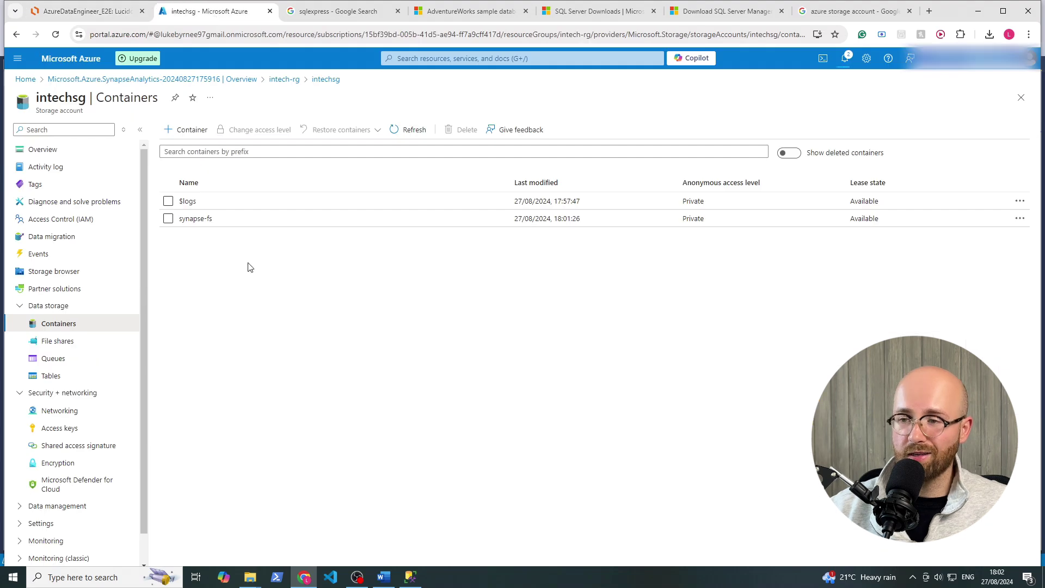
left_click(175, 130)
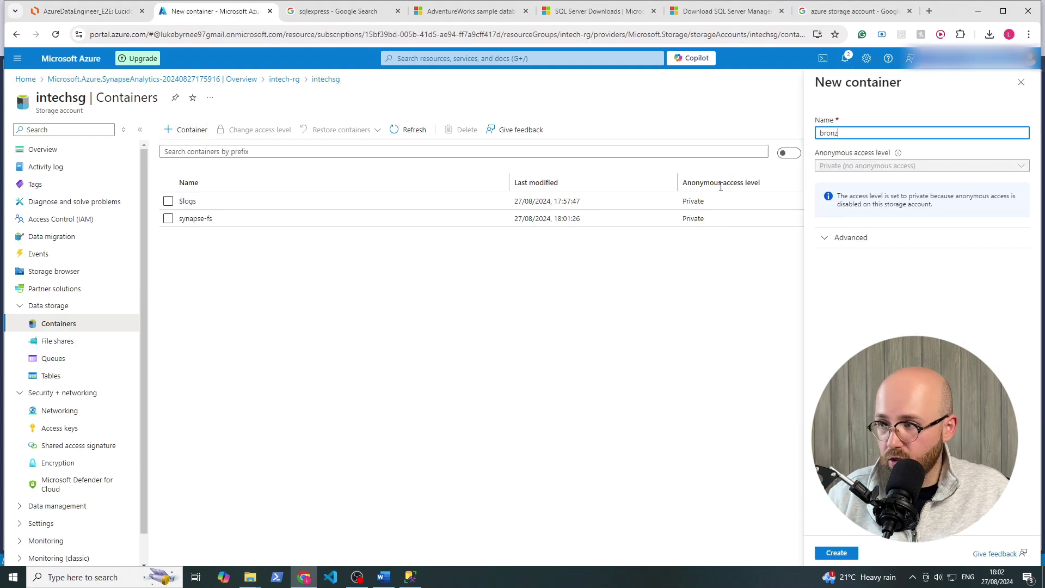
left_click(836, 552)
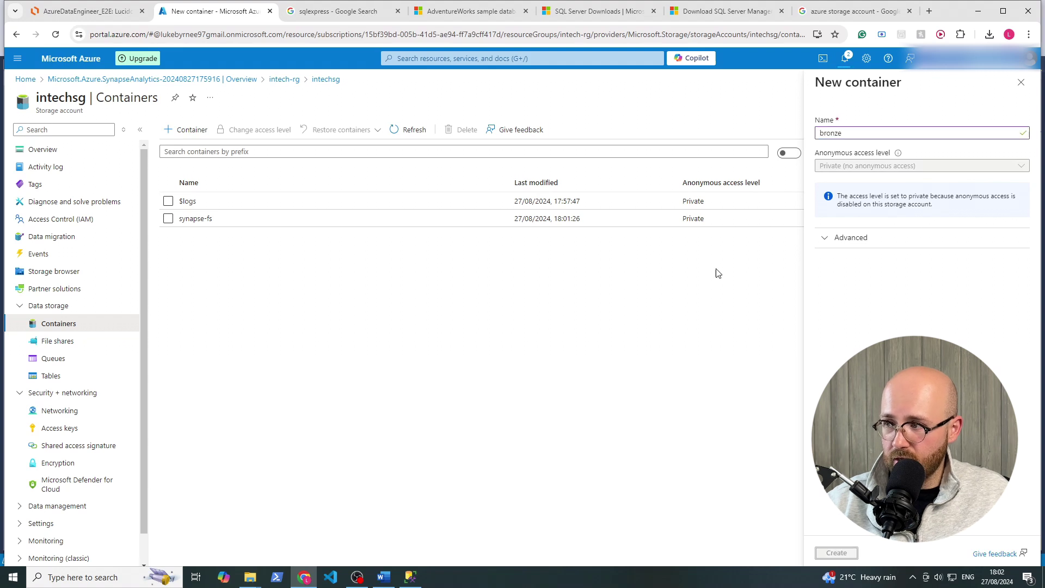
left_click(871, 137)
type("silver")
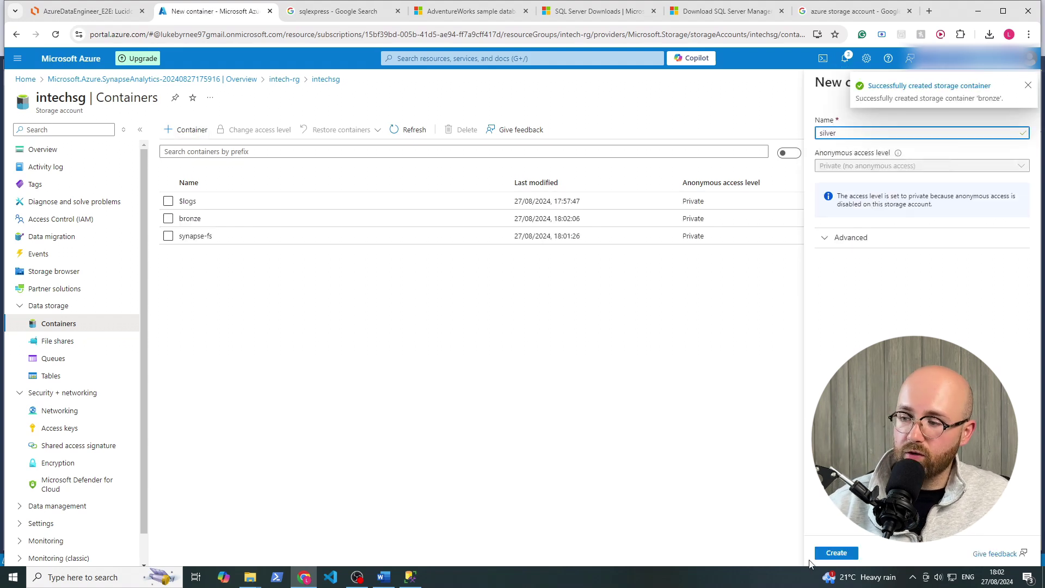
left_click(826, 553)
left_click(875, 129)
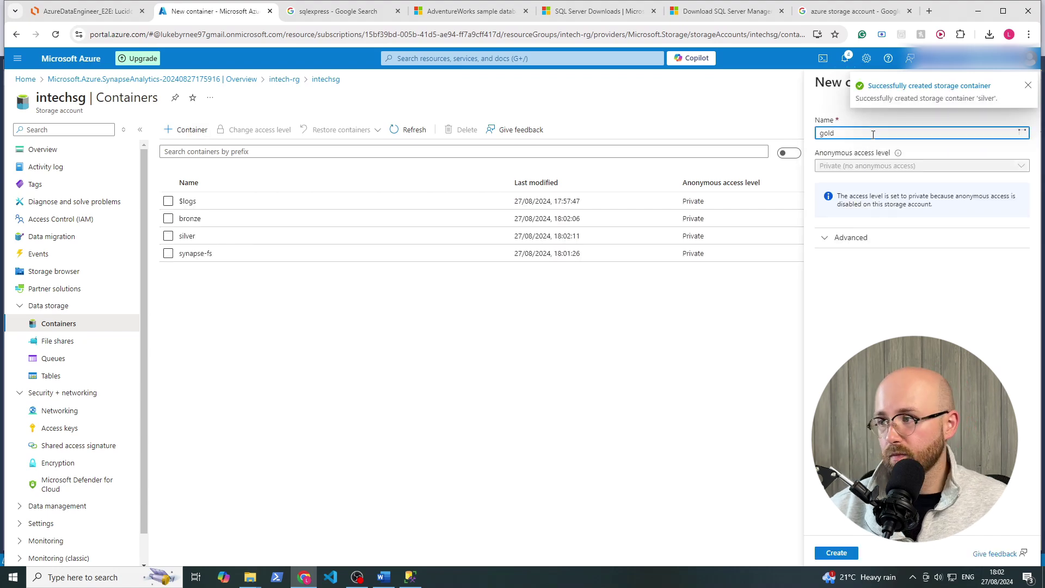
left_click(837, 553)
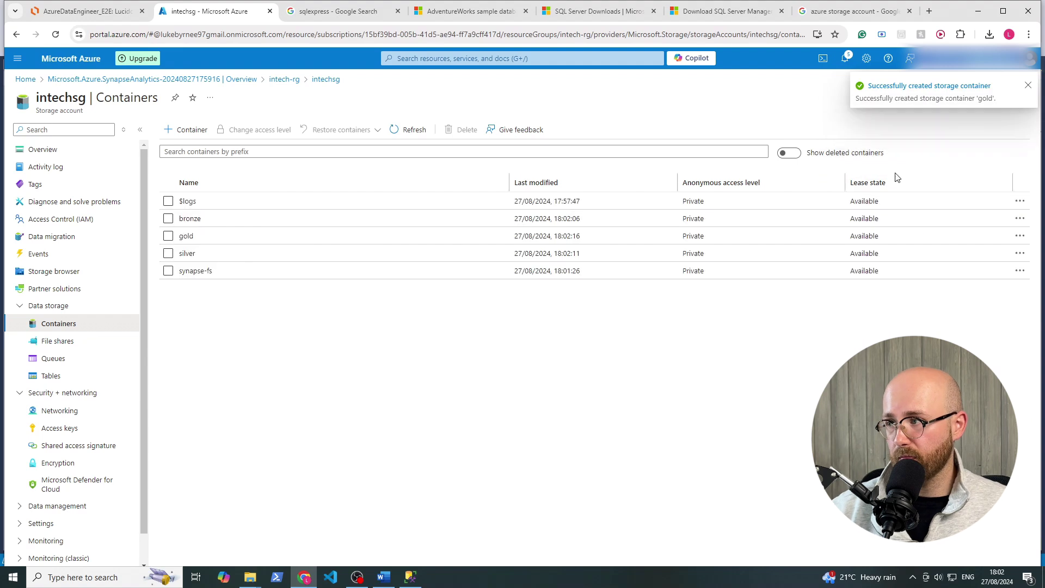
left_click(1030, 88)
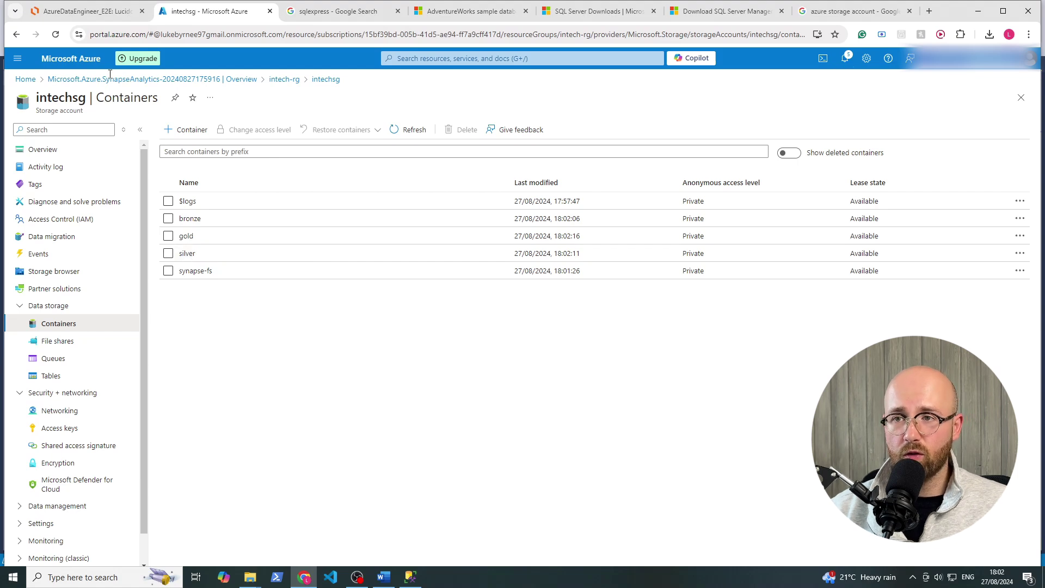
Step: Consult the Security & Governance section of the Lucidchart diagram and start adding a new resource to intech-rg in the Azure portal
left_click(92, 12)
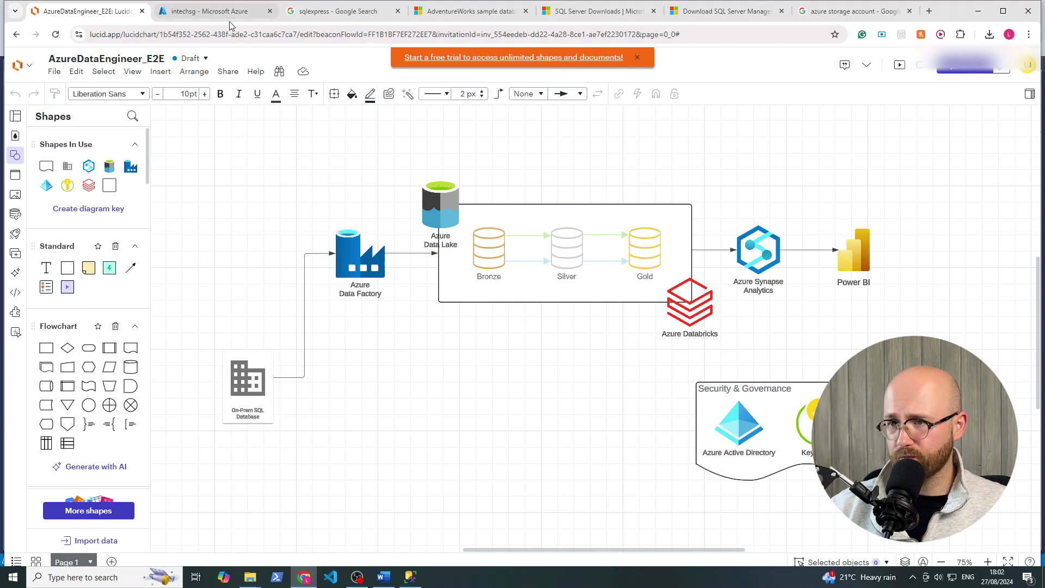
left_click(745, 423)
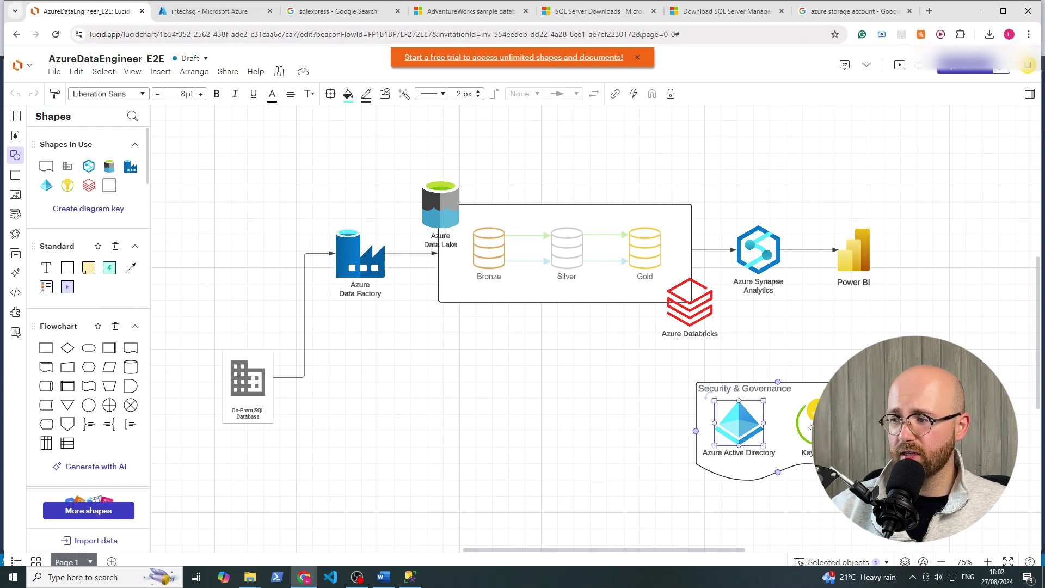
key("Escape")
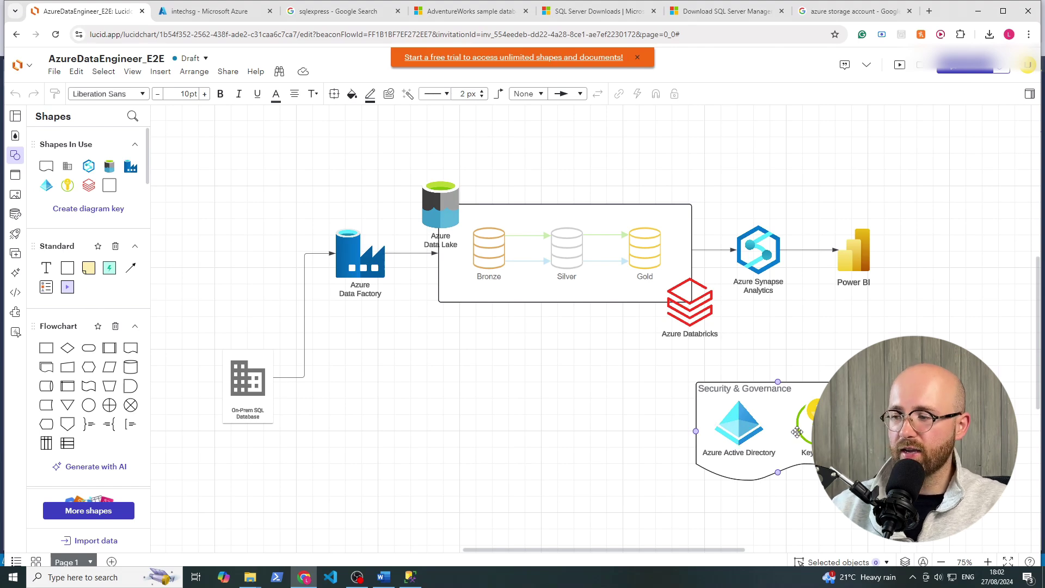
left_click(224, 16)
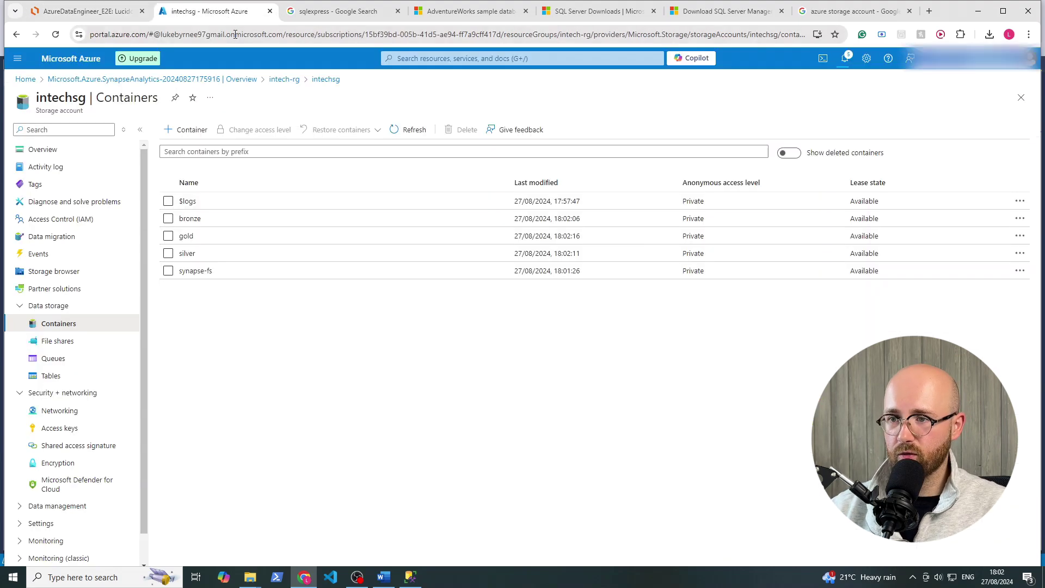
left_click(284, 79)
left_click(182, 130)
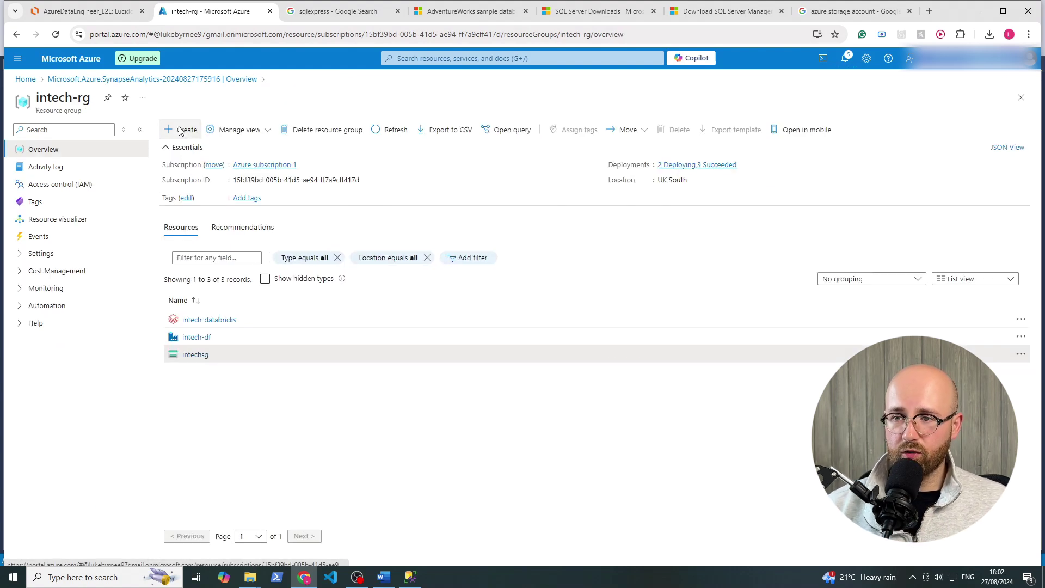
Step: Check the progress of the running Synapse Analytics deployment through the notifications and return to the Marketplace
left_click(853, 64)
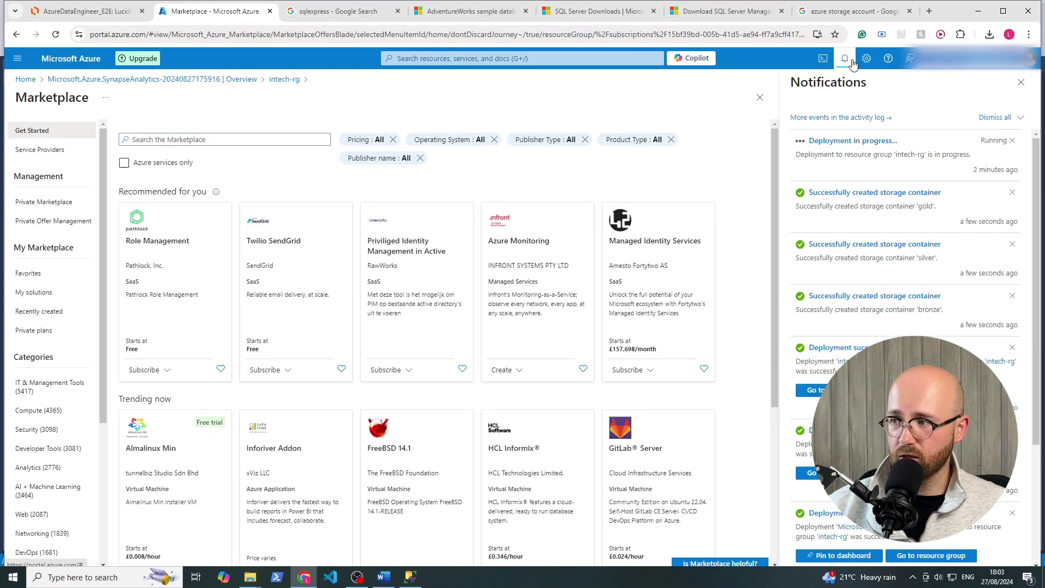
left_click_drag(975, 155, 800, 144)
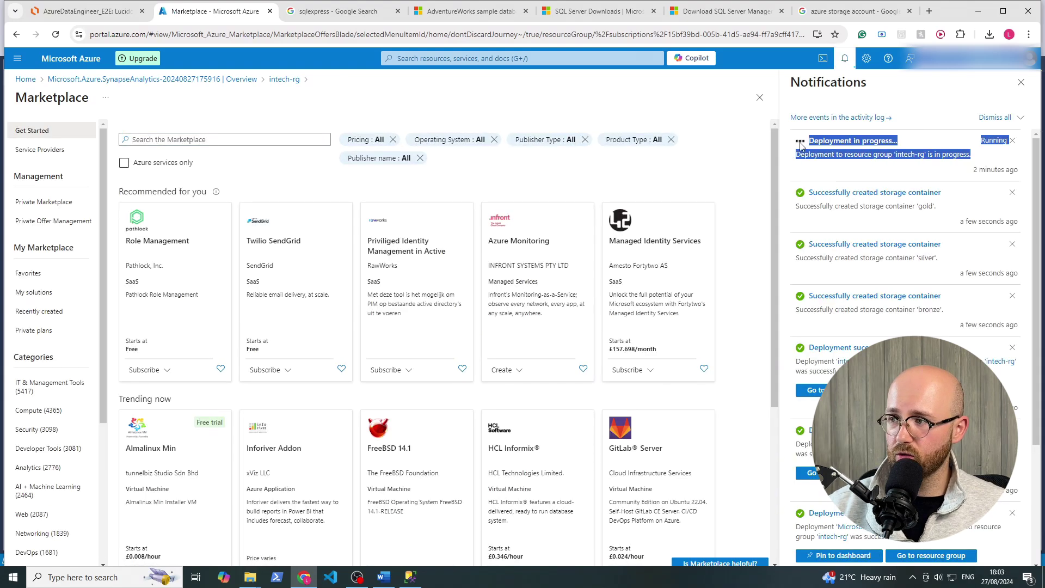
left_click(833, 141)
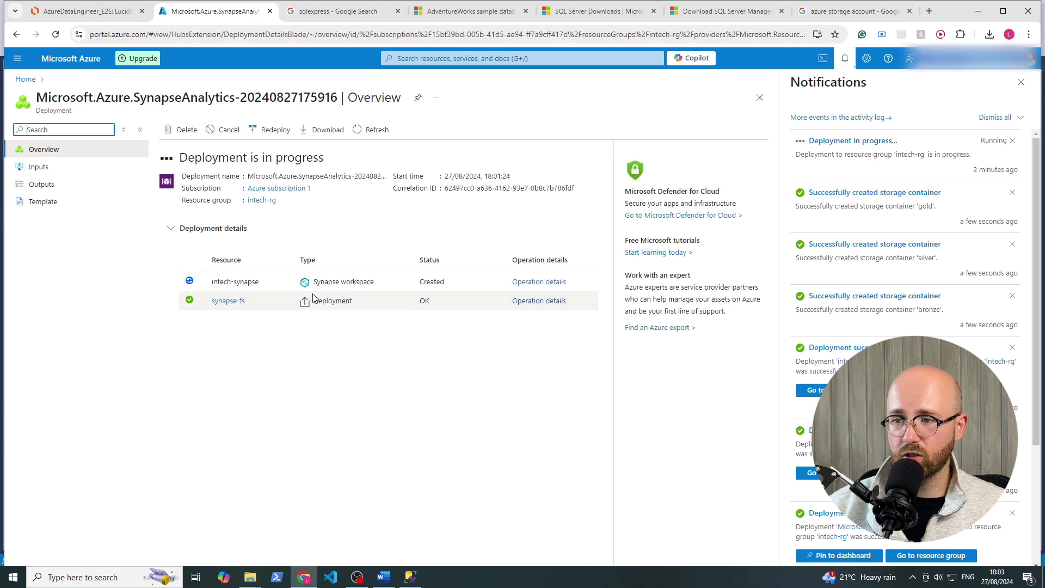
left_click(16, 35)
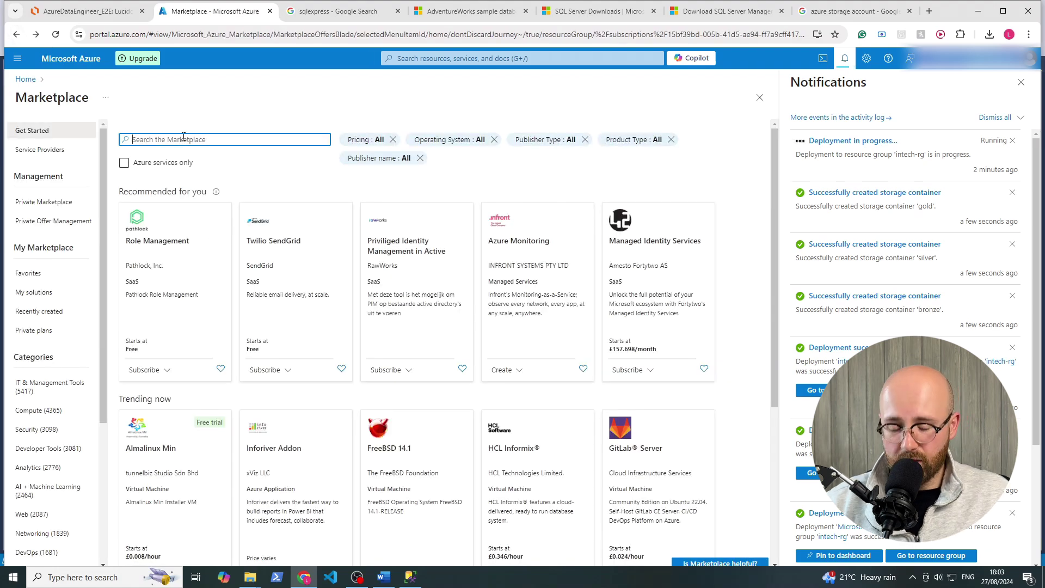
Step: Search the Marketplace for Microsoft's Key Vault service and start creating a key vault
type("key vaut")
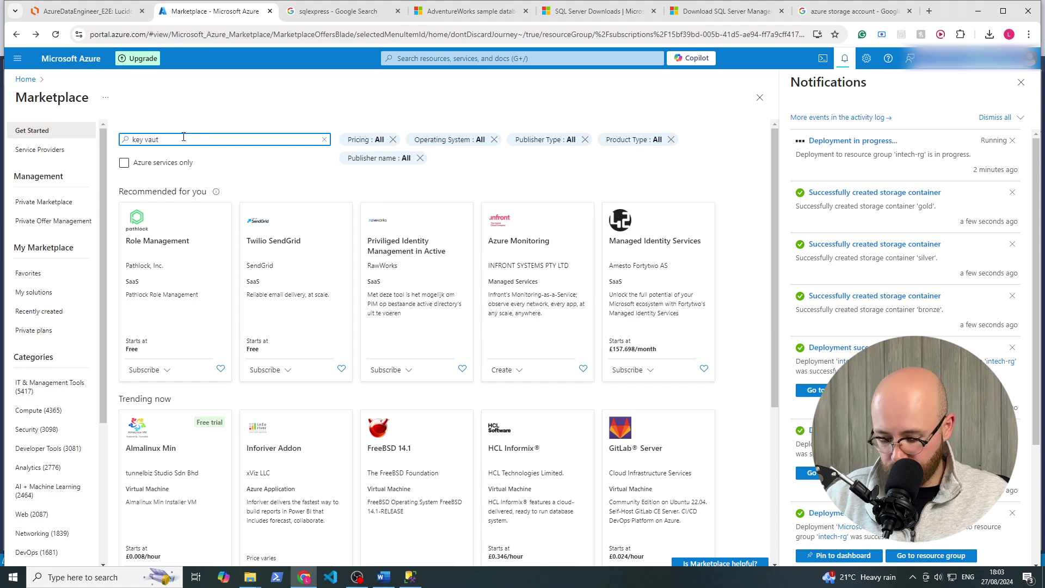
key("Return")
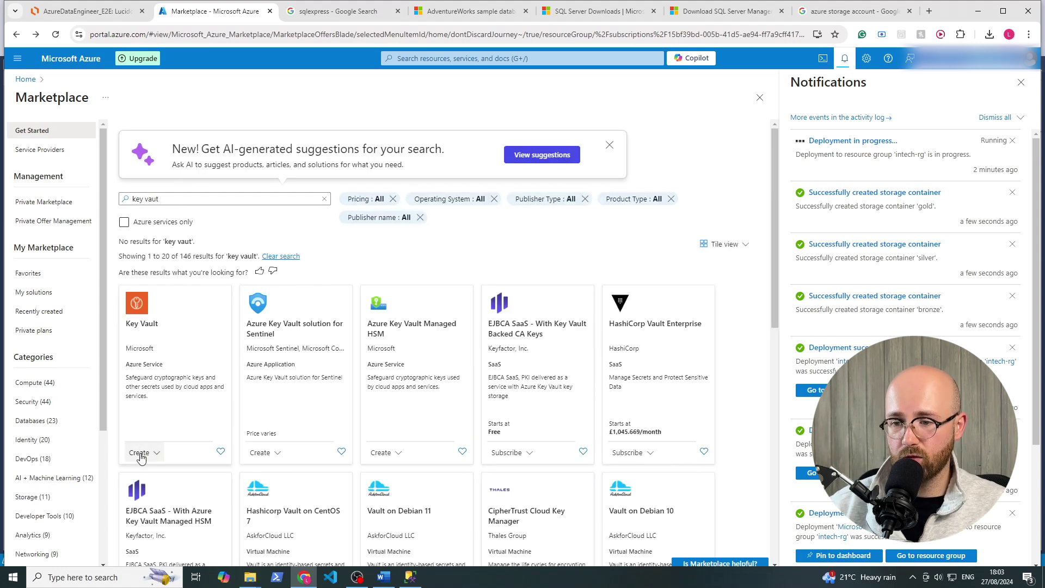
left_click(140, 453)
left_click(143, 473)
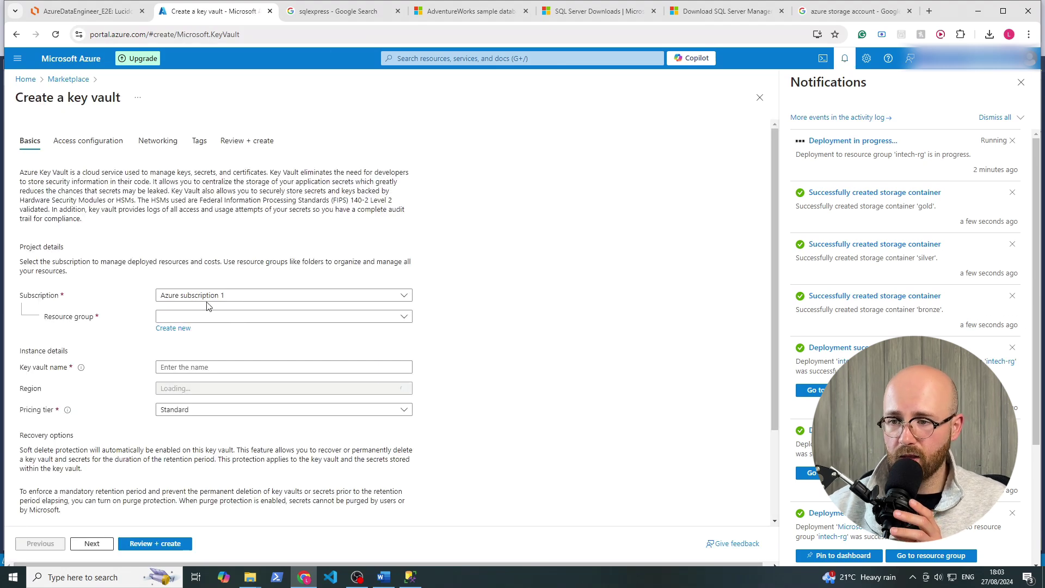
Step: Assign the key vault to the intech-rg resource group and try intech-kv as its name
left_click(205, 318)
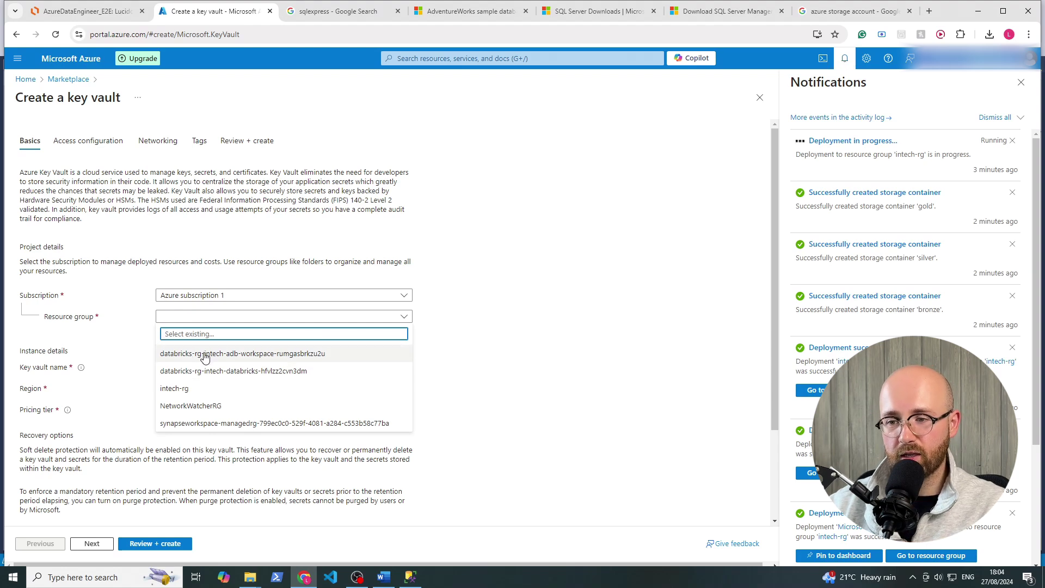
left_click(197, 389)
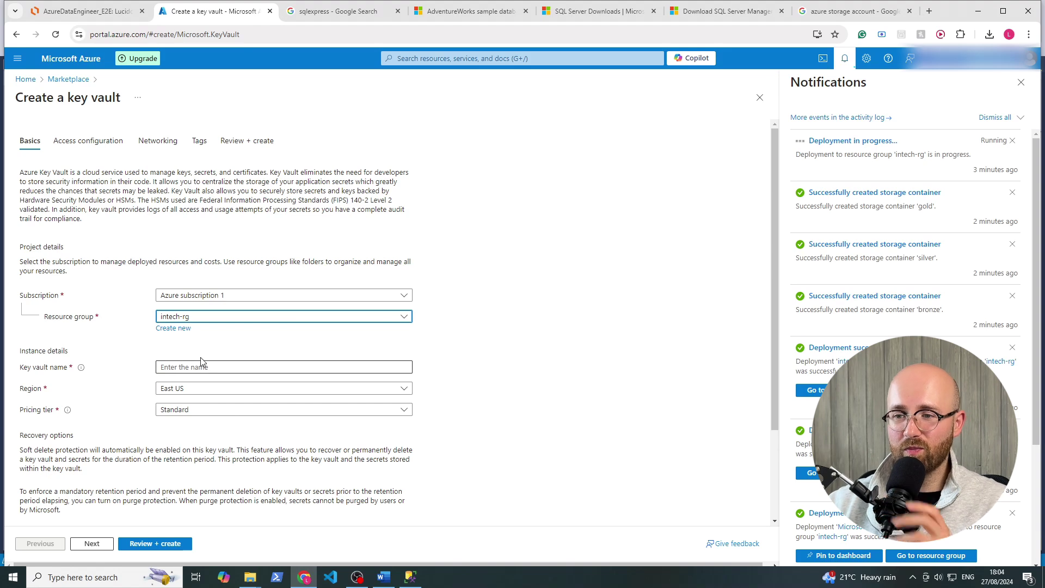
left_click(207, 369)
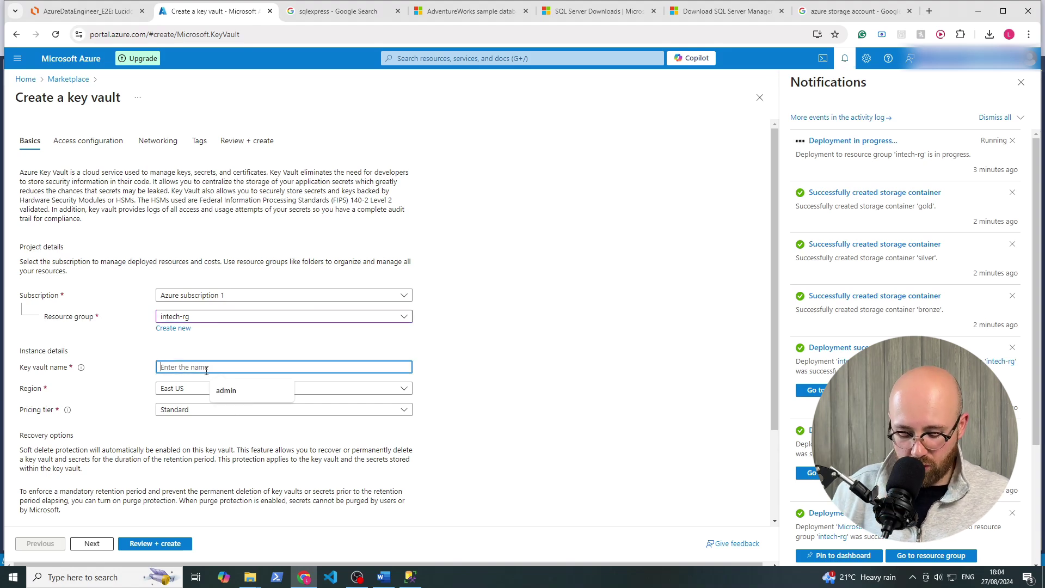
type("intech")
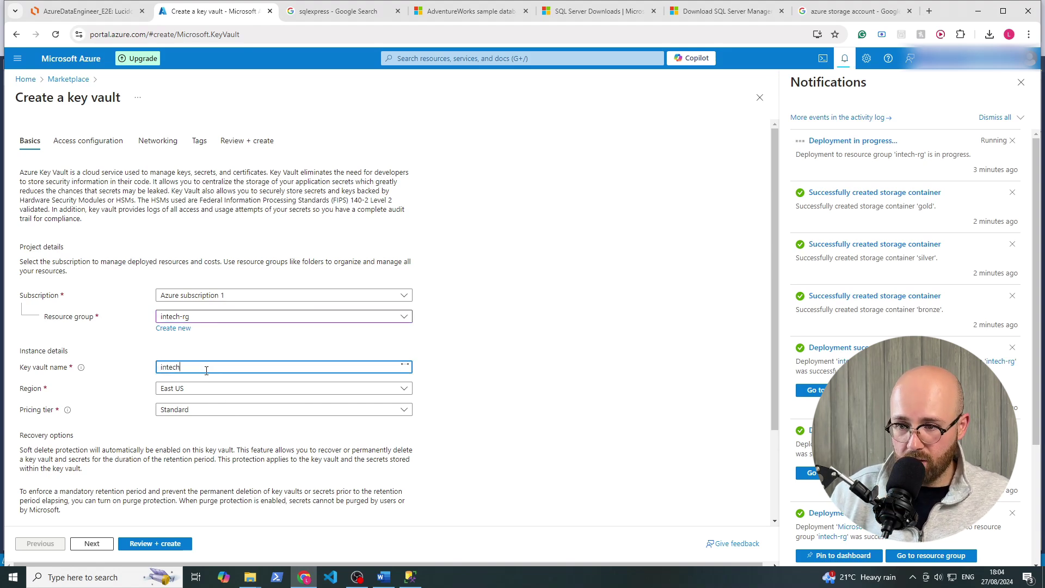
type("-kv")
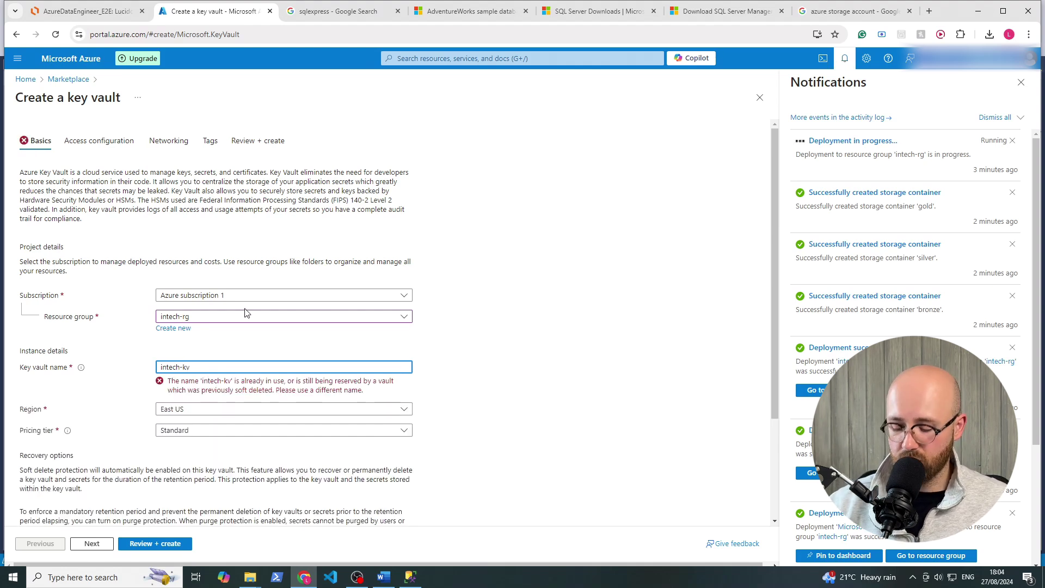
Step: Change the key vault name to intech-keyvault and set its region to UK South
key("BackSpace")
key("BackSpace")
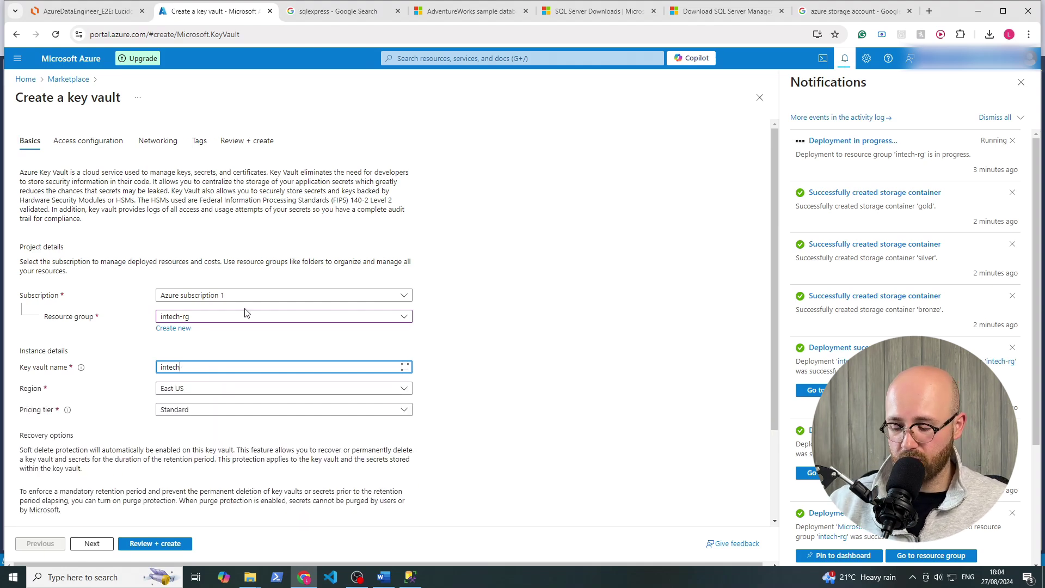
type("-")
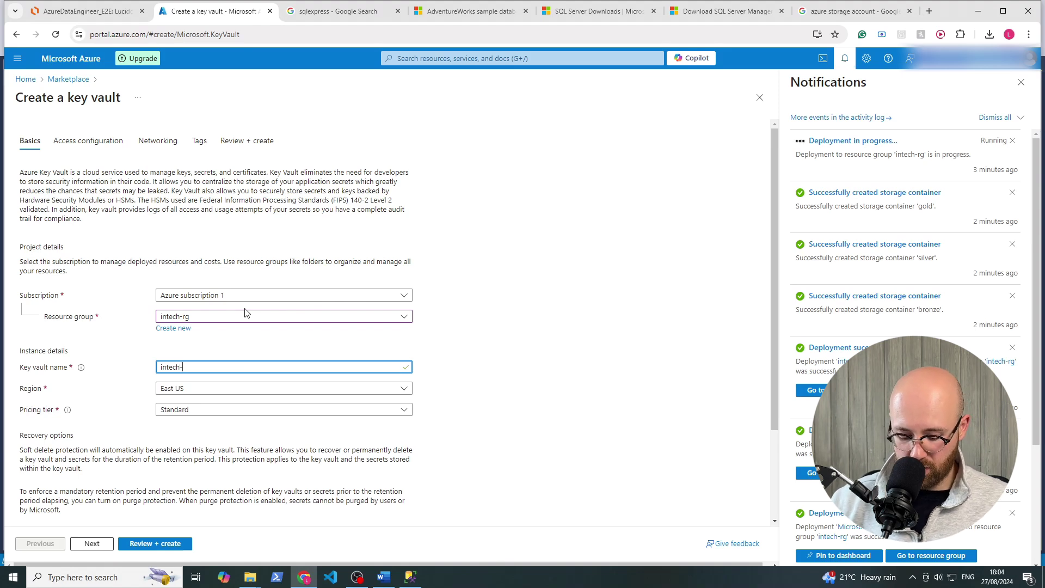
type("keyvault")
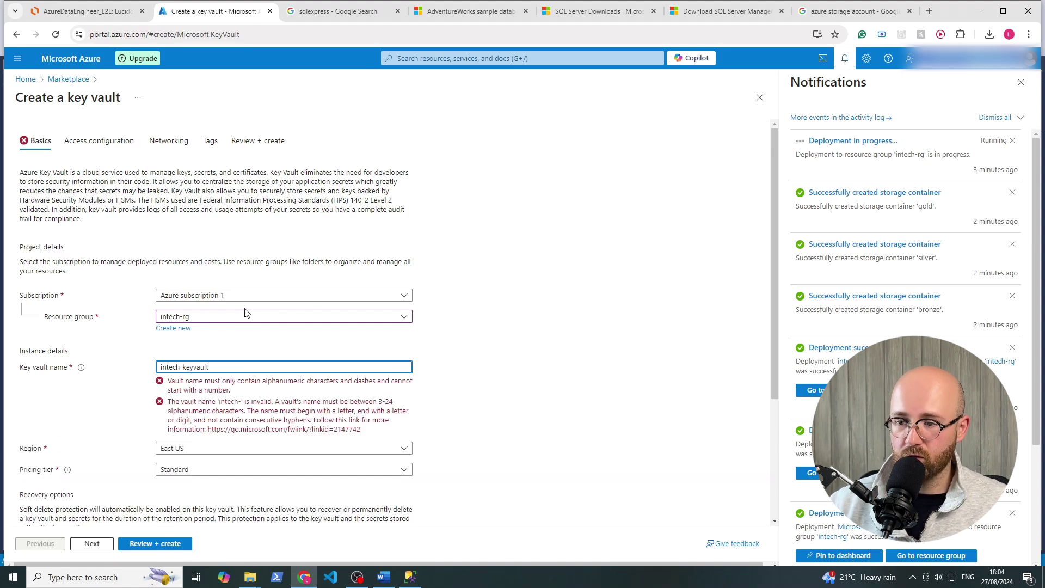
left_click(222, 388)
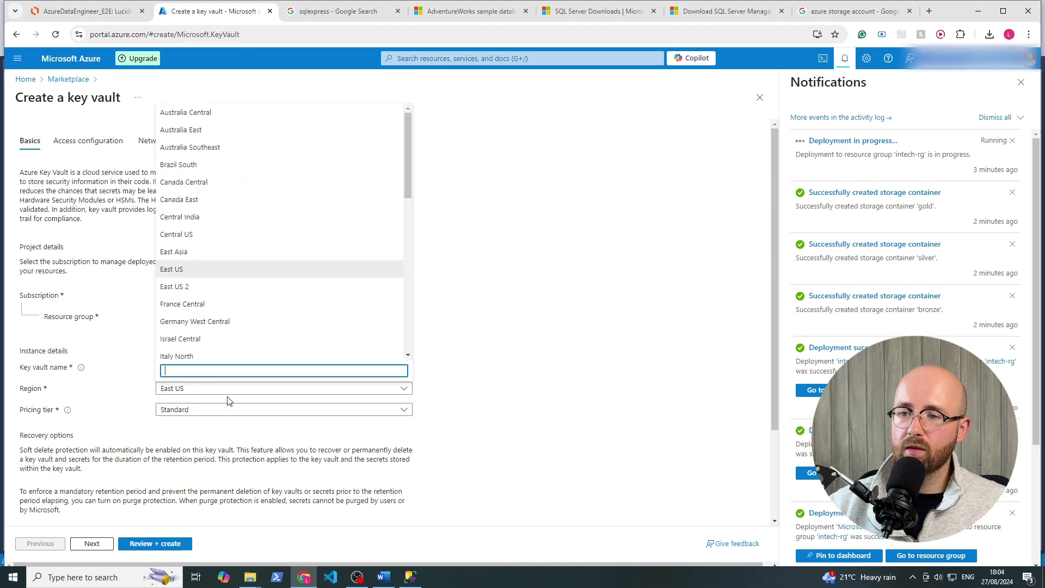
type("uk")
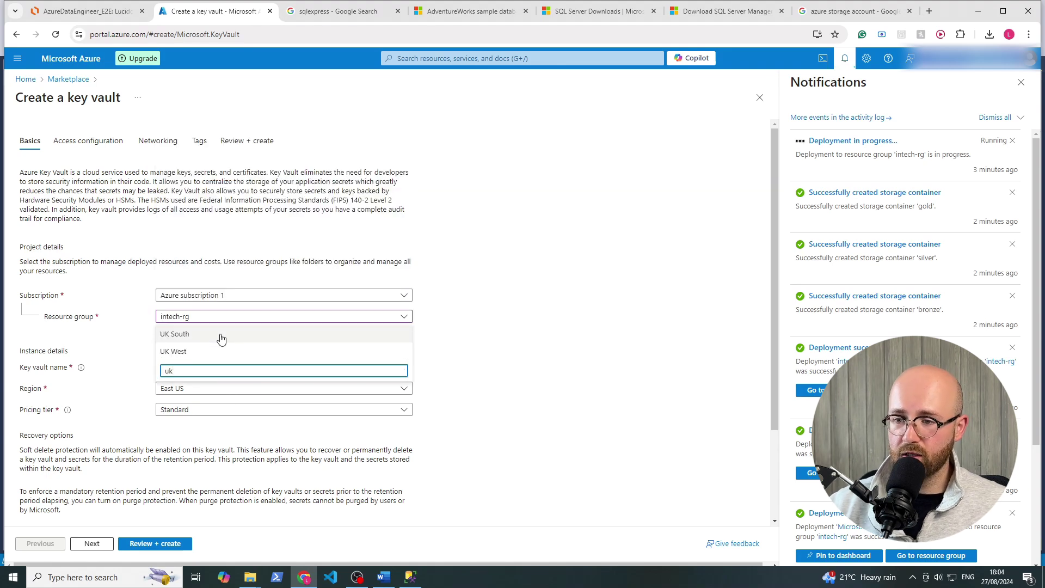
left_click(221, 334)
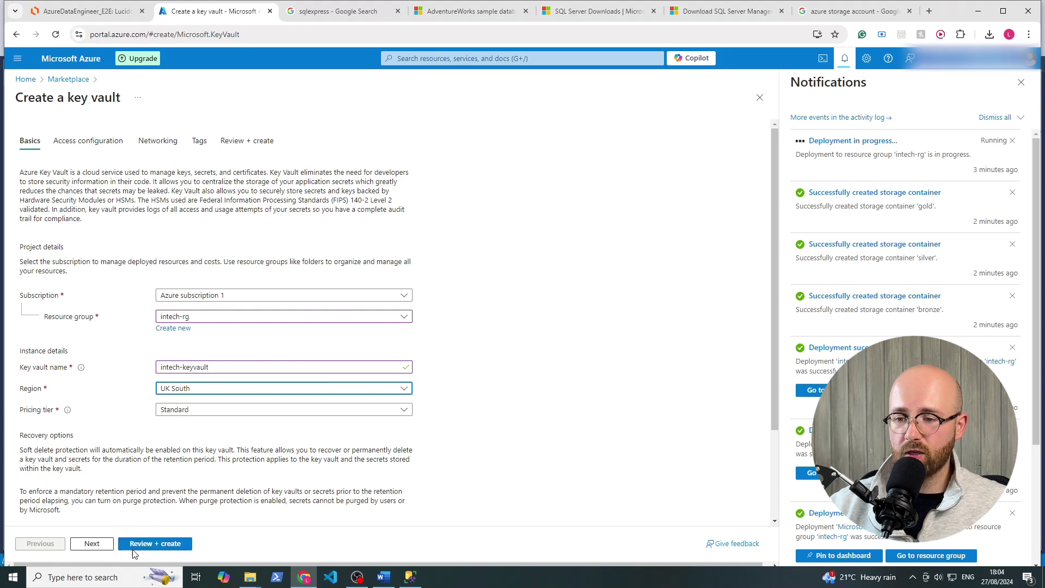
Step: Review the key vault configuration, close the notifications and create the vault
left_click(147, 543)
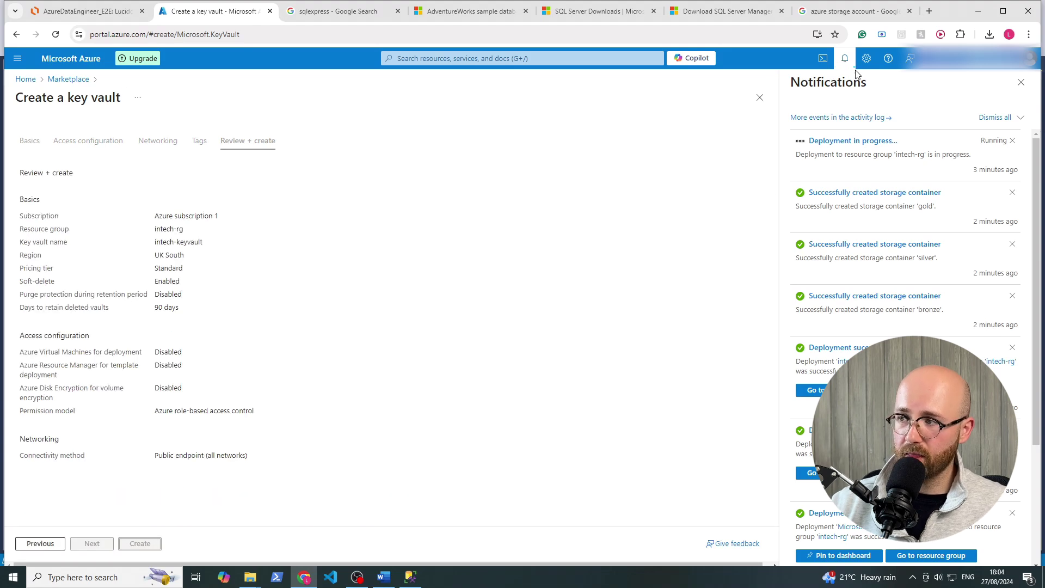
left_click(845, 58)
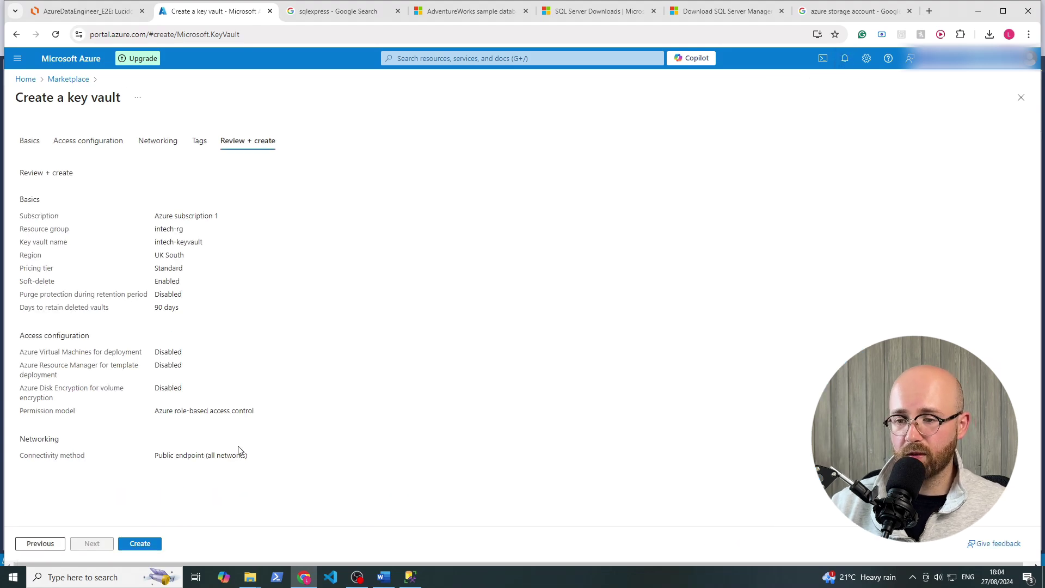
left_click(145, 544)
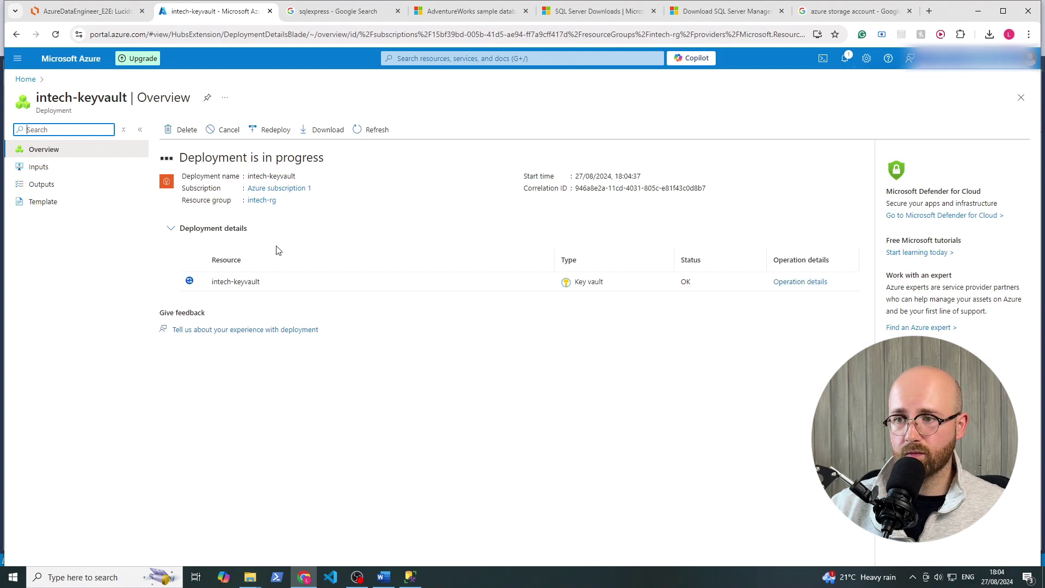
Step: Open the intech-rg resource group and consult the Power BI stage of the Lucidchart architecture diagram
left_click(268, 202)
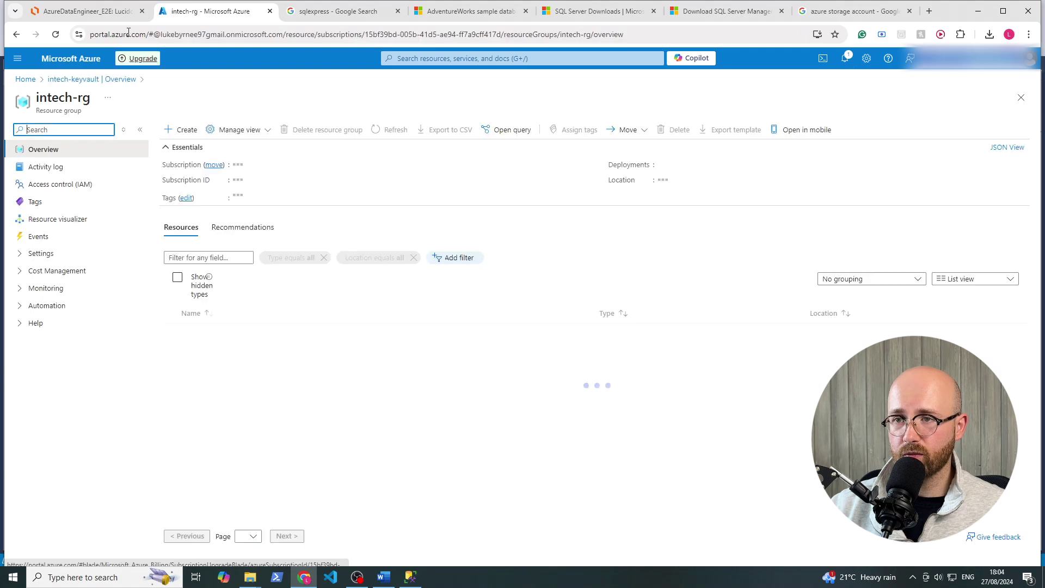
left_click(110, 11)
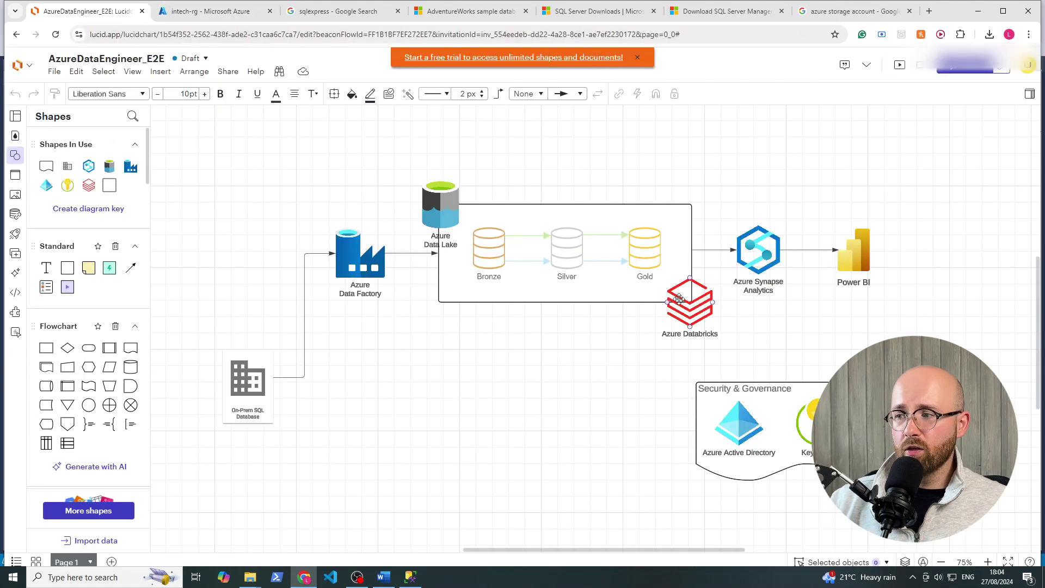
left_click(854, 264)
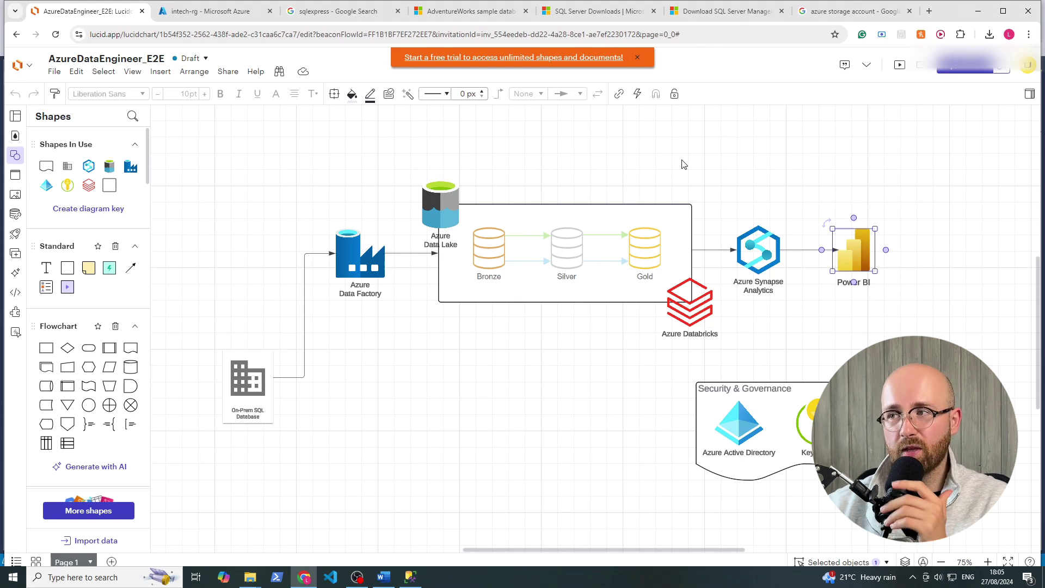
Step: Search Google in a new tab for "virtualisation windows on mac"
left_click(929, 11)
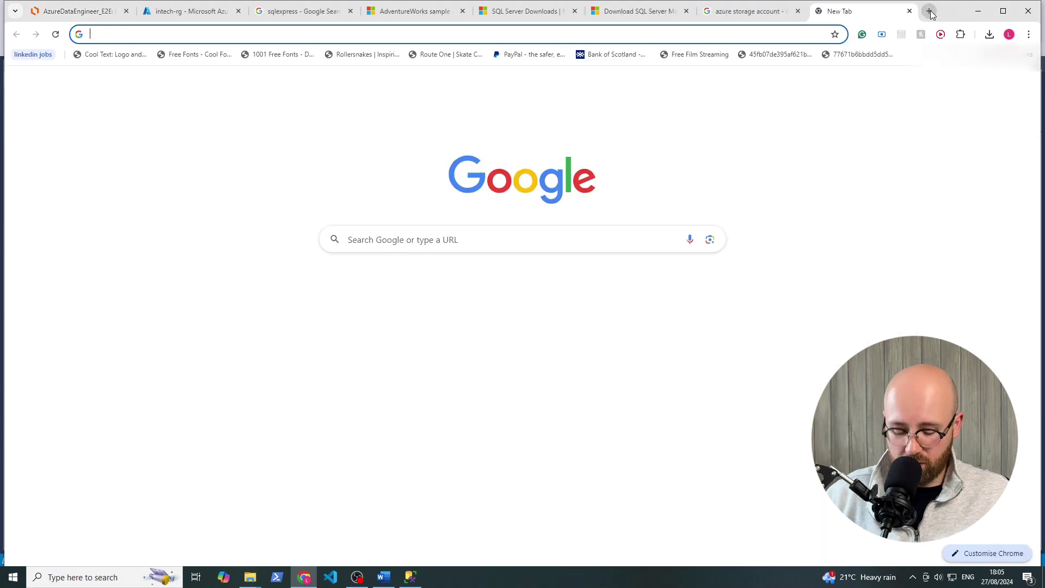
type("vi")
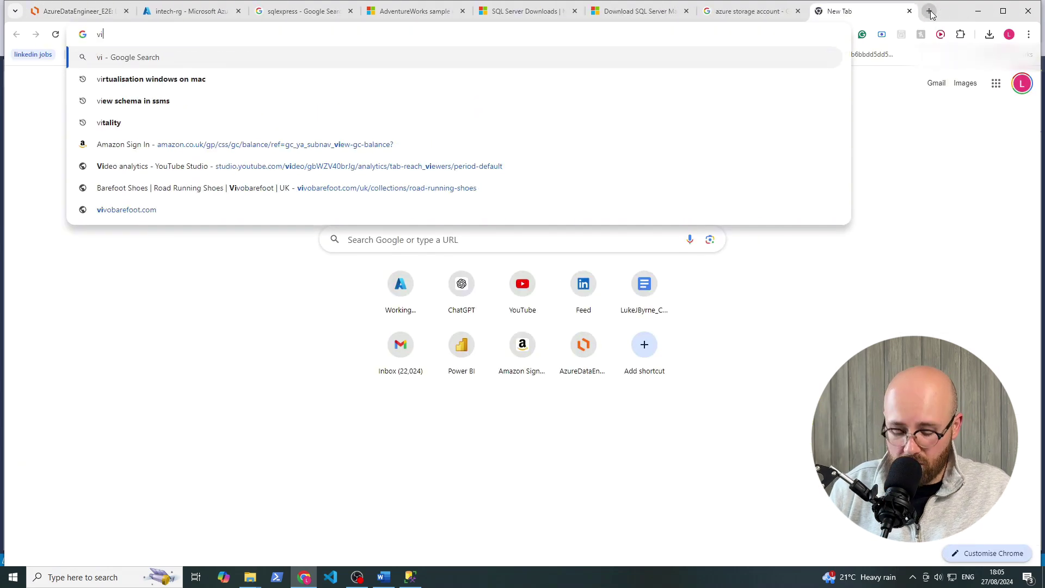
type("rtualisati")
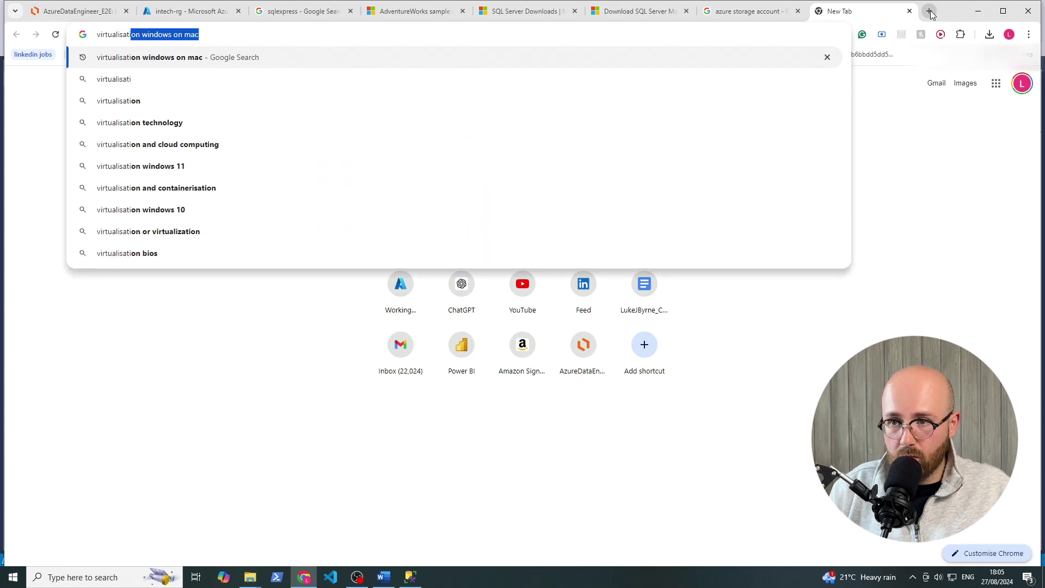
type("on")
key("Return")
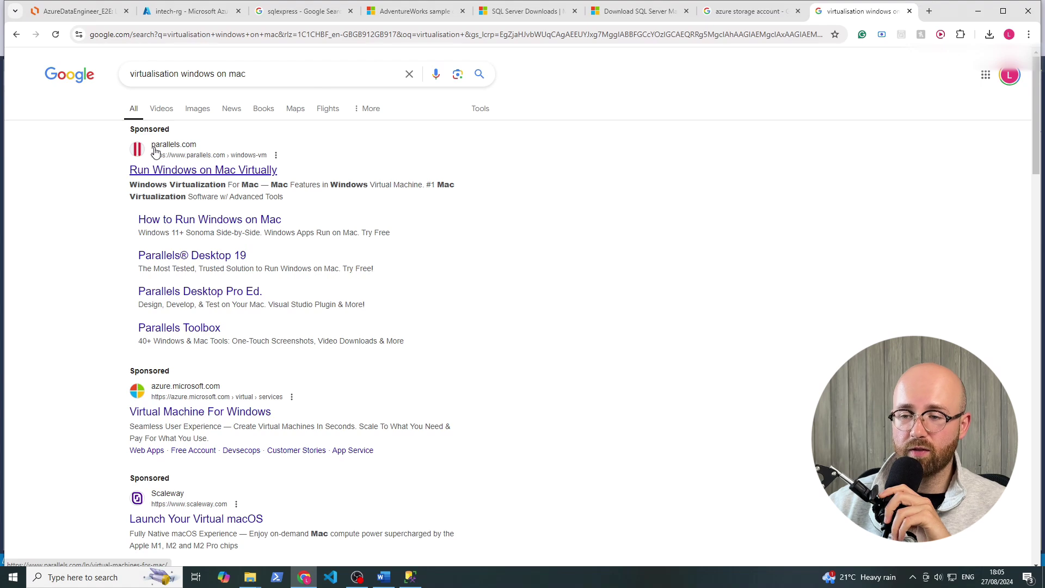
Step: Expand the AI Overview in the search results and review the virtualization options for running Windows on a Mac
scroll(238, 210, "down", 3)
scroll(238, 206, "down", 2)
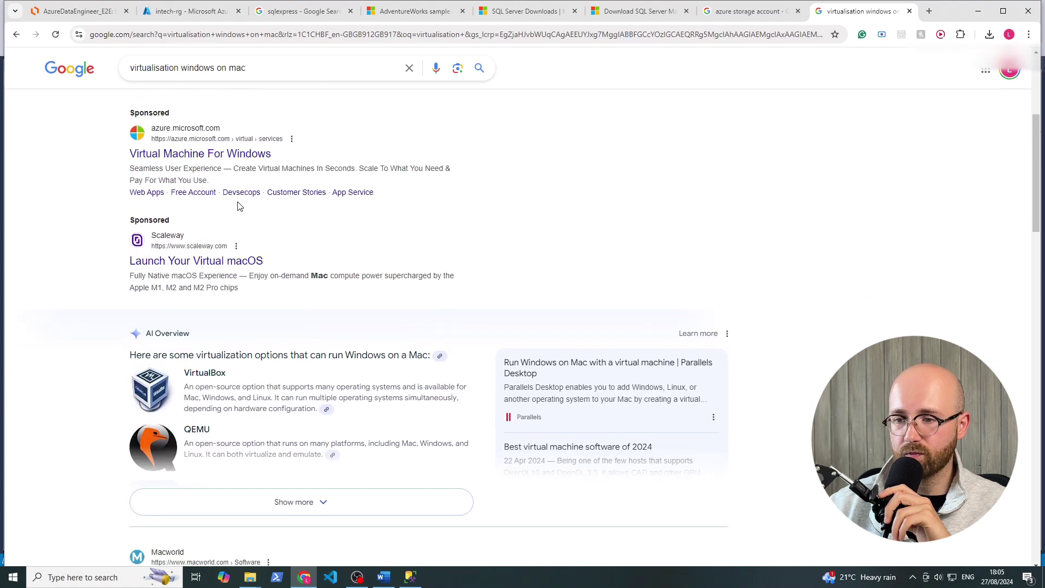
left_click(301, 487)
scroll(292, 496, "down", 1)
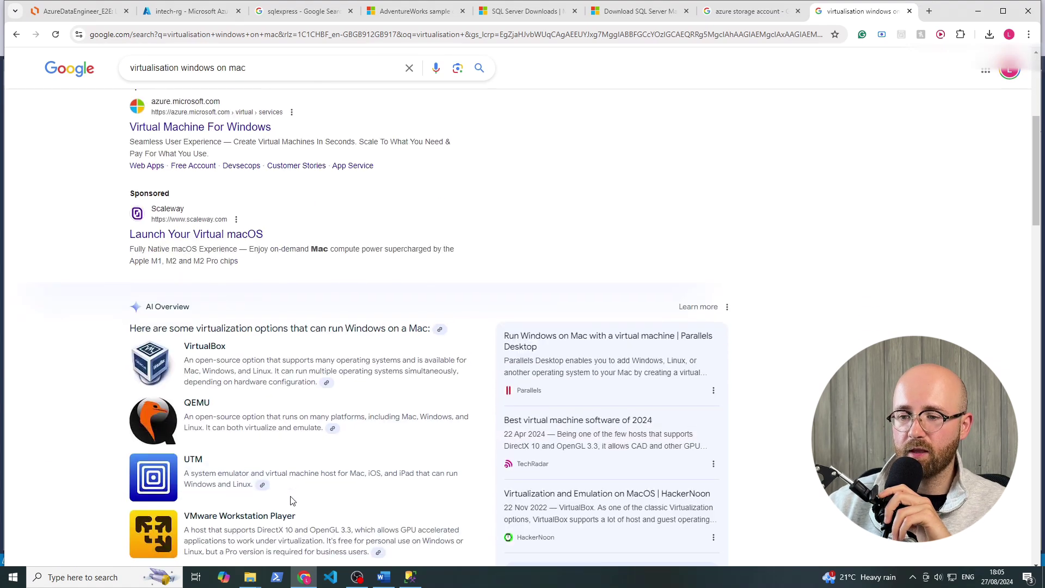
left_click_drag(228, 305, 166, 308)
left_click(840, 332)
scroll(751, 235, "up", 6)
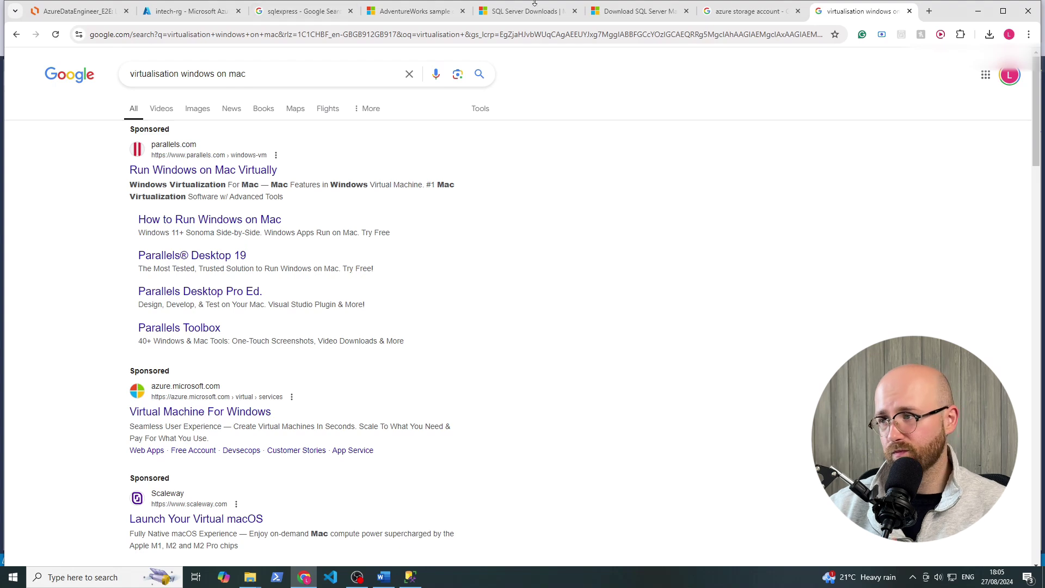
Step: Revisit the SSMS download page, the intech-rg resource list and the sqlexpress search results
left_click(736, 16)
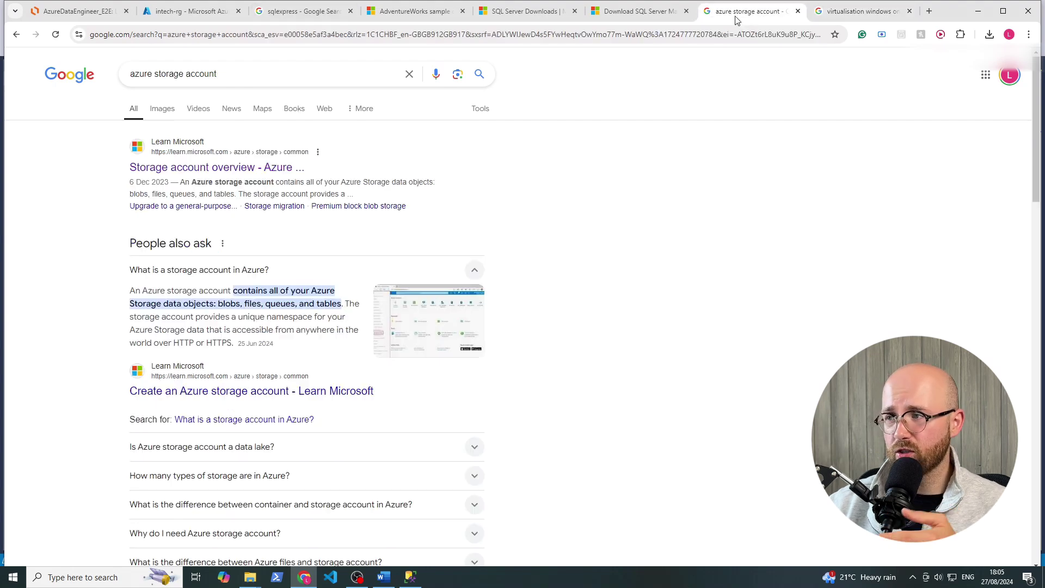
left_click(641, 15)
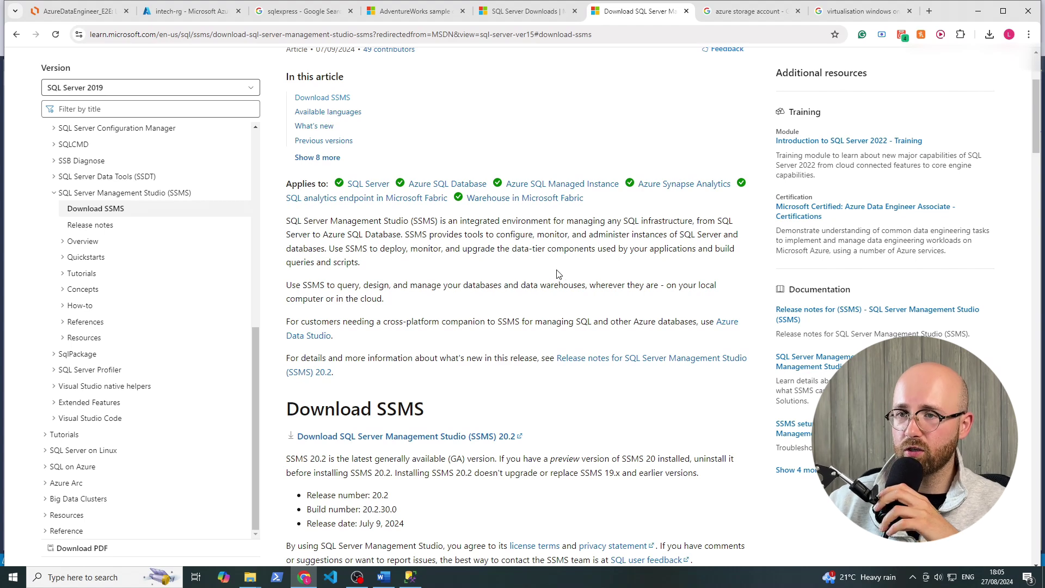
left_click(188, 15)
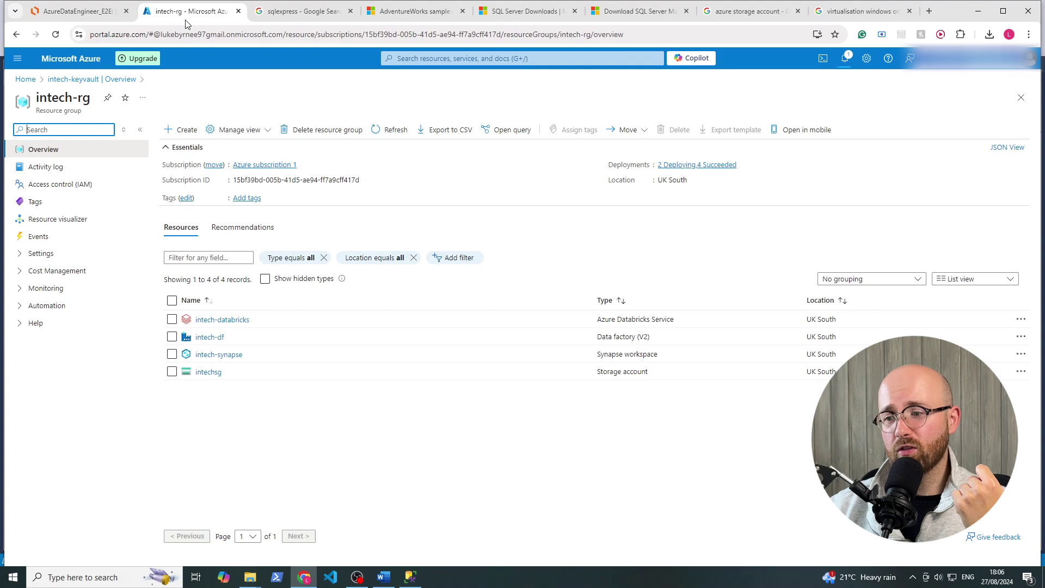
left_click(302, 18)
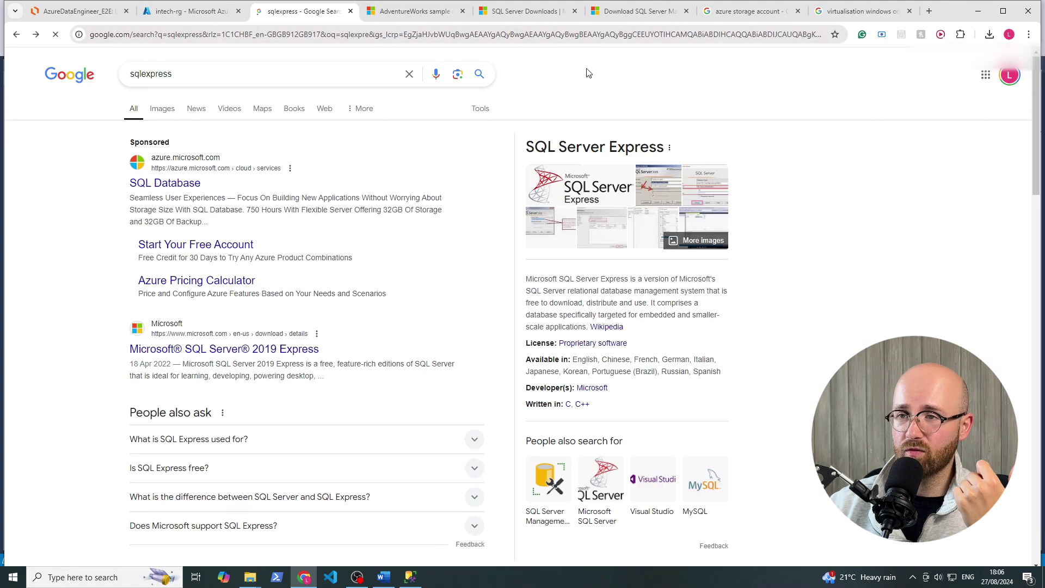
Step: Examine the Lucidchart diagram's flow from Azure Data Factory through the data lake and Synapse Analytics to Power BI
left_click(111, 13)
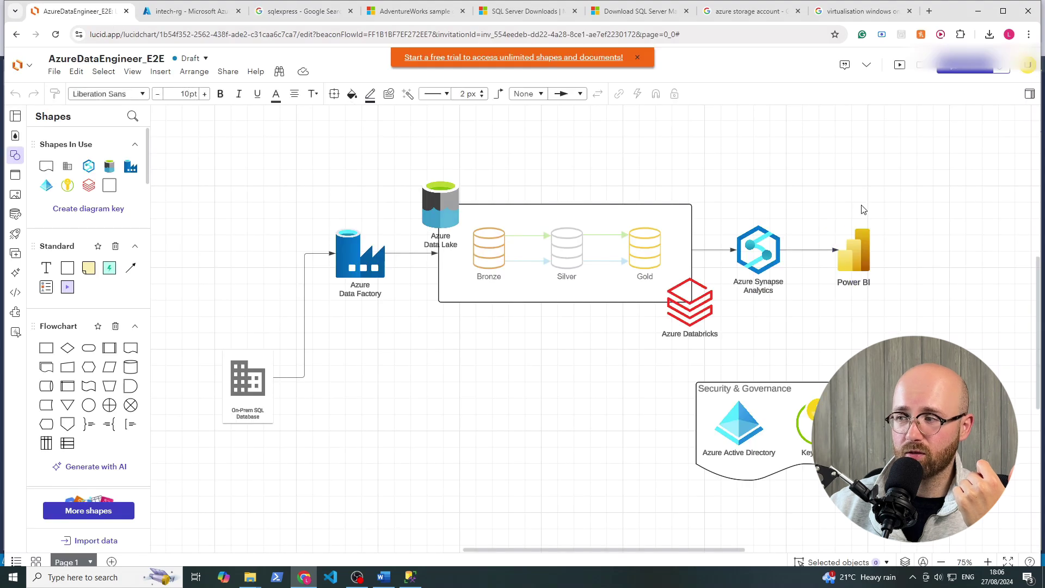
left_click_drag(877, 210, 860, 266)
left_click(944, 353)
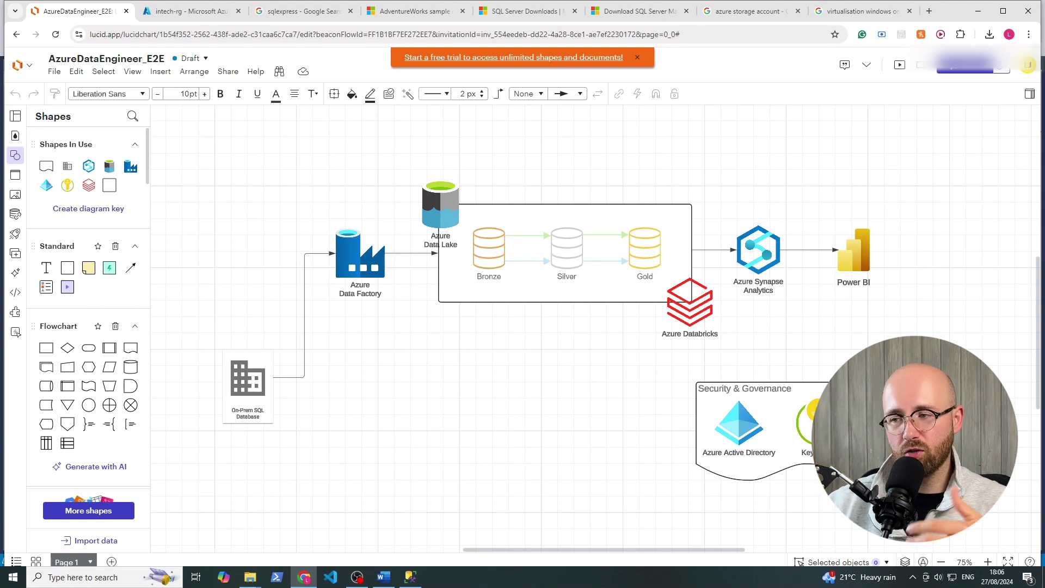
left_click_drag(322, 184, 786, 304)
left_click(856, 166)
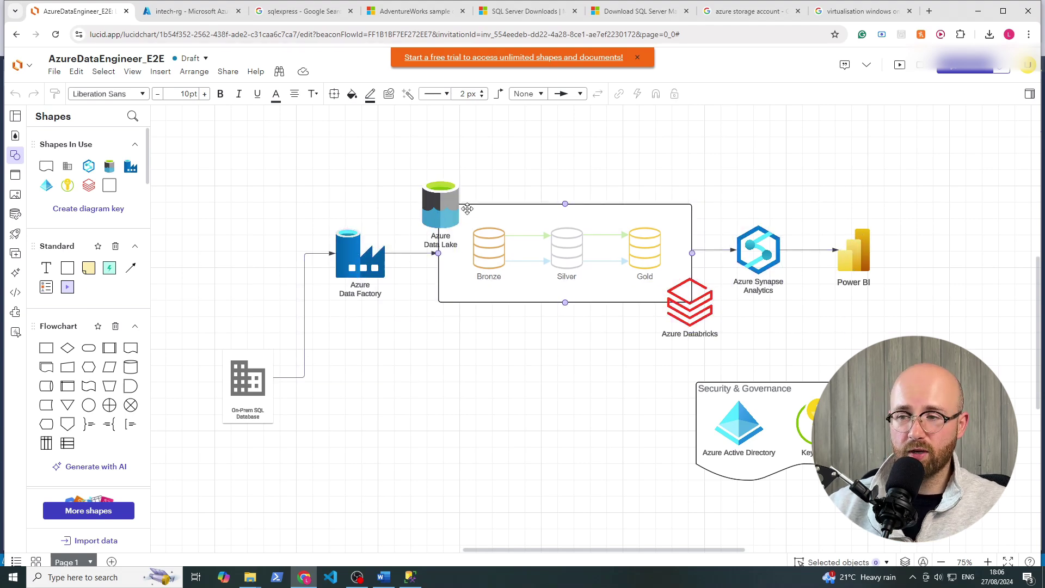
left_click_drag(334, 151, 782, 329)
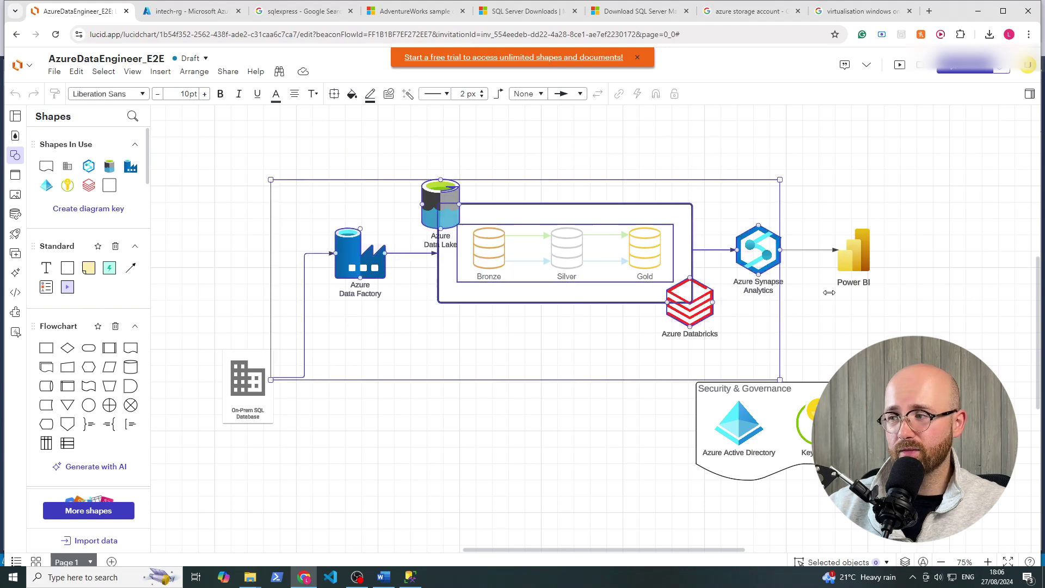
left_click(858, 252)
left_click(877, 297)
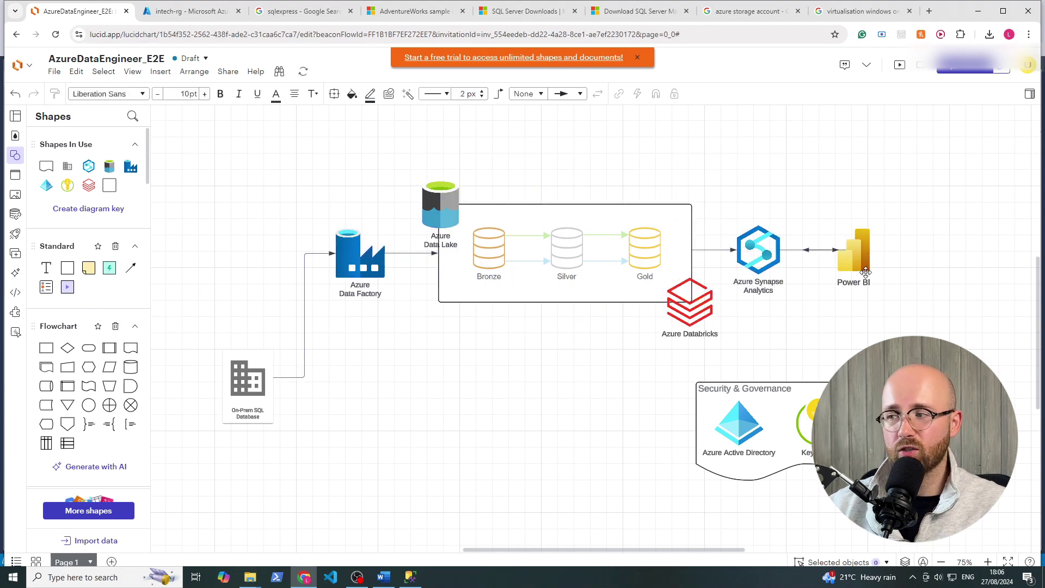
left_click(835, 276)
left_click(839, 199)
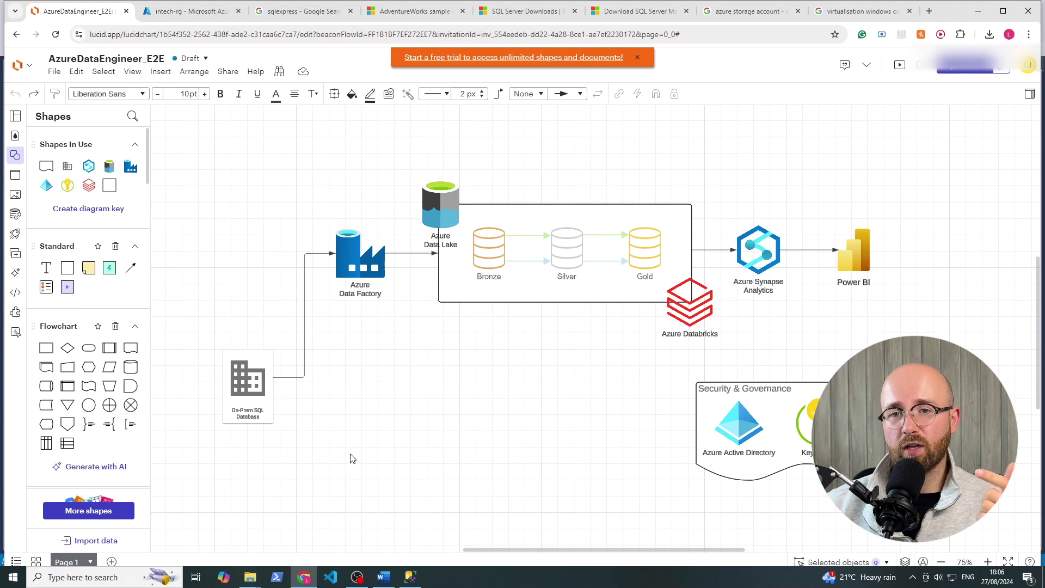
Step: Open Microsoft's comparison of Microsoft 365 business plans in a new tab and review the plans and their prices
left_click(930, 11)
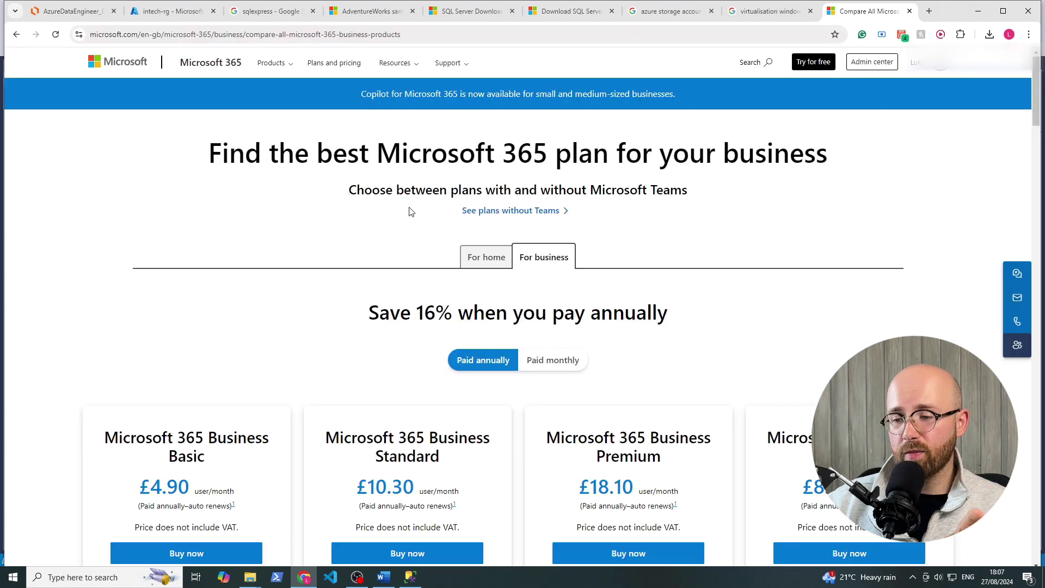
scroll(411, 211, "down", 2)
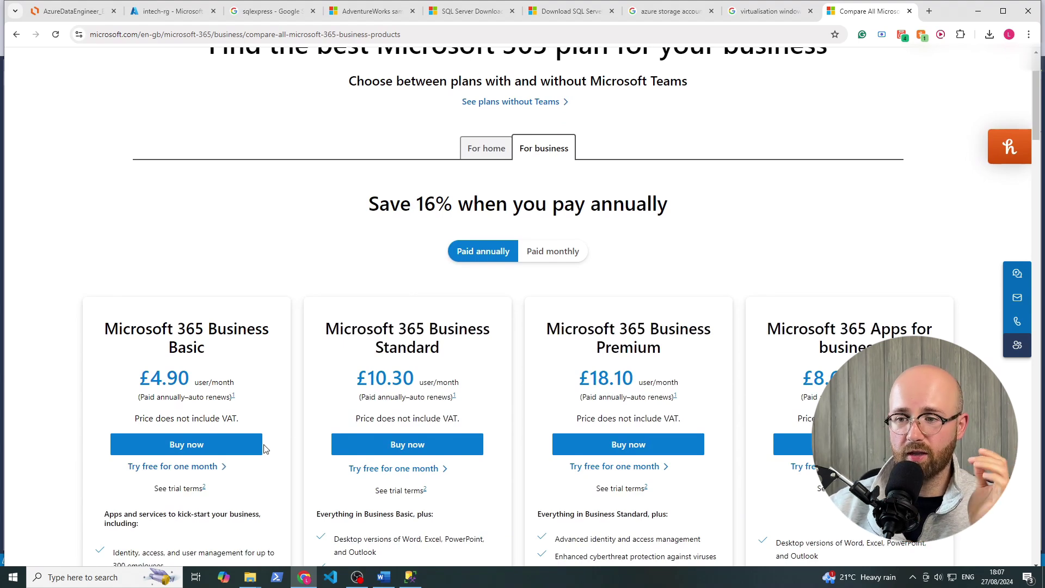
scroll(716, 161, "down", 1)
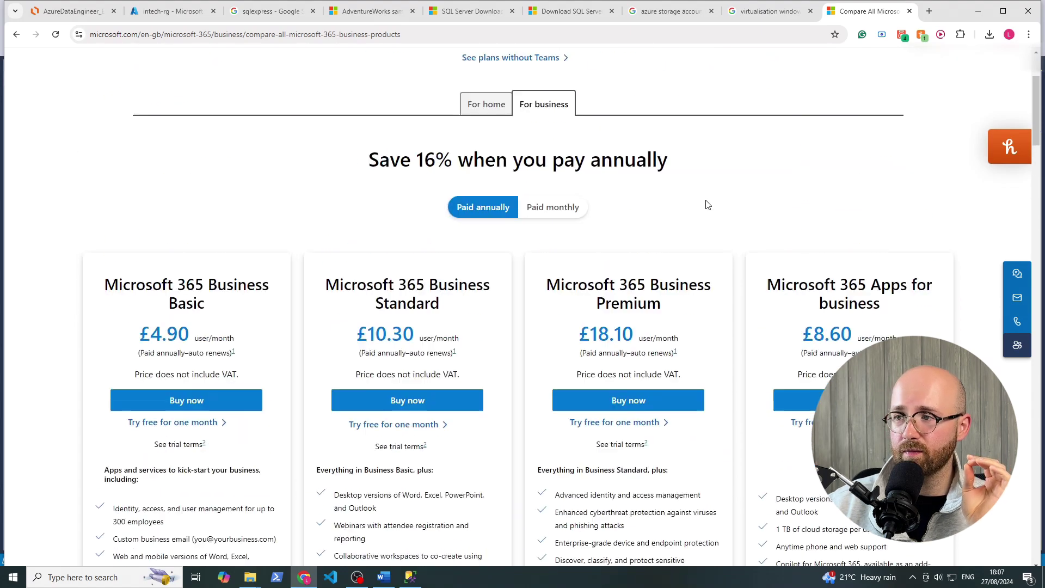
scroll(704, 203, "up", 3)
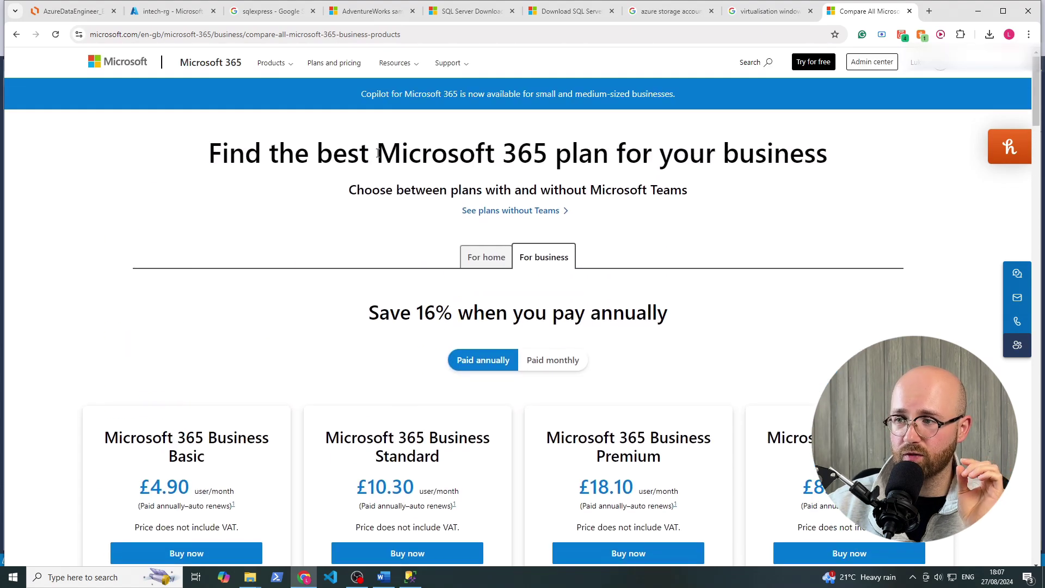
left_click_drag(377, 153, 532, 154)
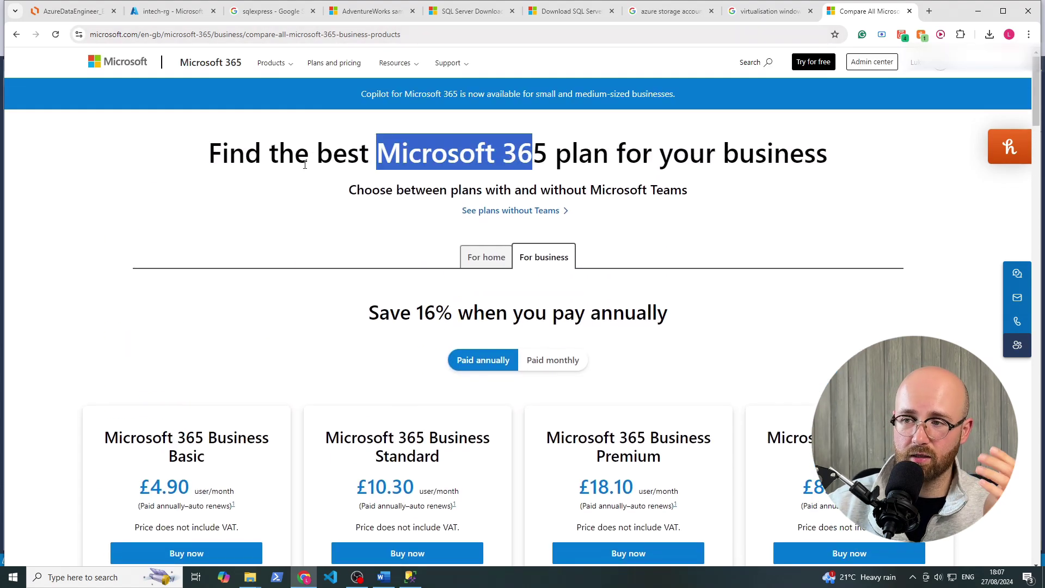
left_click(282, 189)
scroll(280, 330, "down", 2)
scroll(281, 331, "down", 1)
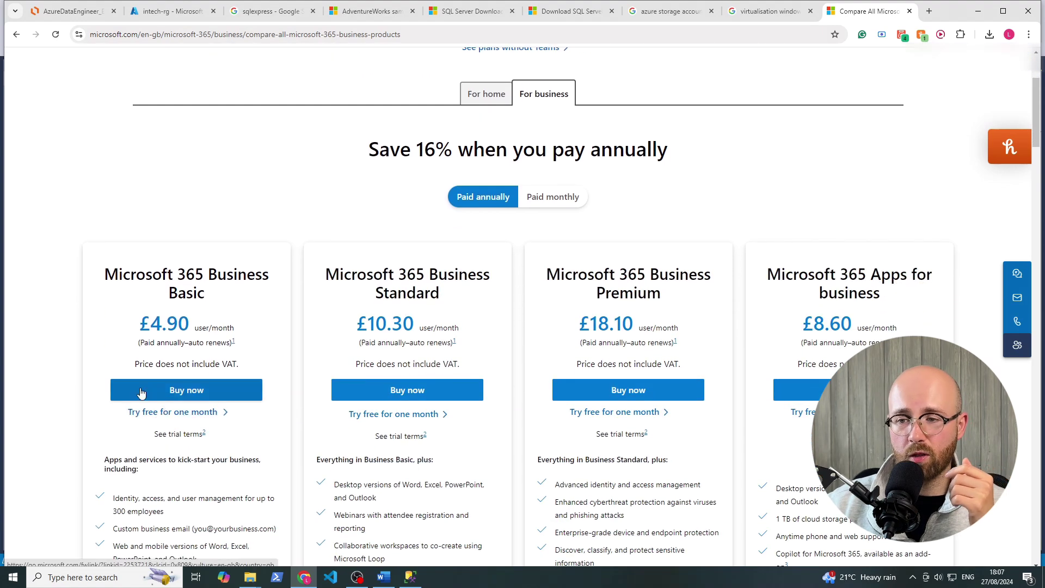
Step: Open the one-month free trial sign-up for Microsoft 365 Business Basic and dismiss the expert help pop-up
left_click_drag(128, 333, 212, 320)
left_click(68, 385)
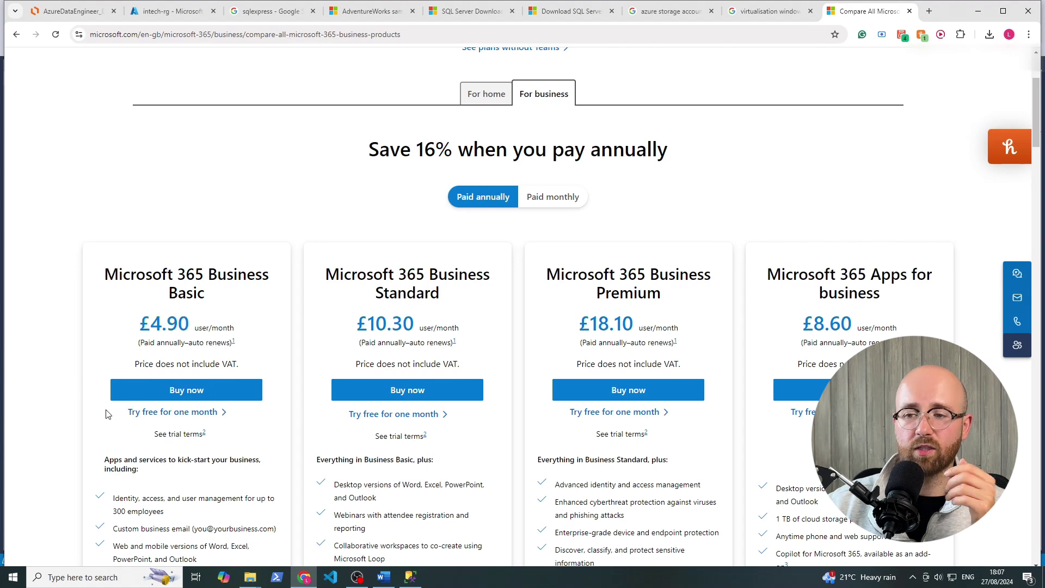
left_click(166, 413)
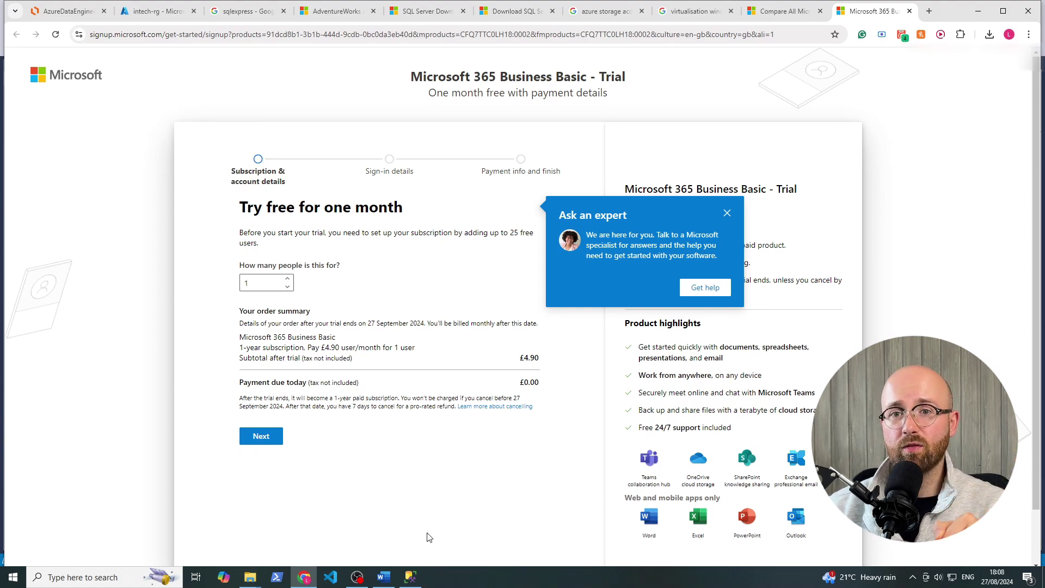
left_click(728, 213)
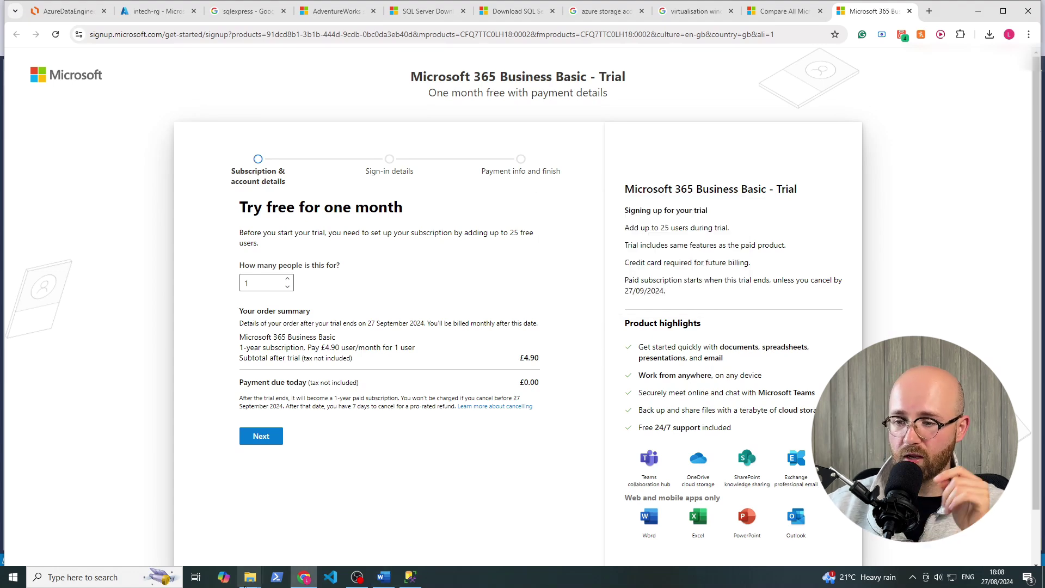
Step: Switch to Microsoft Store, search for "power bi" and show the Power BI Desktop product page
left_click(126, 576)
type("store")
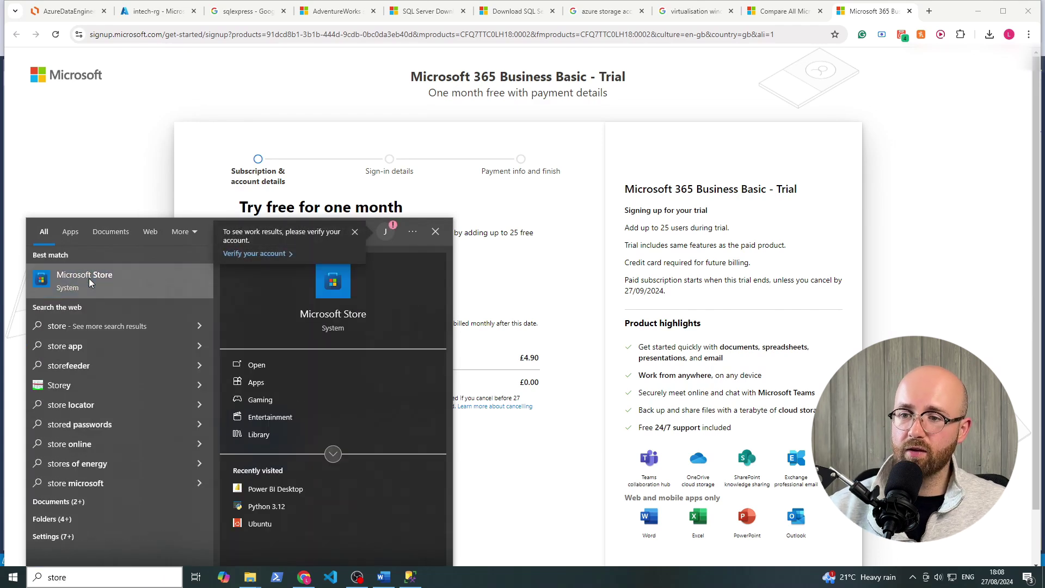
left_click(89, 278)
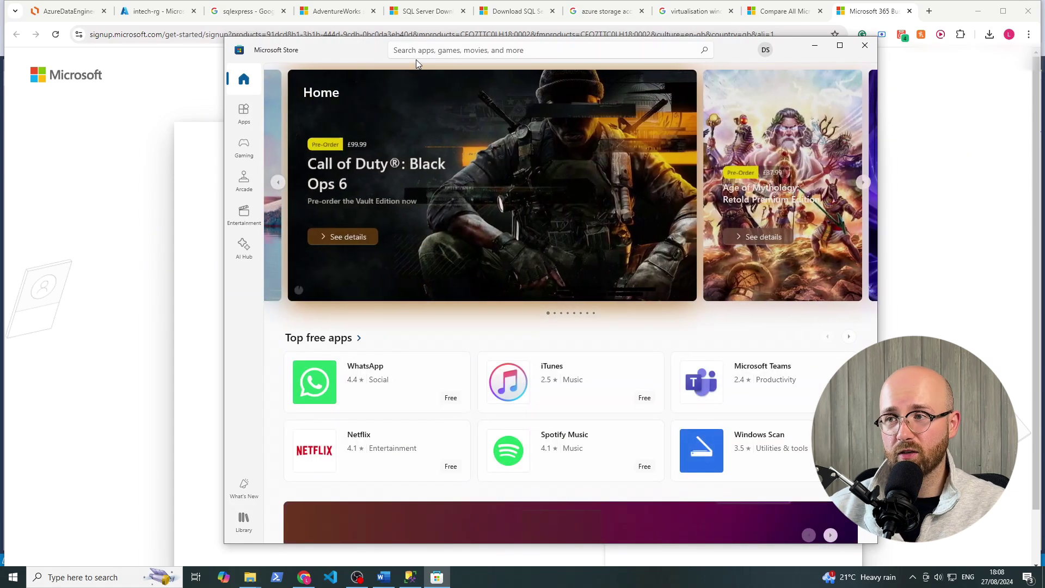
left_click(425, 50)
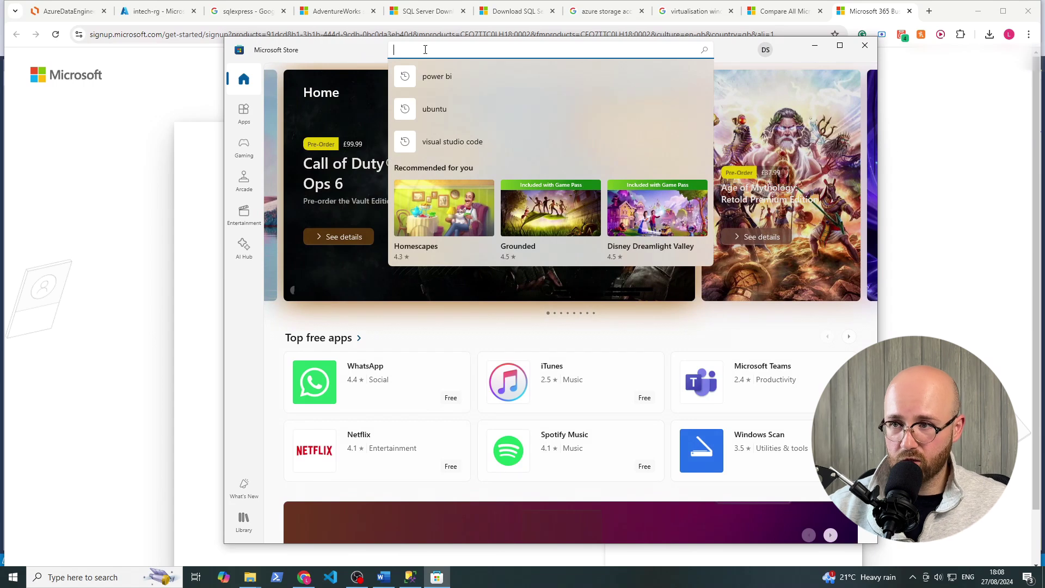
left_click(437, 76)
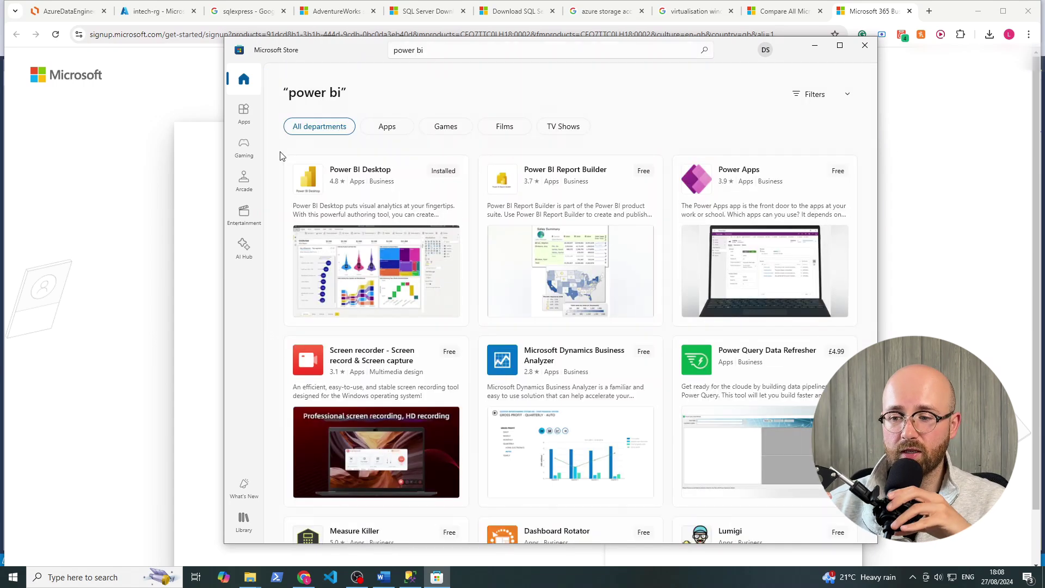
left_click(390, 170)
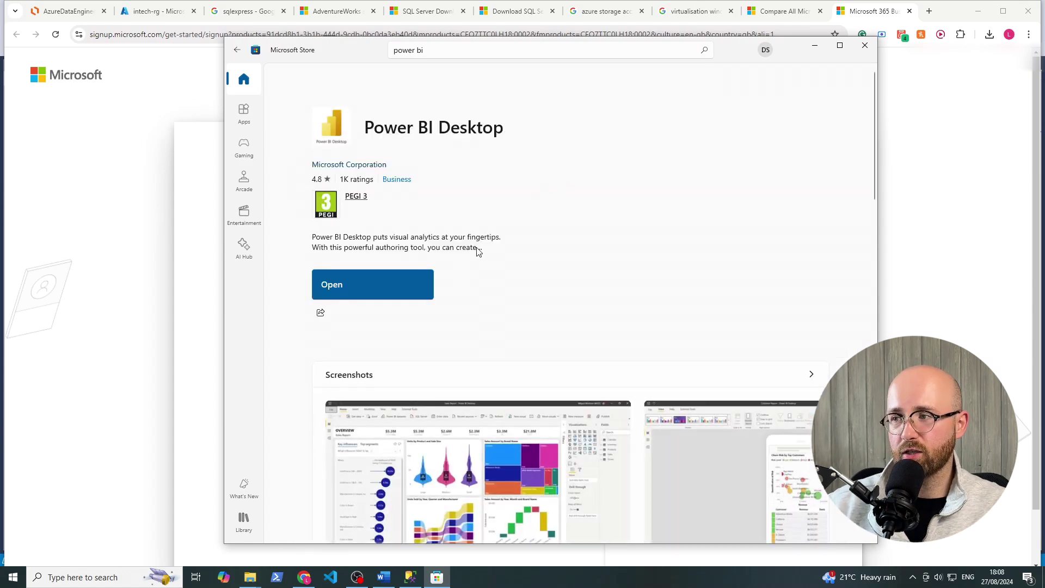
Step: Launch Power BI Desktop from its store page and check which account is signed in
mouse_move(478, 251)
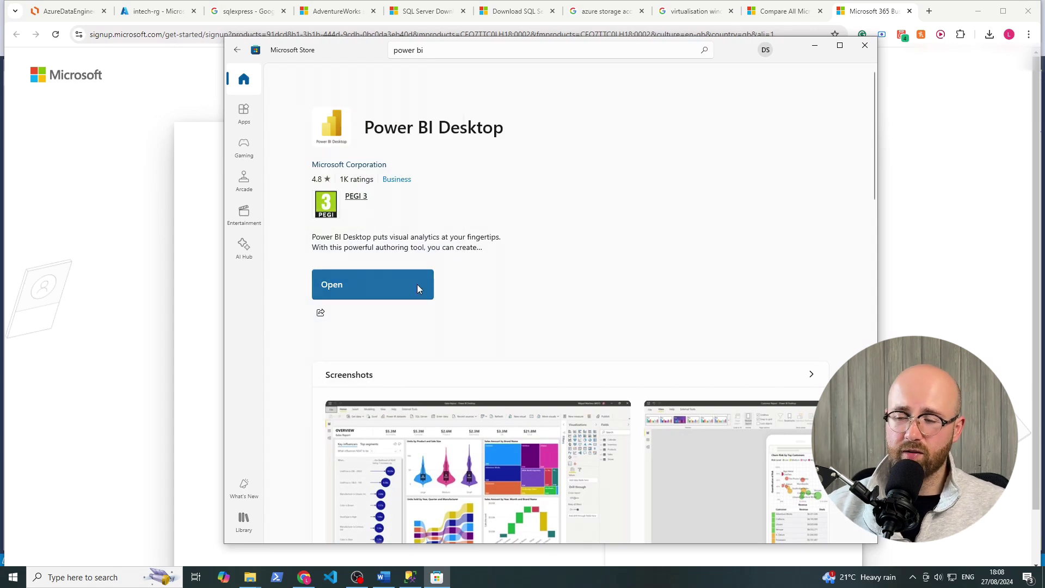
left_click(370, 283)
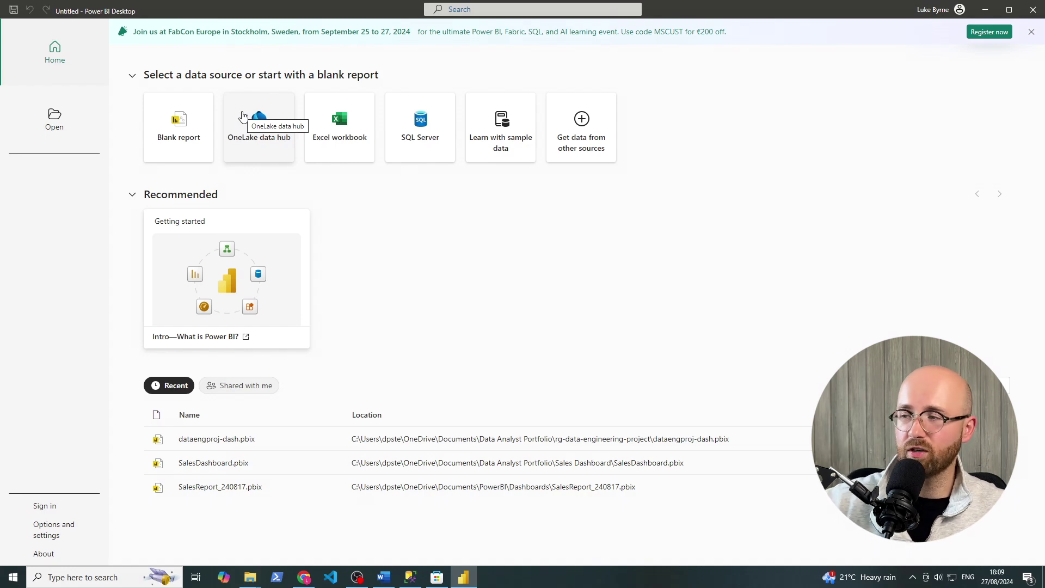
left_click(958, 10)
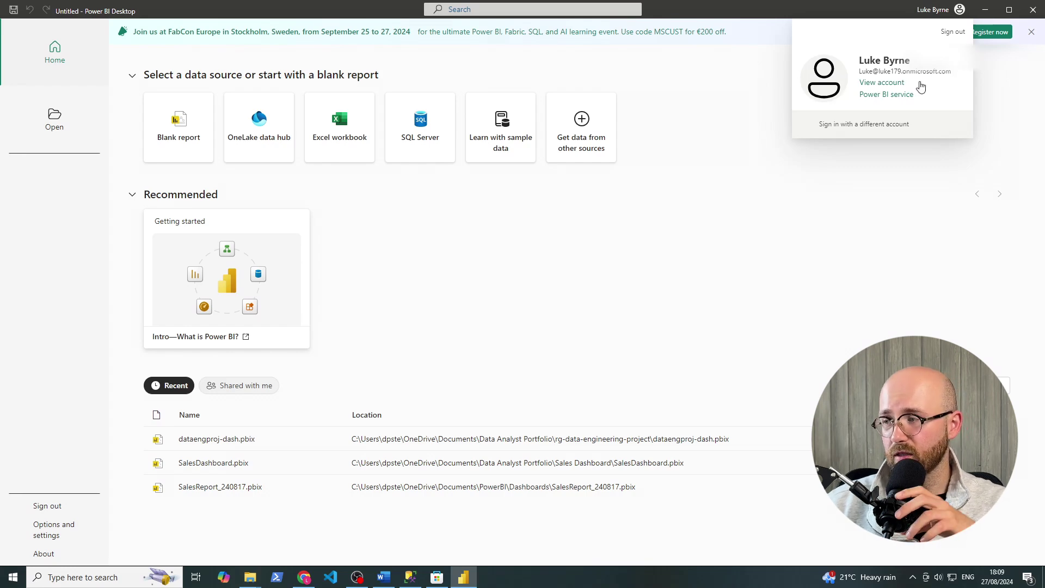
left_click(675, 142)
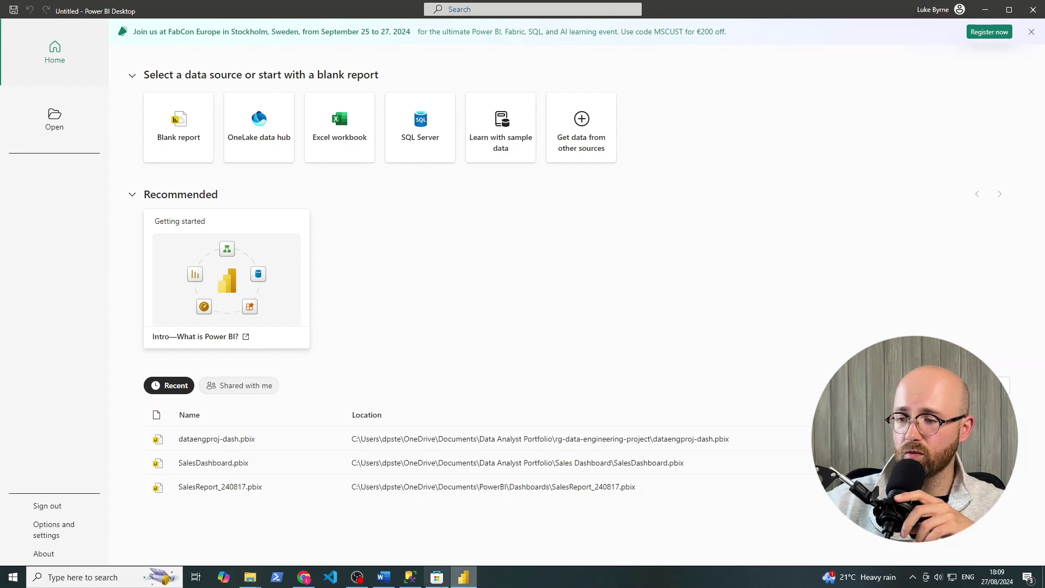
Step: Switch back to Chrome and review the on-premises SQL database and Data Factory part of the AzureDataEngineer_E2E diagram
left_click(304, 577)
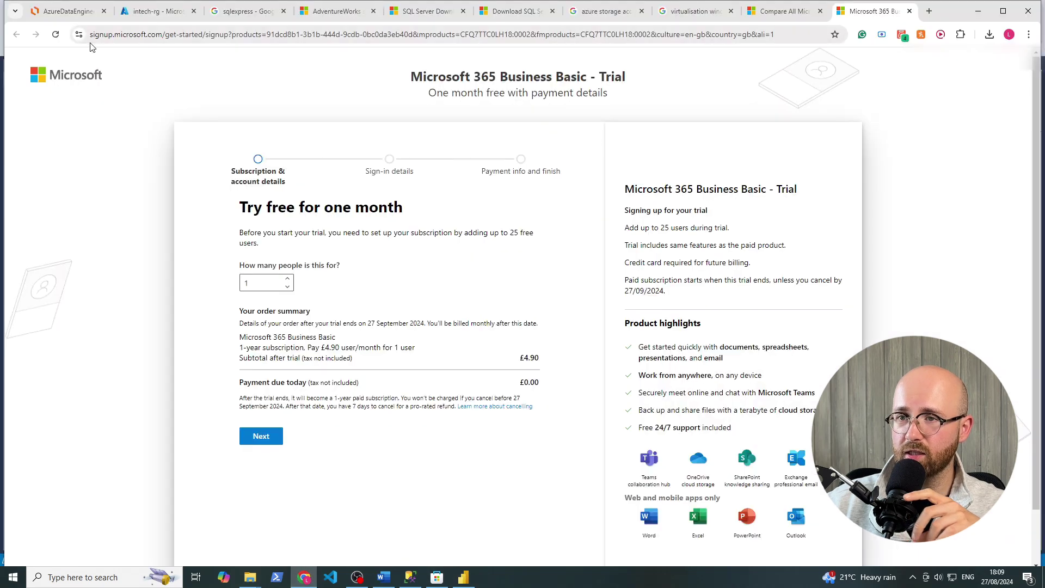
left_click(80, 12)
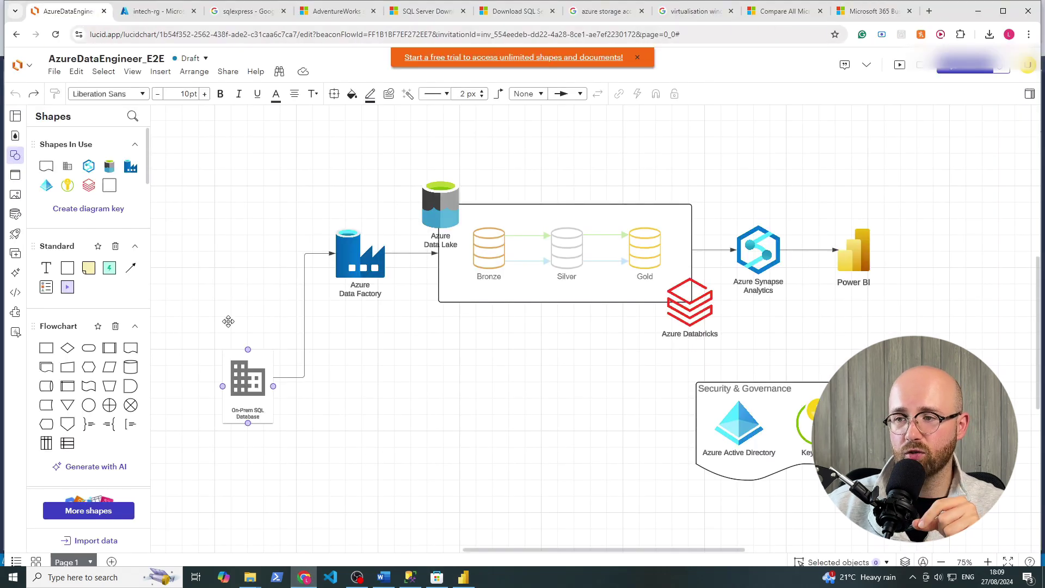
left_click_drag(235, 145, 379, 290)
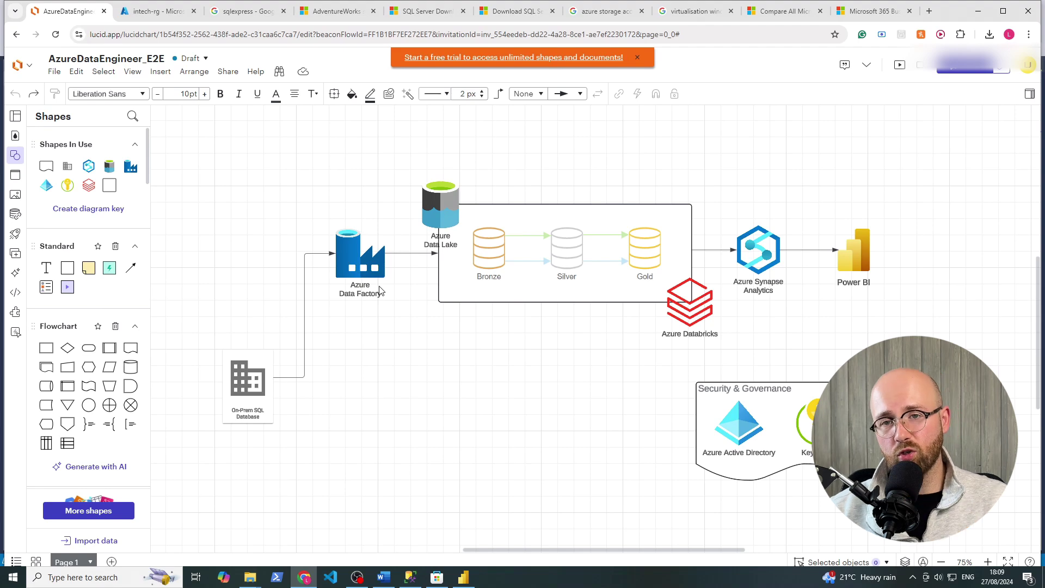